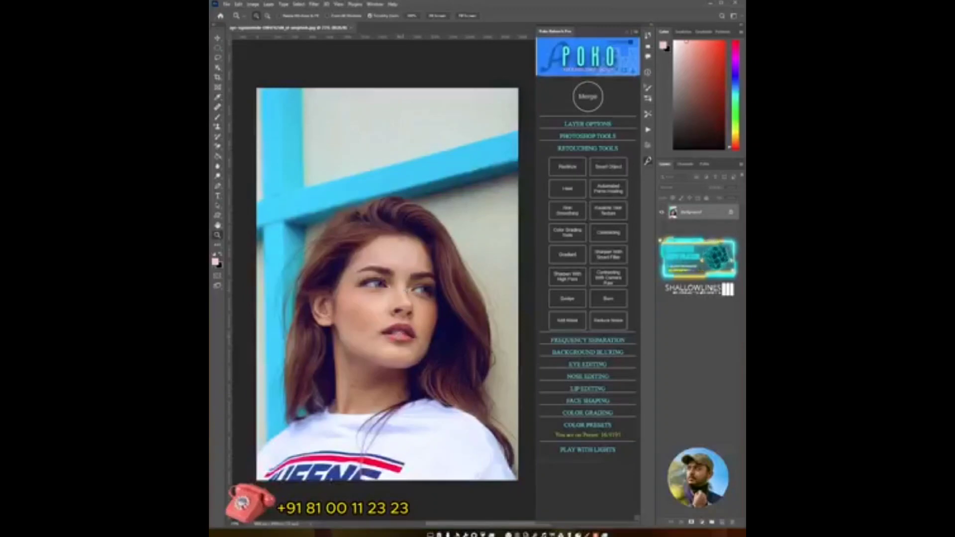
- Open the Canvas Size dialog for the portrait and confirm it with its current settings
drag(390, 297, 420, 311)
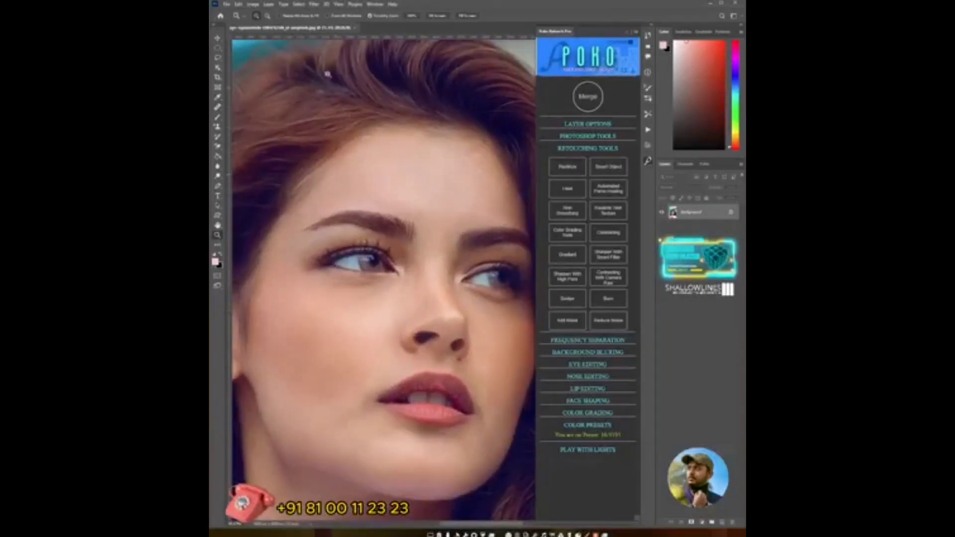
click(253, 5)
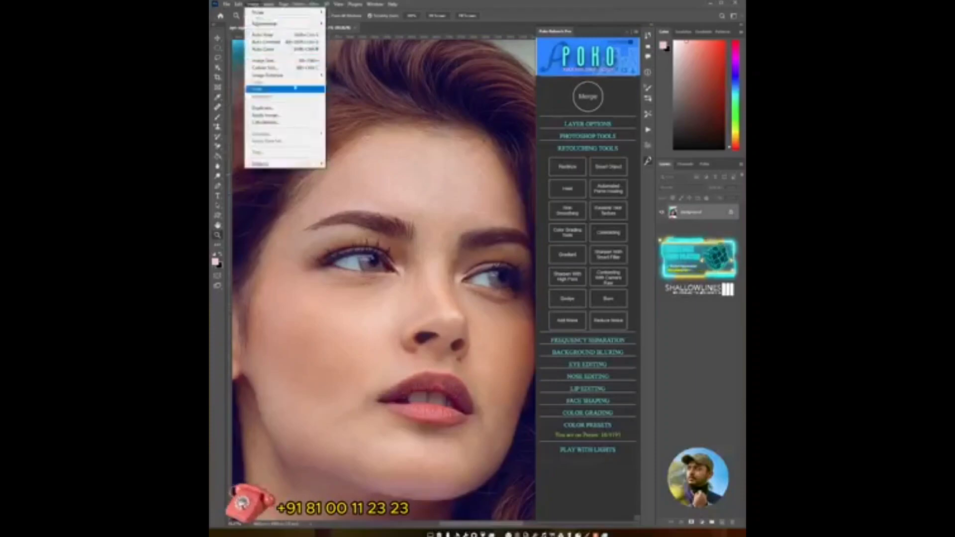
click(294, 68)
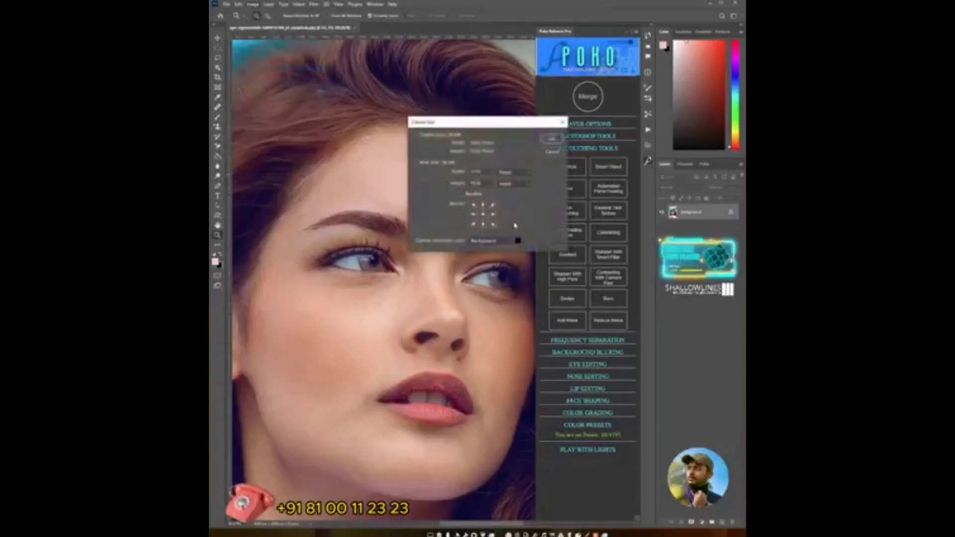
click(549, 152)
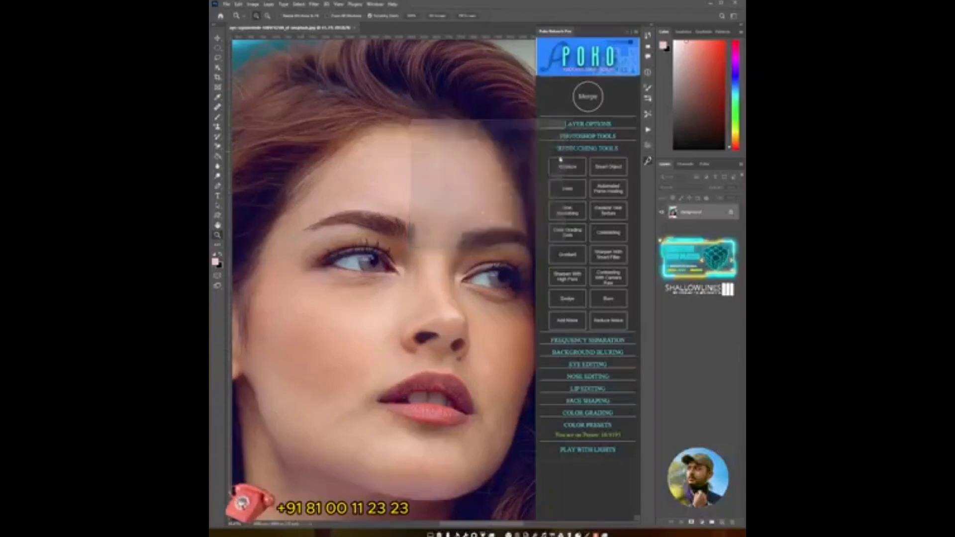
drag(469, 340, 444, 325)
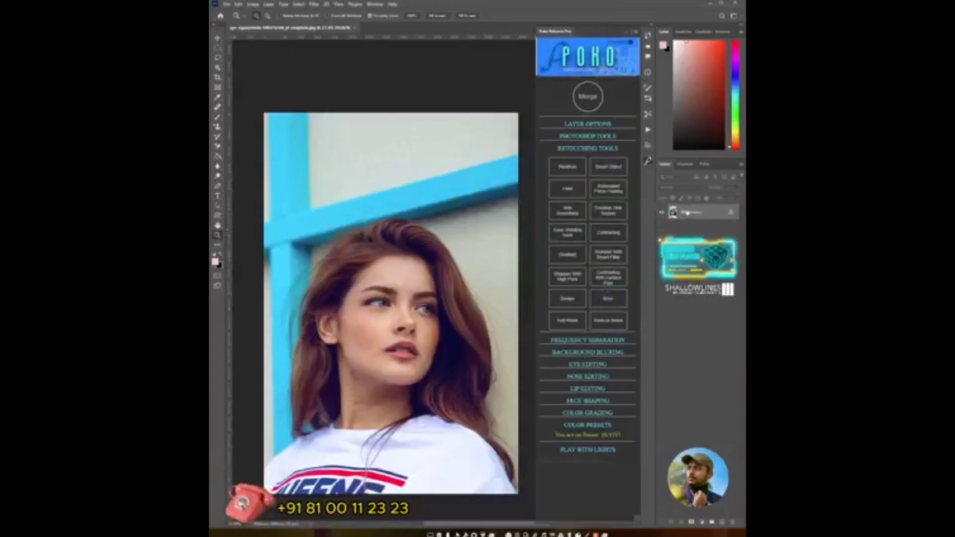
- Create a merged working layer with the retouch panel's Merge button
click(589, 102)
click(462, 192)
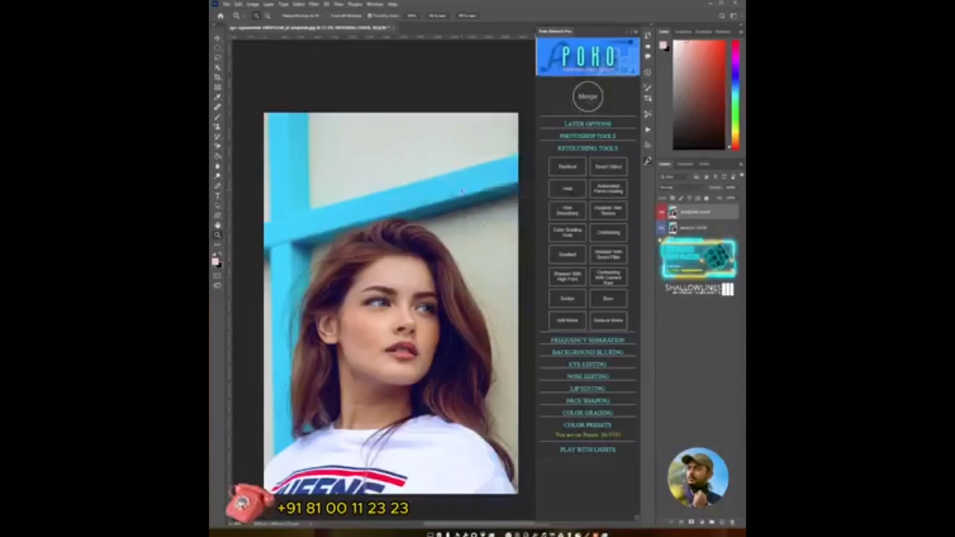
- Zoom in and inspect the skin of the face, lips and neck up close
drag(393, 326, 447, 294)
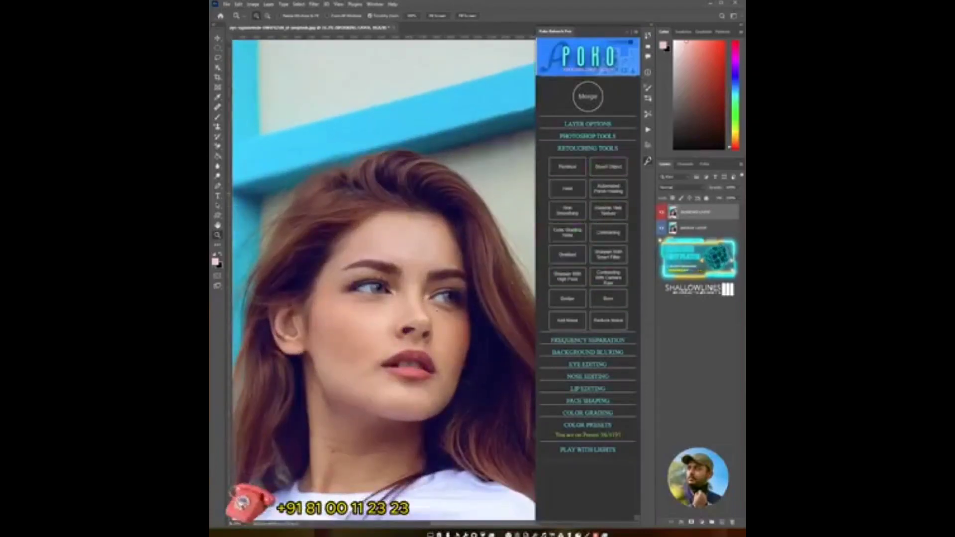
click(408, 349)
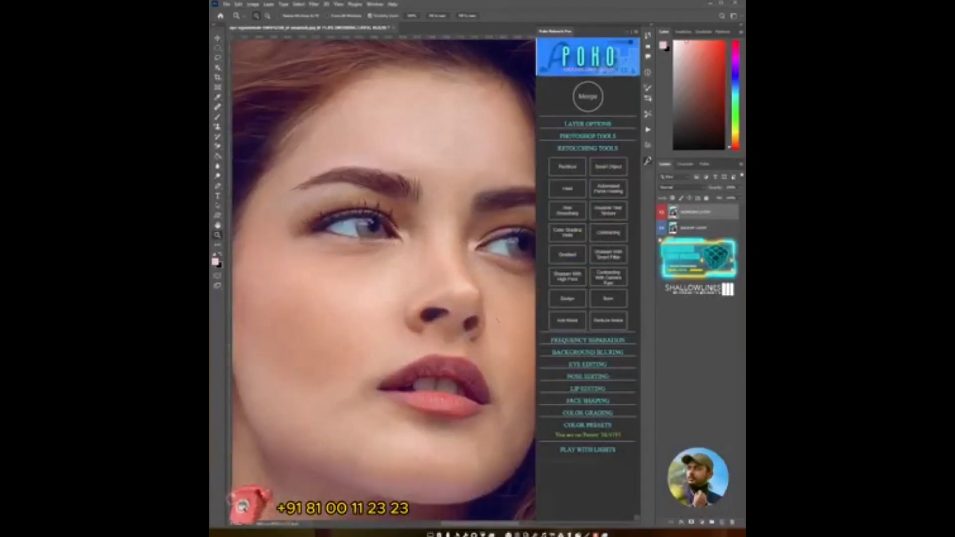
mouse_move(448, 337)
mouse_down()
mouse_move(410, 337)
mouse_move(438, 353)
mouse_up()
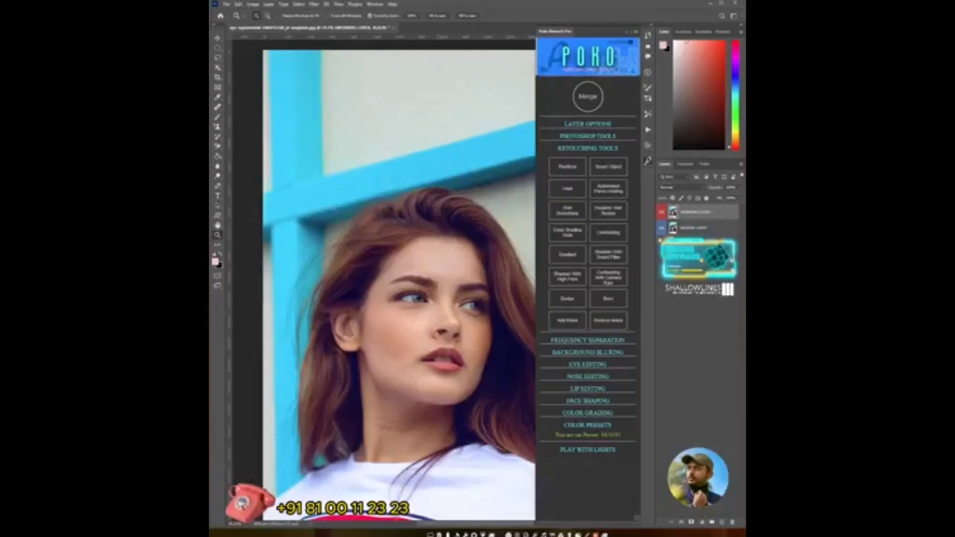
drag(437, 333, 459, 337)
scroll(426, 365, down, 2)
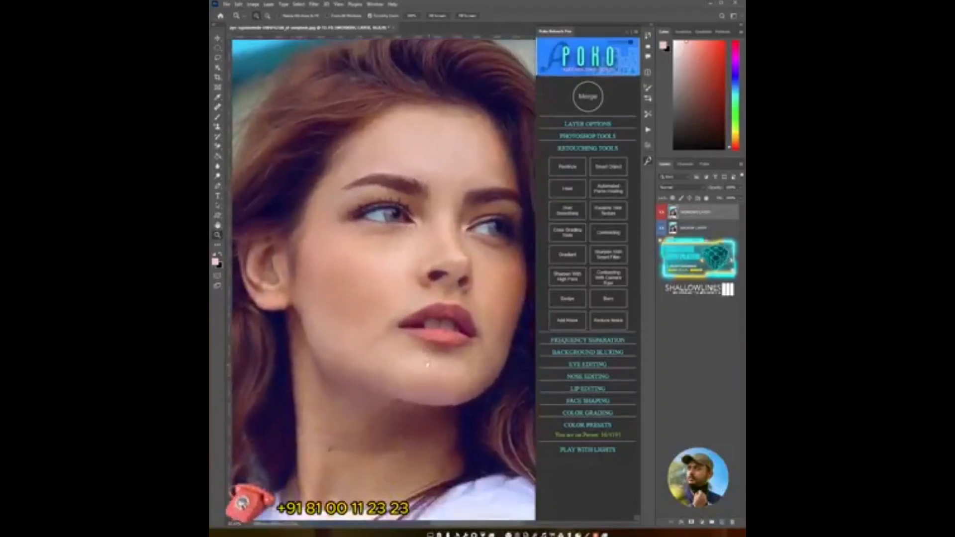
click(466, 243)
drag(472, 290, 437, 331)
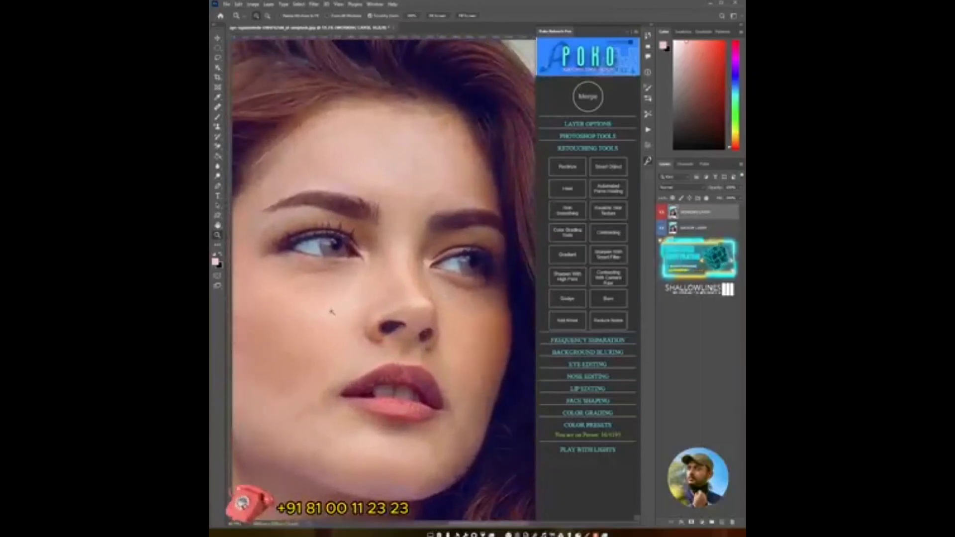
drag(331, 311, 348, 326)
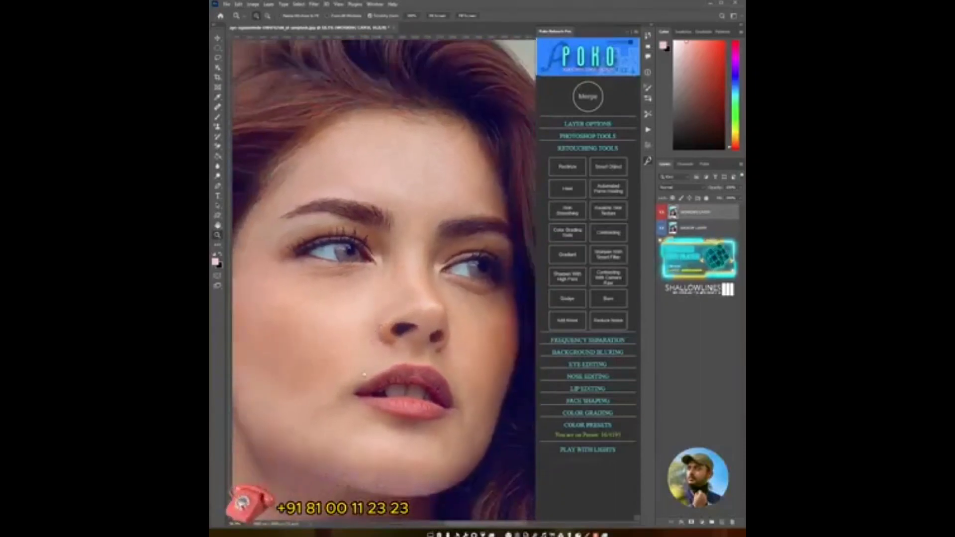
drag(319, 438, 384, 341)
drag(331, 384, 344, 385)
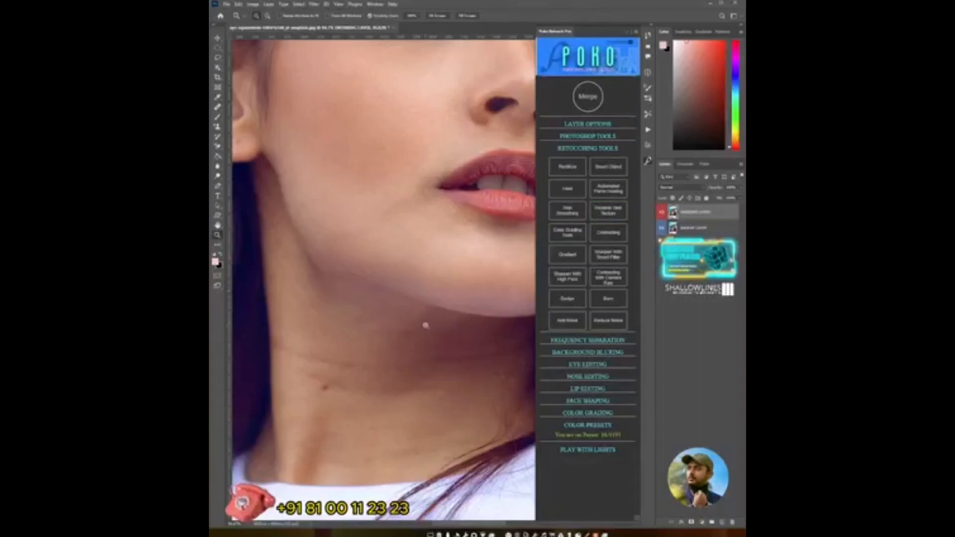
- Examine the neck, cheek and lip areas with the Lasso and Zoom tools
key(l)
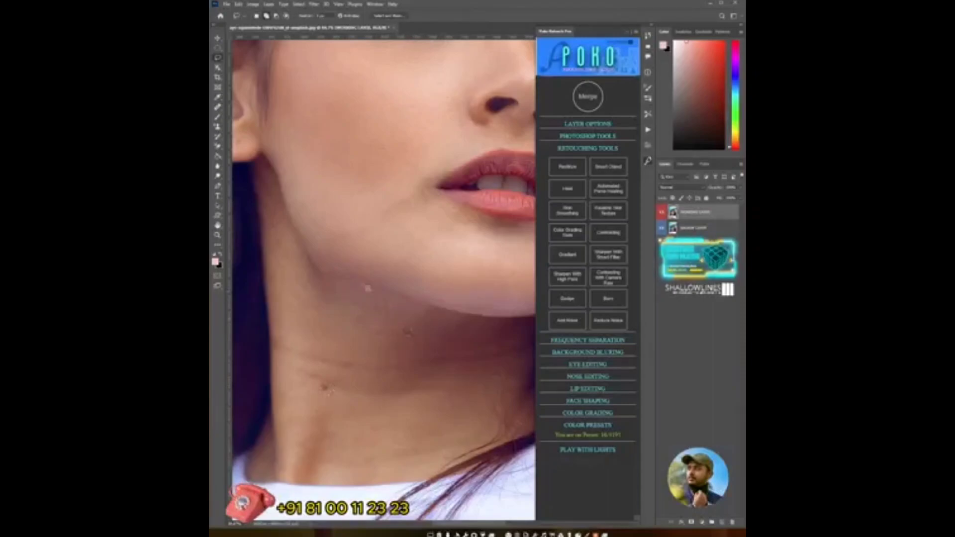
drag(408, 238, 359, 368)
drag(395, 331, 346, 289)
scroll(359, 462, up, 5)
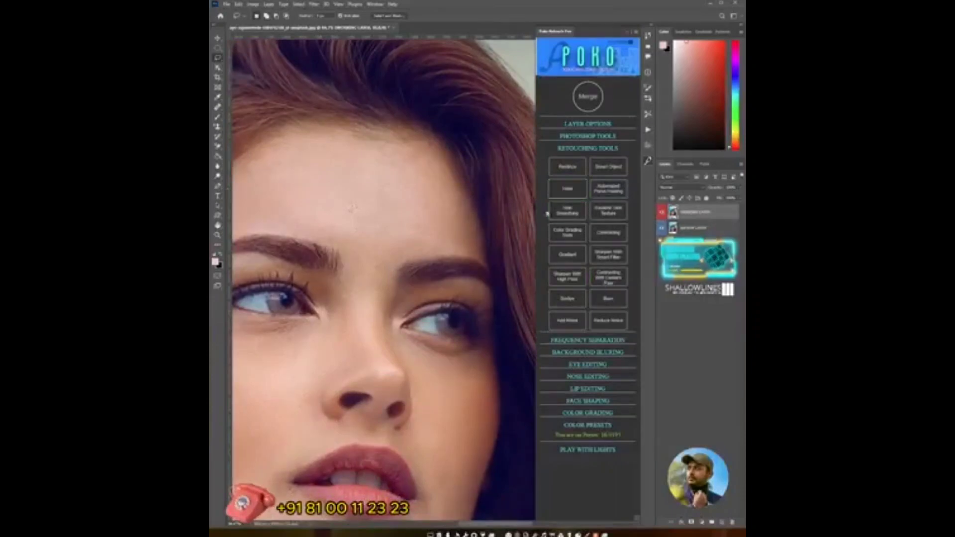
drag(335, 470, 469, 254)
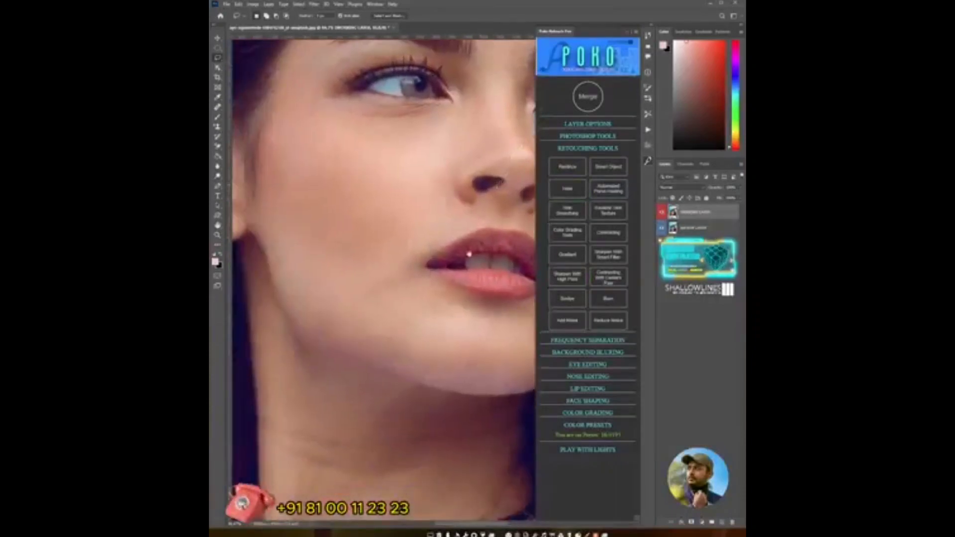
mouse_move(411, 372)
mouse_down()
mouse_move(435, 286)
mouse_move(426, 327)
mouse_move(390, 359)
mouse_up()
key(z)
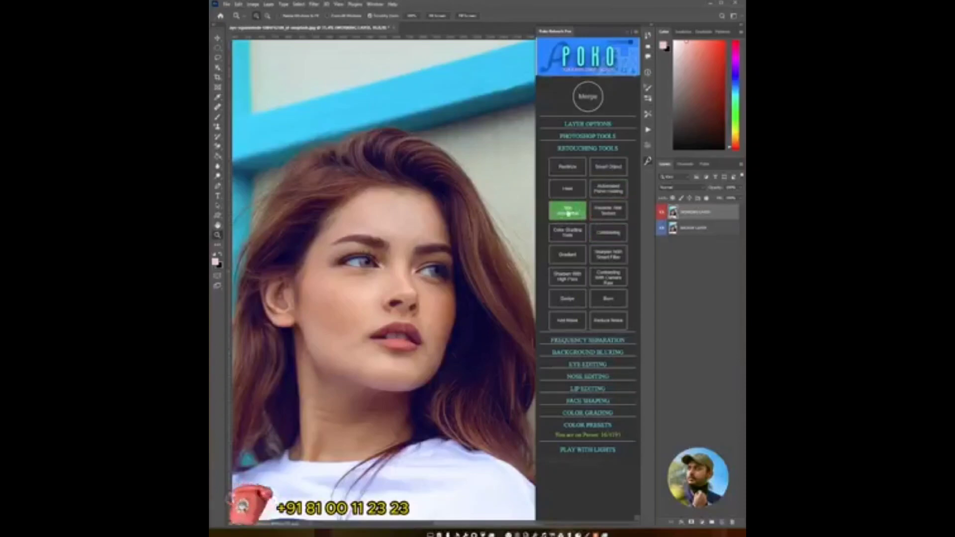
drag(377, 301, 396, 302)
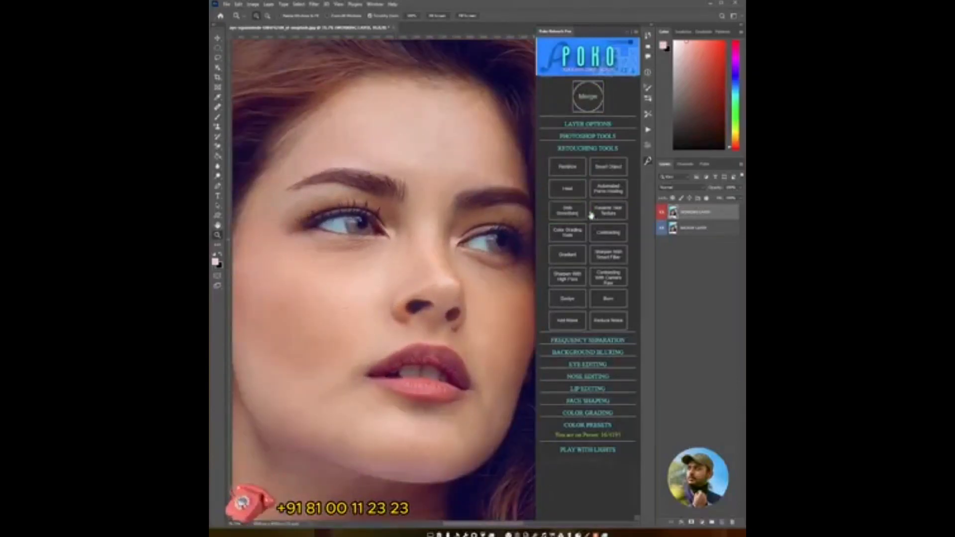
- Run the panel's Dynamic Skin Texture action, adjusting the Emboss angle before confirming the filter
click(609, 217)
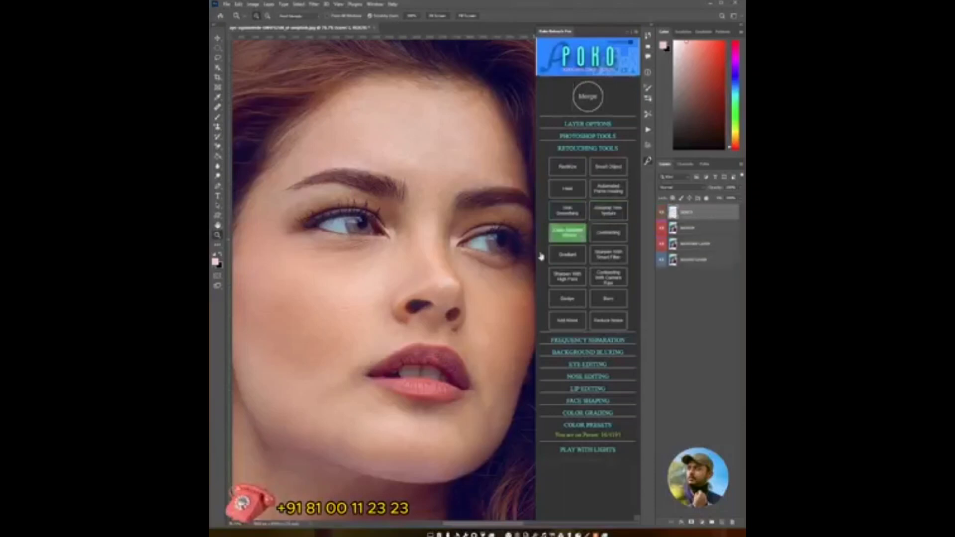
click(533, 145)
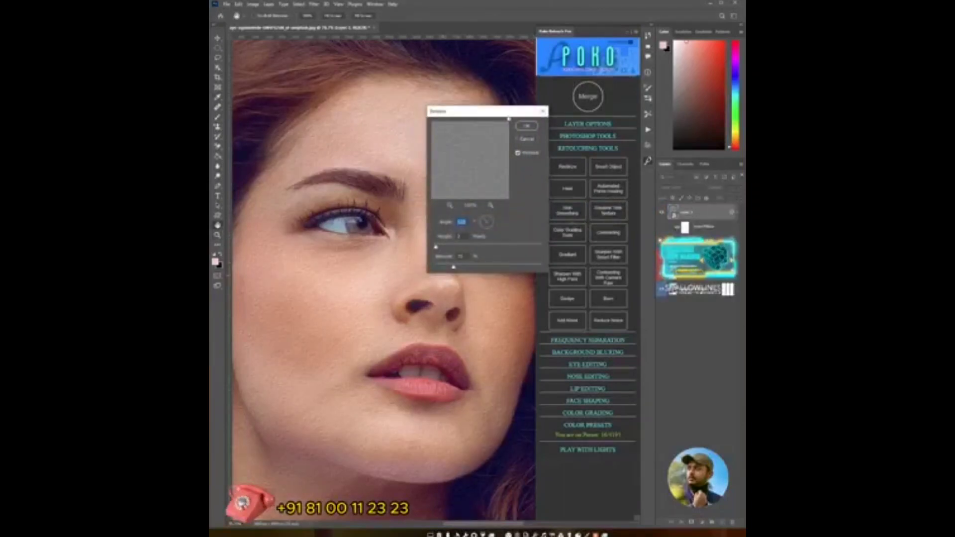
drag(507, 115, 660, 125)
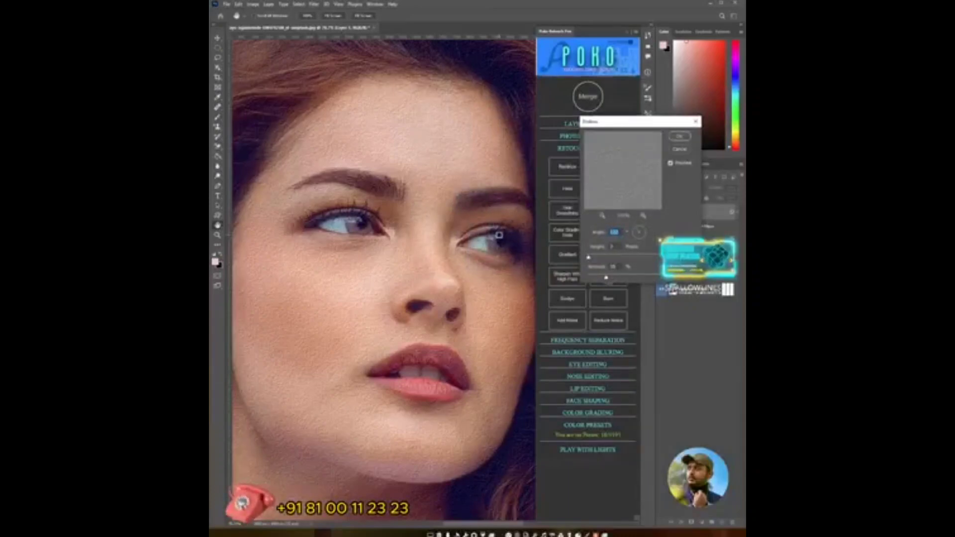
drag(639, 232, 649, 239)
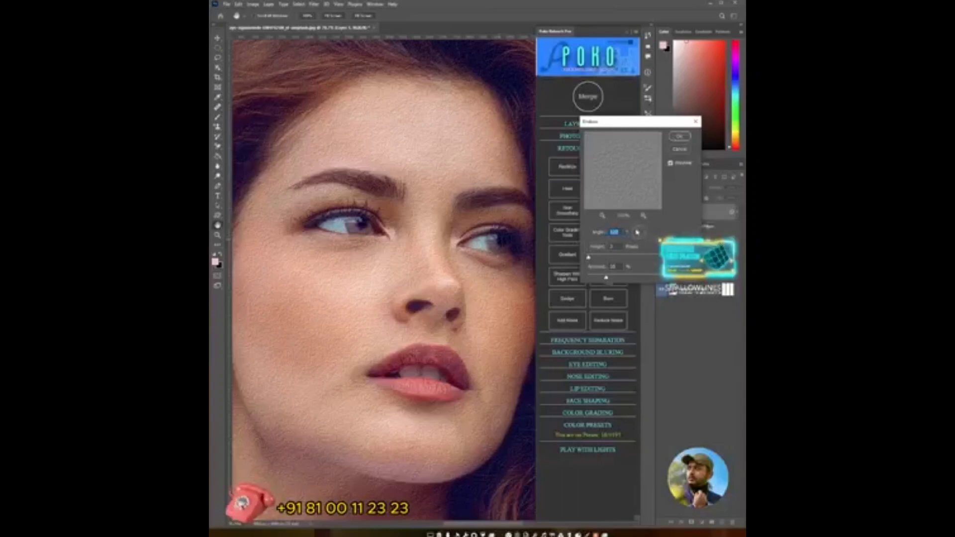
drag(636, 232, 641, 231)
click(680, 136)
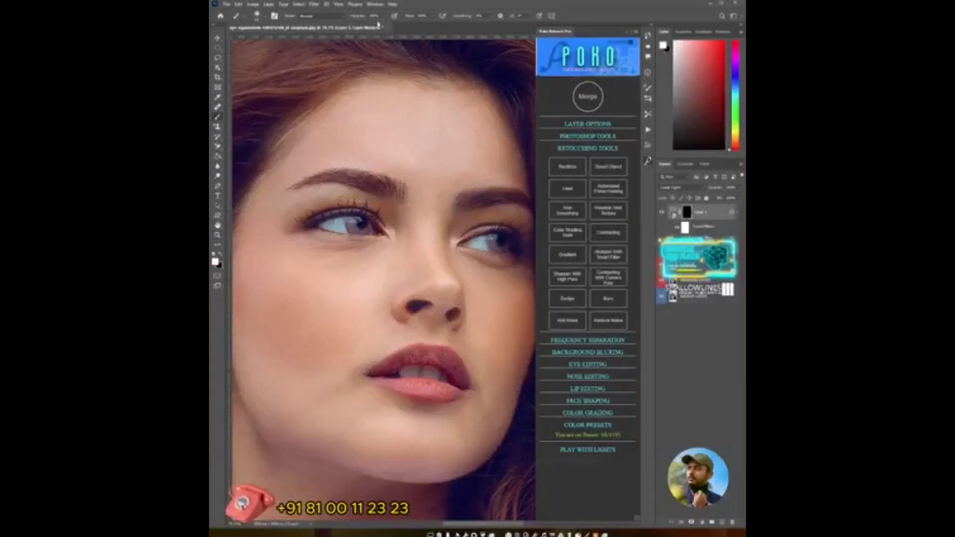
- Lower the brush opacity and flow and set the brush size for painting on the mask
drag(382, 19, 361, 25)
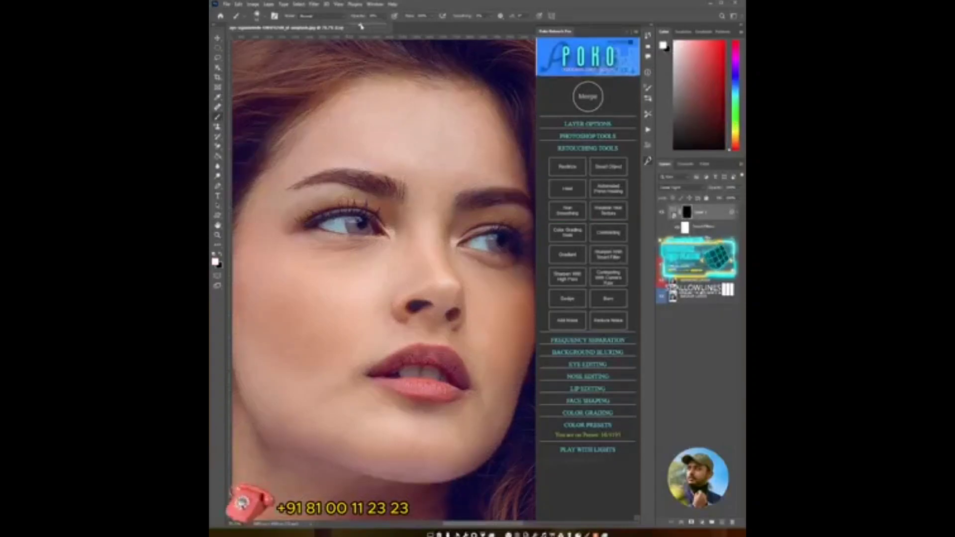
drag(434, 18, 429, 25)
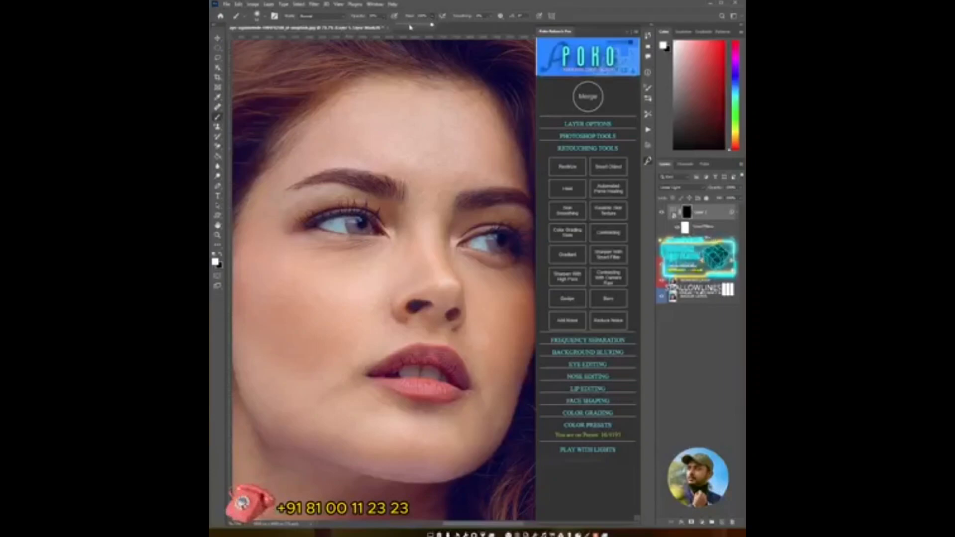
alt+right_click(346, 269)
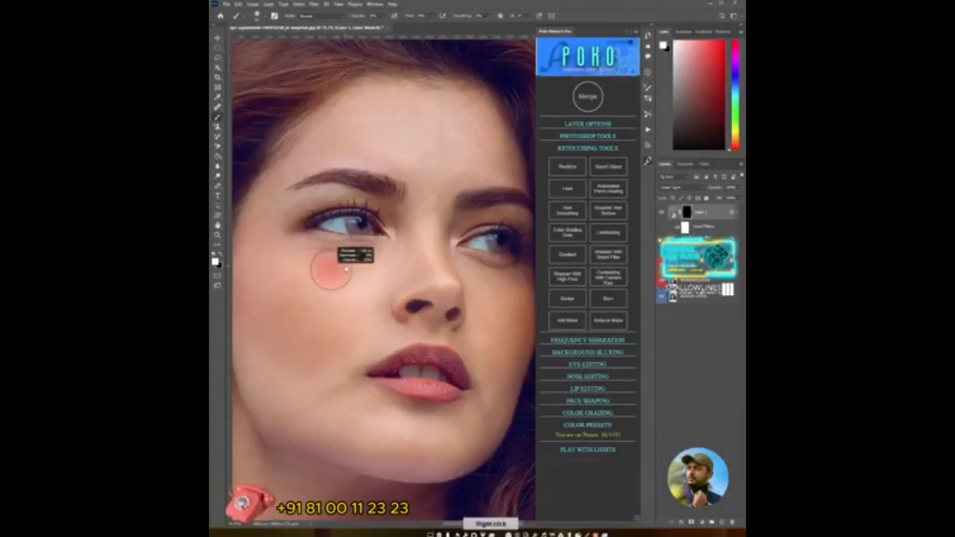
alt+right_click(373, 261)
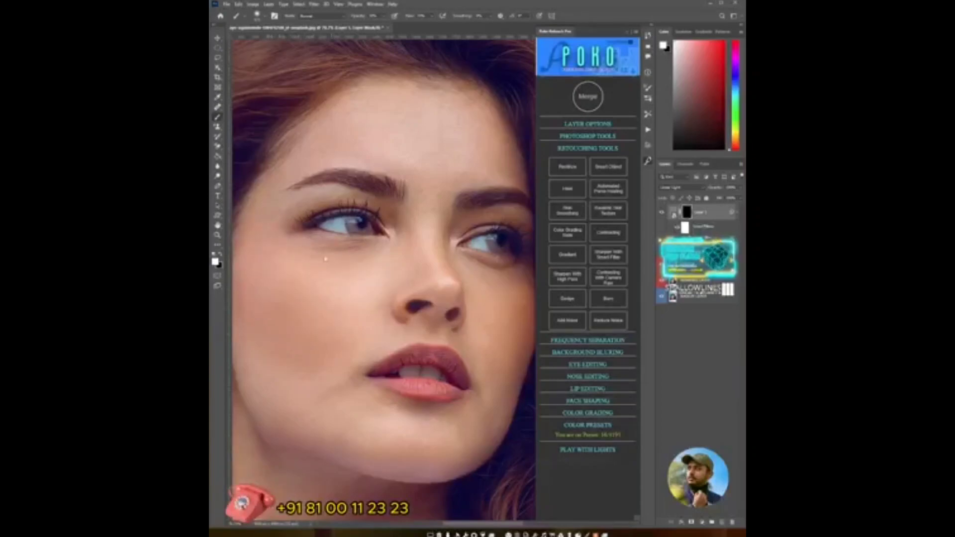
- Paint the texture onto the cheeks, forehead, brow area and chin through the layer mask
drag(505, 320, 465, 313)
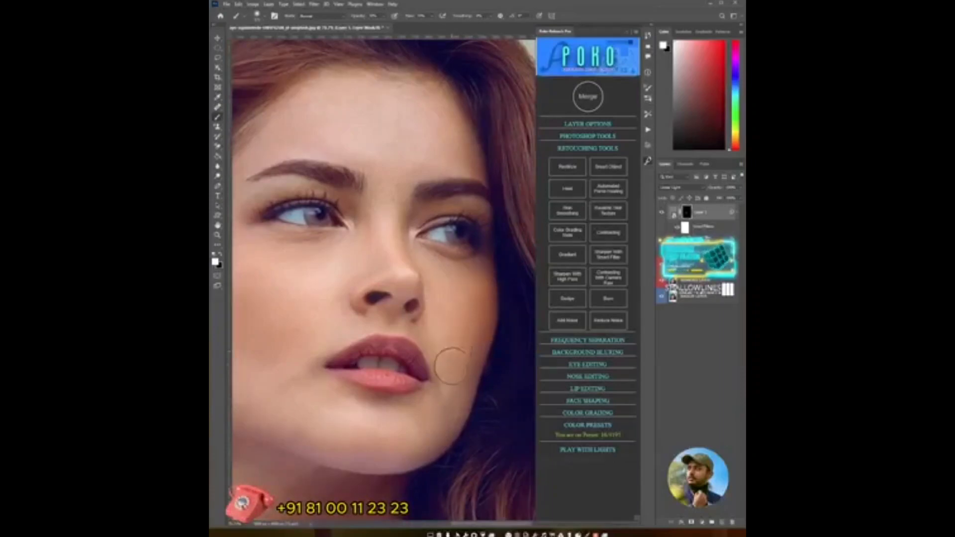
drag(332, 321, 398, 322)
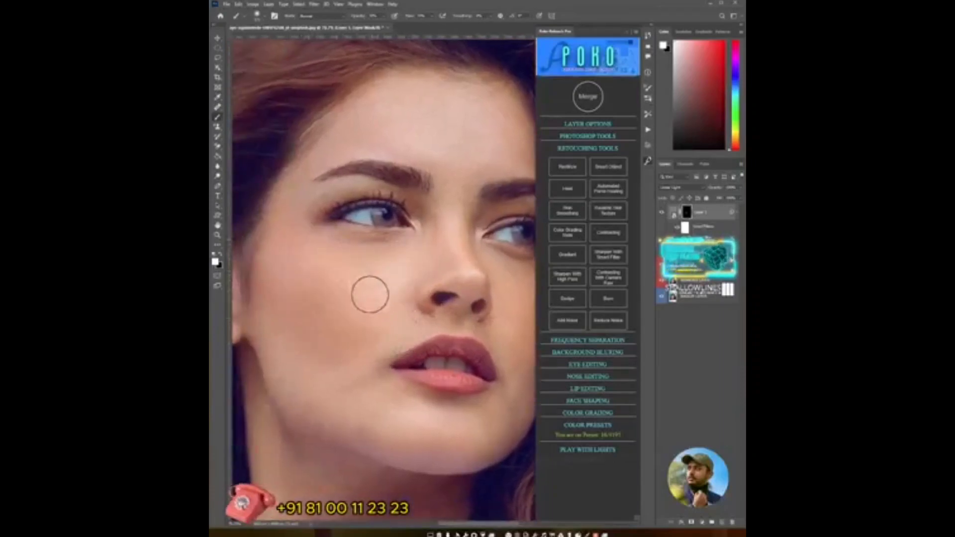
drag(378, 298, 338, 243)
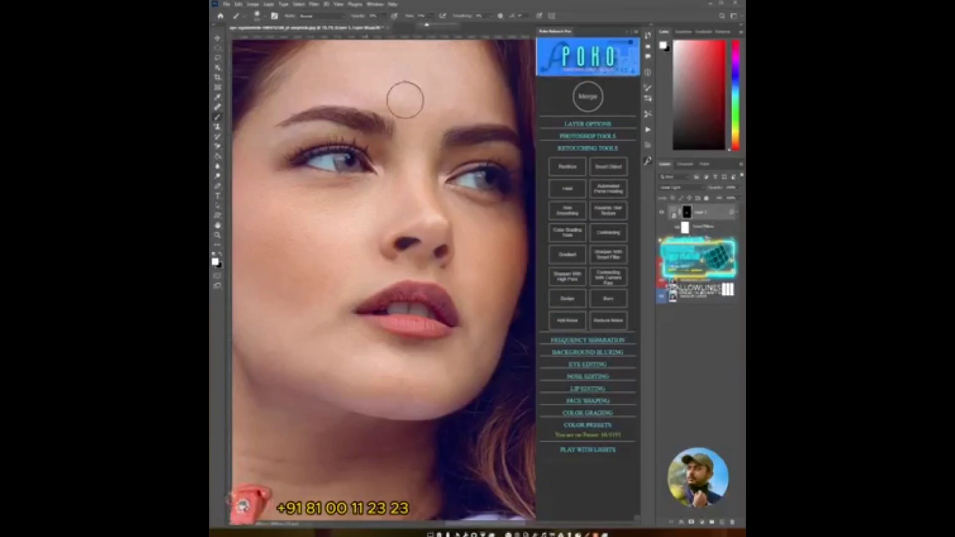
drag(326, 272, 364, 351)
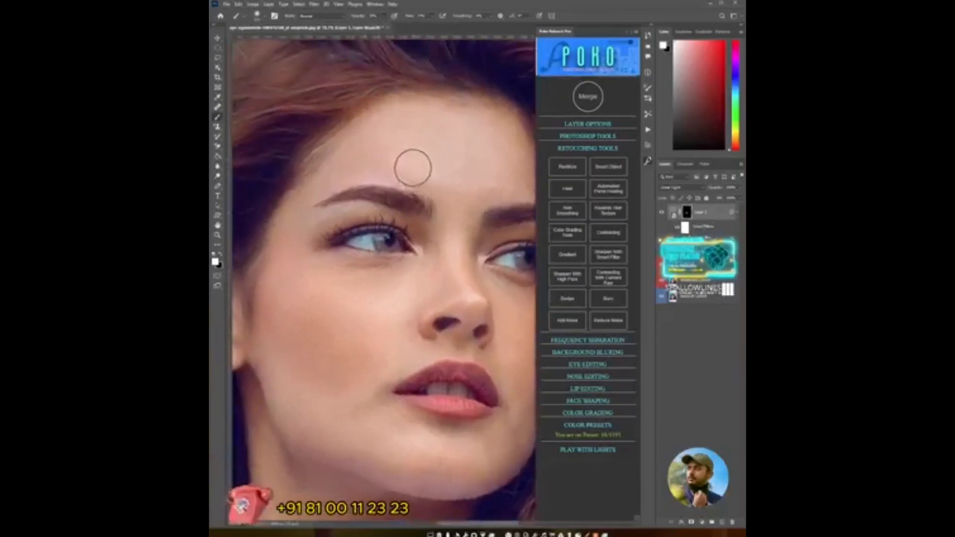
drag(413, 164, 400, 203)
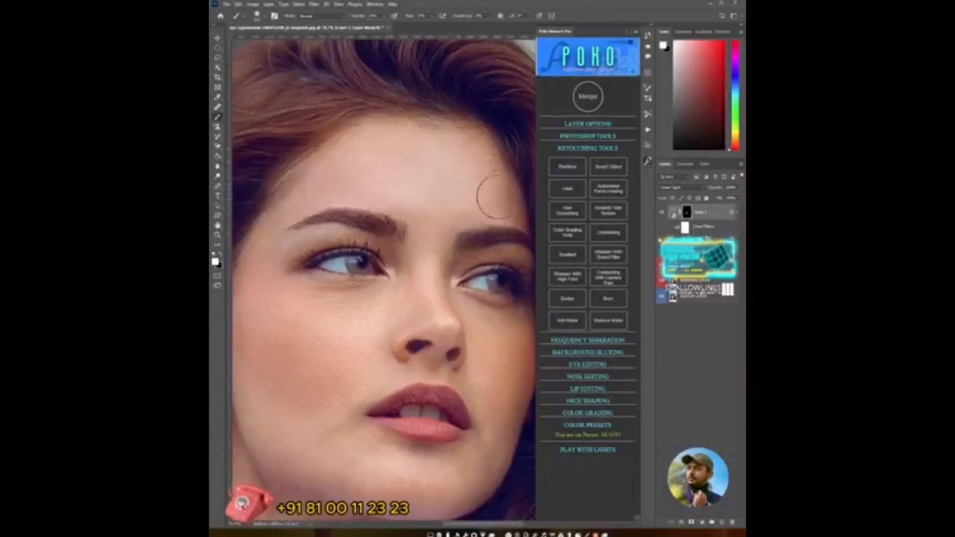
mouse_move(496, 196)
mouse_down()
mouse_move(454, 213)
mouse_move(459, 206)
mouse_up()
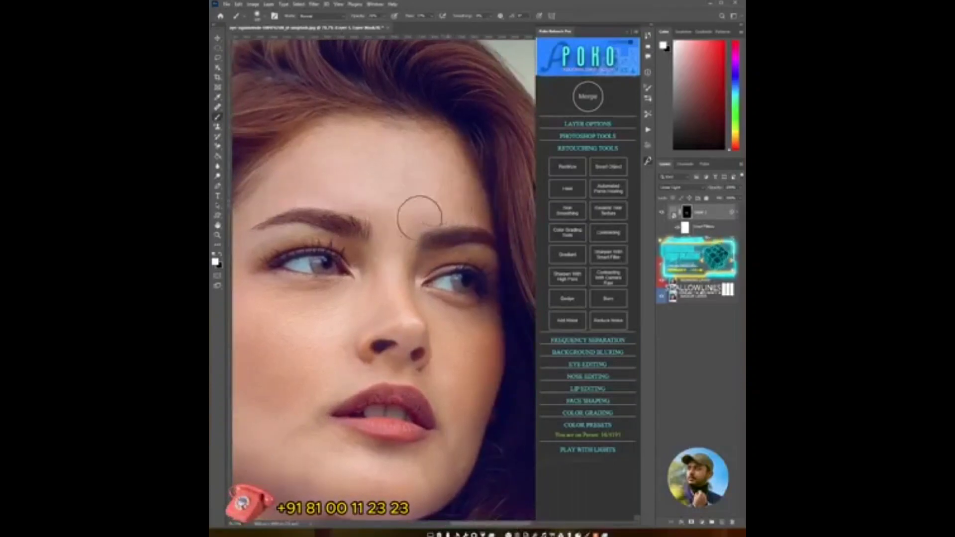
drag(379, 319, 429, 277)
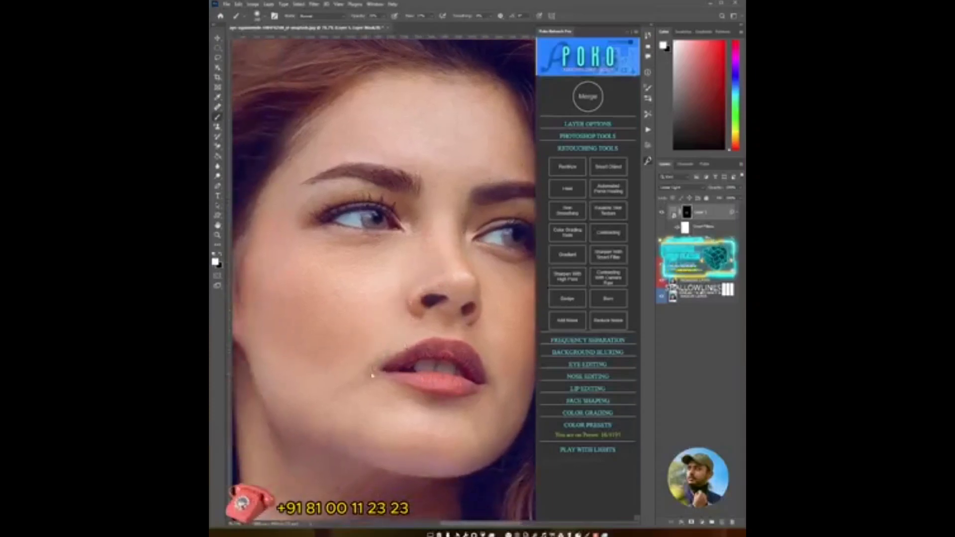
mouse_move(494, 411)
mouse_down()
mouse_move(454, 391)
mouse_move(511, 387)
mouse_up()
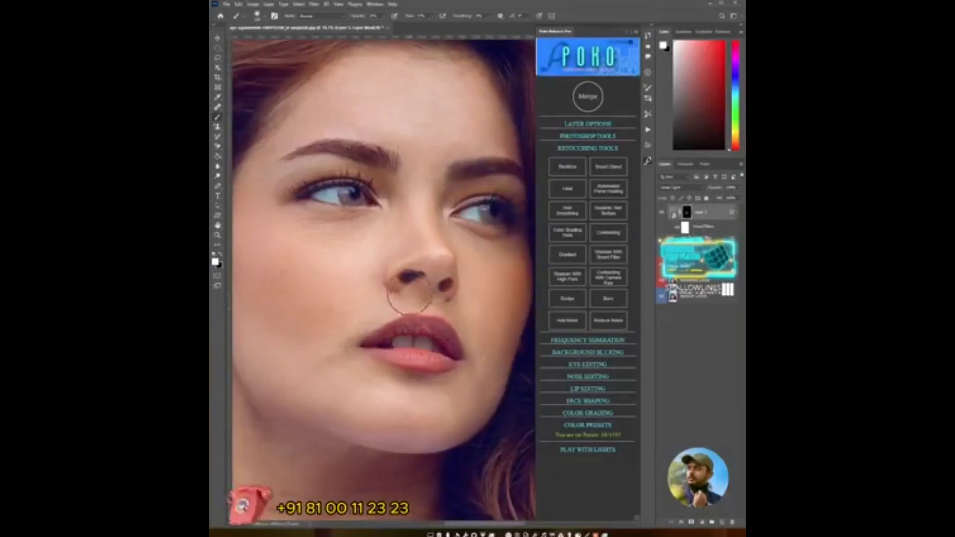
- Swap the brush colours, resize the brush and continue painting the mask over the cheek, jaw and forehead
alt+right_click(412, 303)
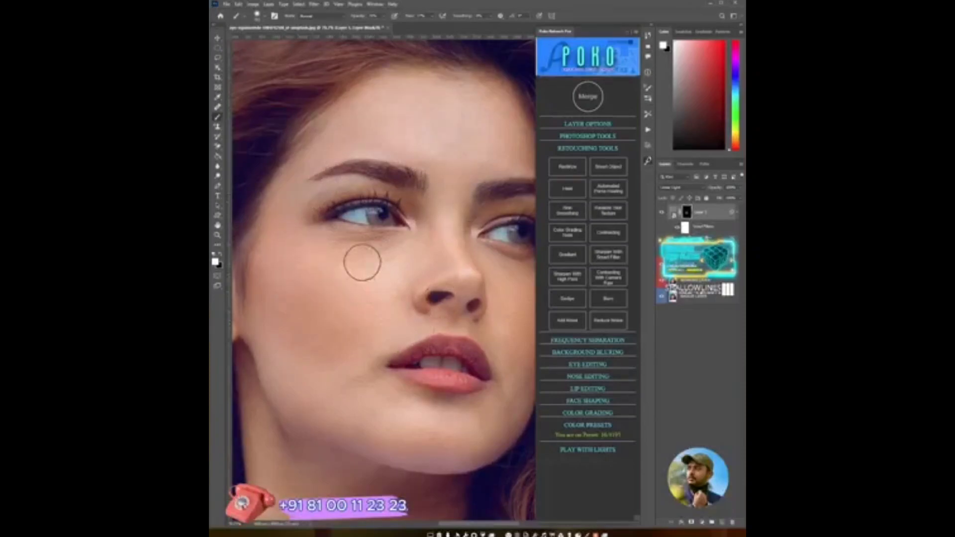
key(x)
alt+right_click(306, 289)
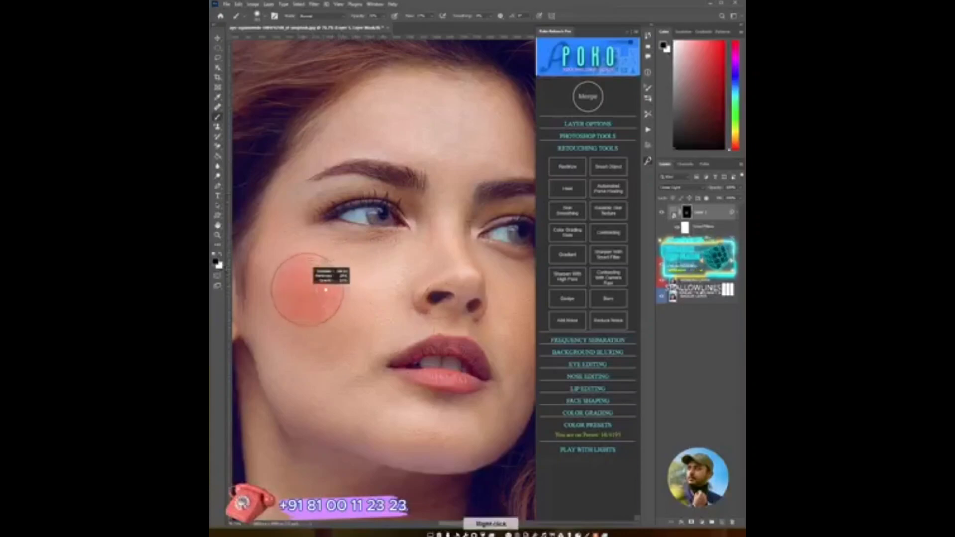
mouse_move(281, 291)
mouse_down()
mouse_move(282, 267)
mouse_move(289, 302)
mouse_move(338, 325)
mouse_move(298, 285)
mouse_move(286, 236)
mouse_move(317, 257)
mouse_move(361, 257)
mouse_move(353, 263)
mouse_move(391, 298)
mouse_move(359, 334)
mouse_move(379, 285)
mouse_move(325, 236)
mouse_up()
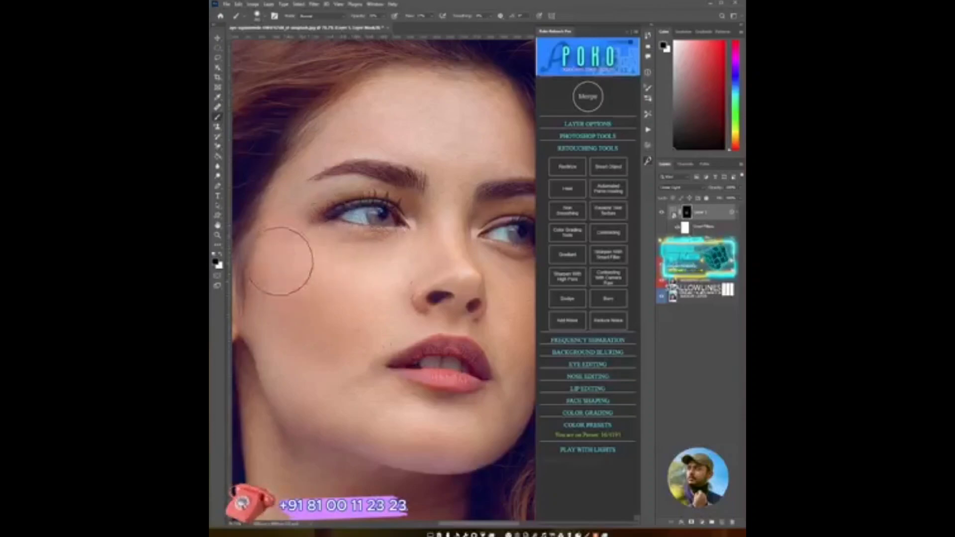
mouse_move(424, 439)
mouse_down()
mouse_move(369, 418)
mouse_move(408, 420)
mouse_move(369, 419)
mouse_up()
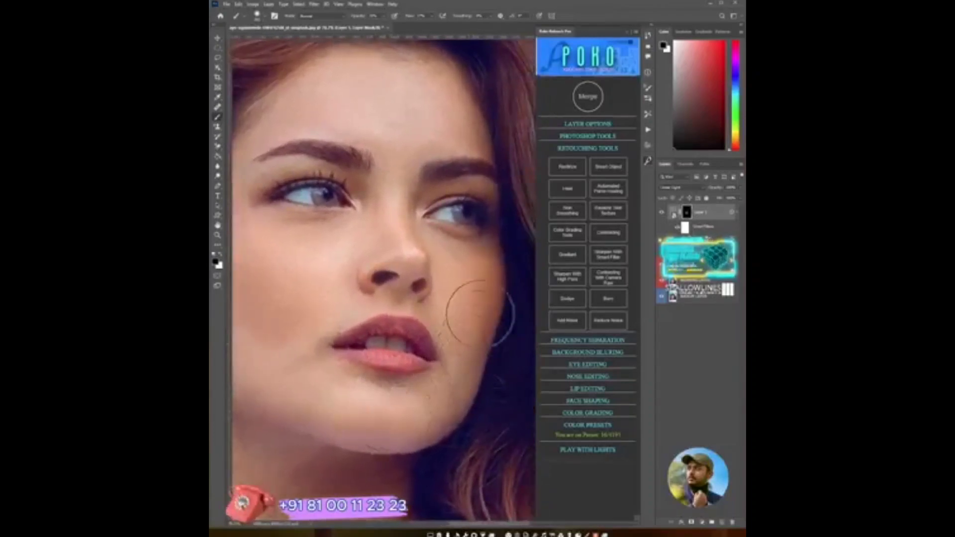
mouse_move(480, 313)
mouse_down()
mouse_move(482, 286)
mouse_move(483, 360)
mouse_up()
drag(401, 362, 433, 429)
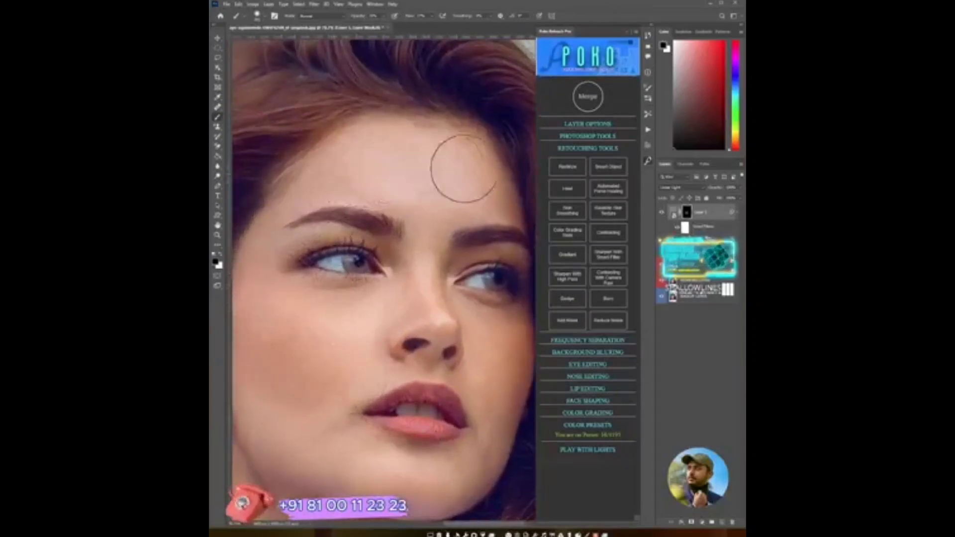
drag(458, 258, 483, 218)
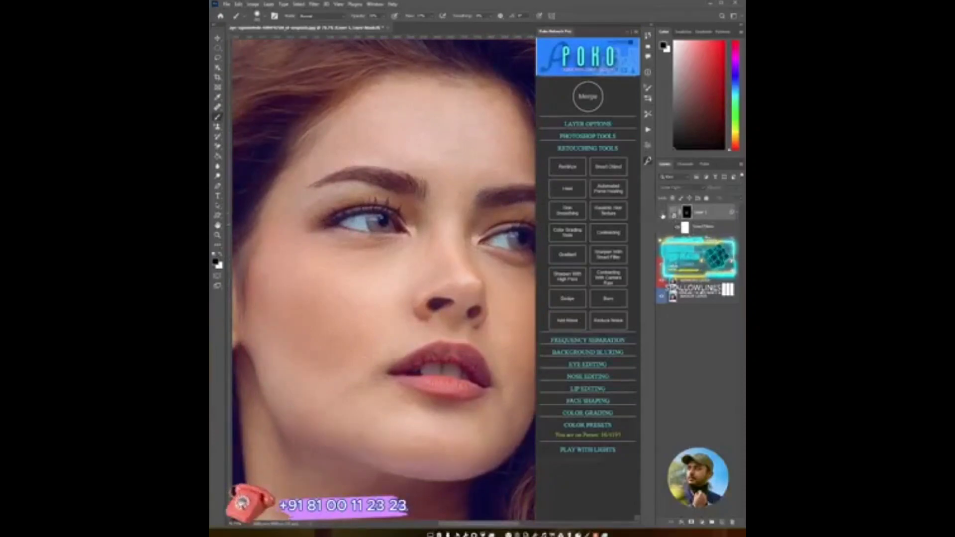
- Toggle the texture layer's visibility to compare the skin before and after
click(662, 214)
mouse_move(331, 330)
mouse_down()
mouse_move(313, 352)
mouse_move(272, 347)
mouse_move(293, 330)
mouse_move(283, 261)
mouse_move(291, 364)
mouse_move(351, 371)
mouse_move(373, 410)
mouse_move(459, 447)
mouse_move(437, 449)
mouse_move(472, 443)
mouse_up()
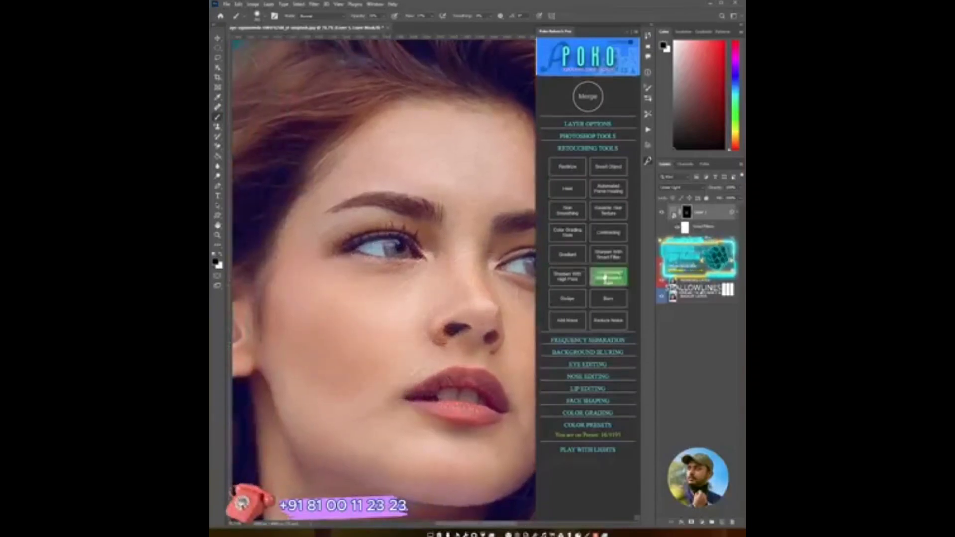
click(663, 214)
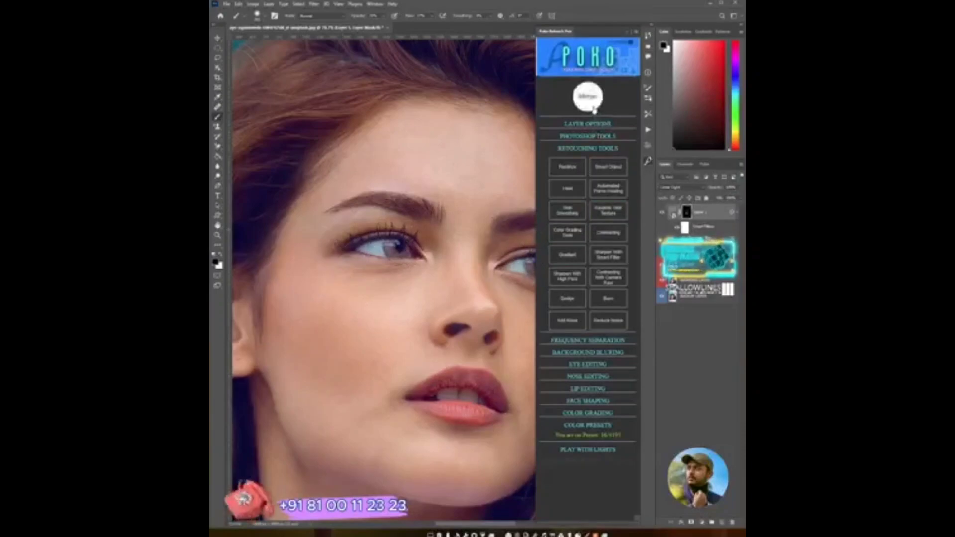
- Merge the layers with the panel's Merge button and zoom out to the whole image
click(592, 103)
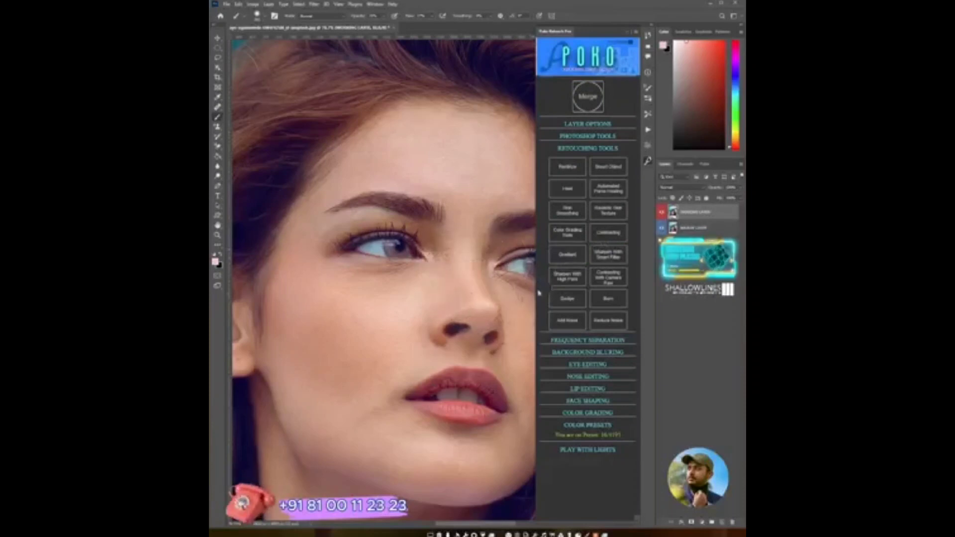
key(z)
drag(472, 316, 434, 312)
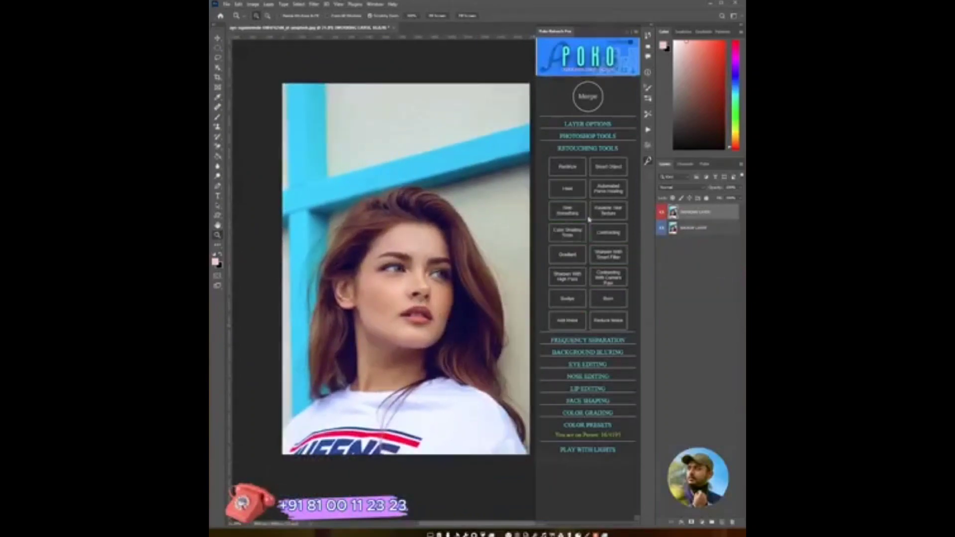
- Open the panel's Layer Options, duplicate the current layer and delete the duplicate, confirming the prompt
click(591, 149)
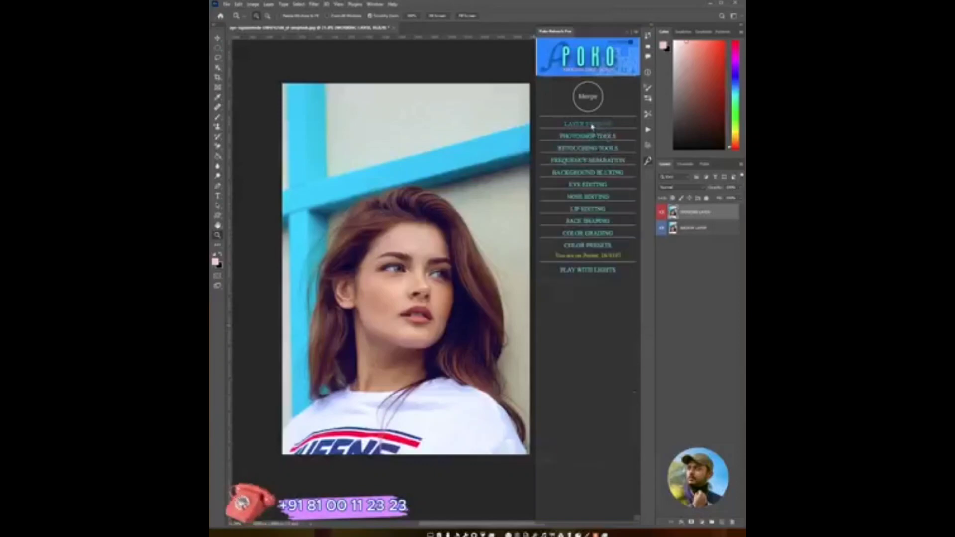
click(590, 124)
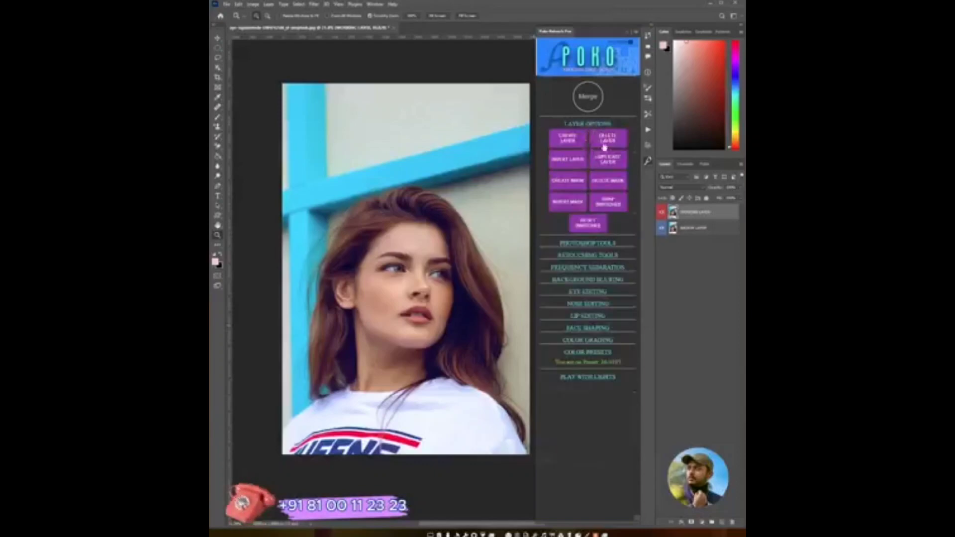
click(569, 141)
key(Delete)
click(610, 166)
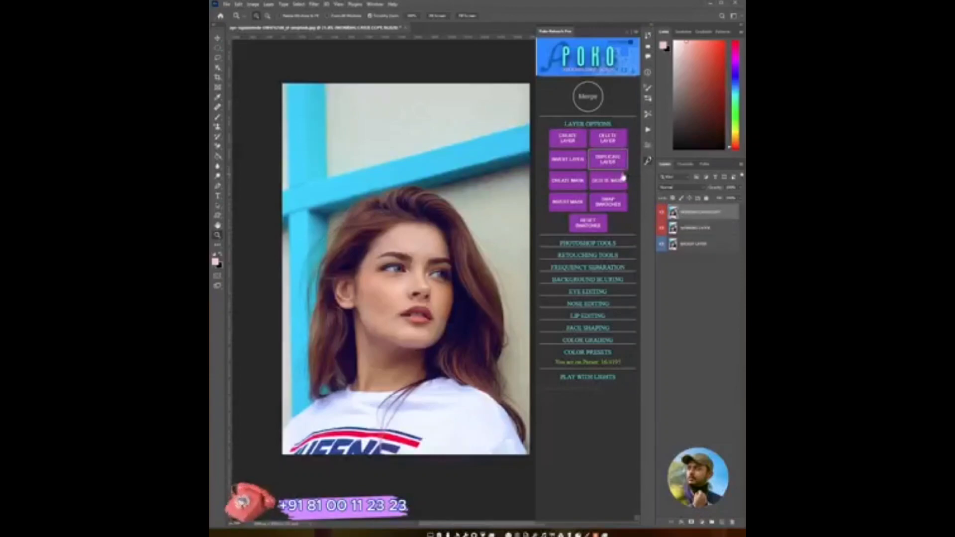
click(610, 144)
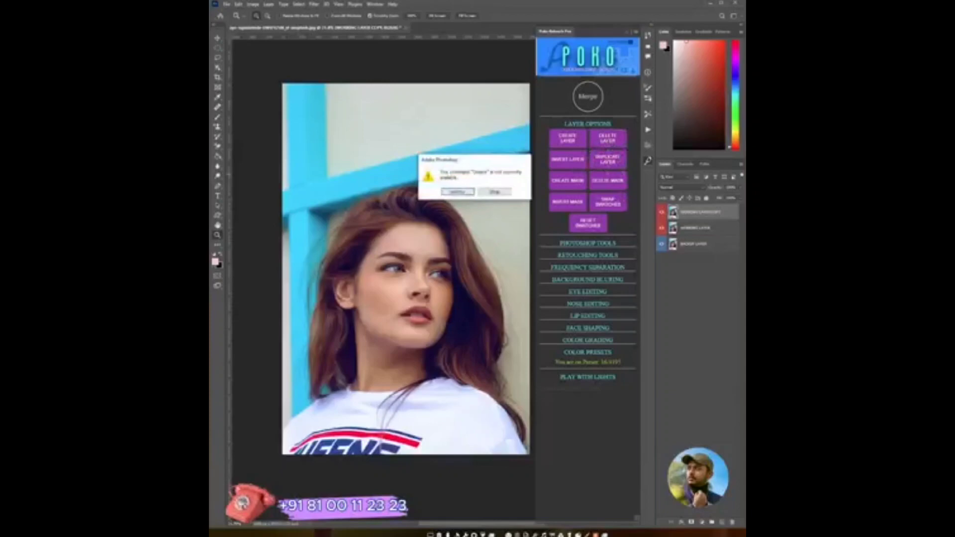
key(Return)
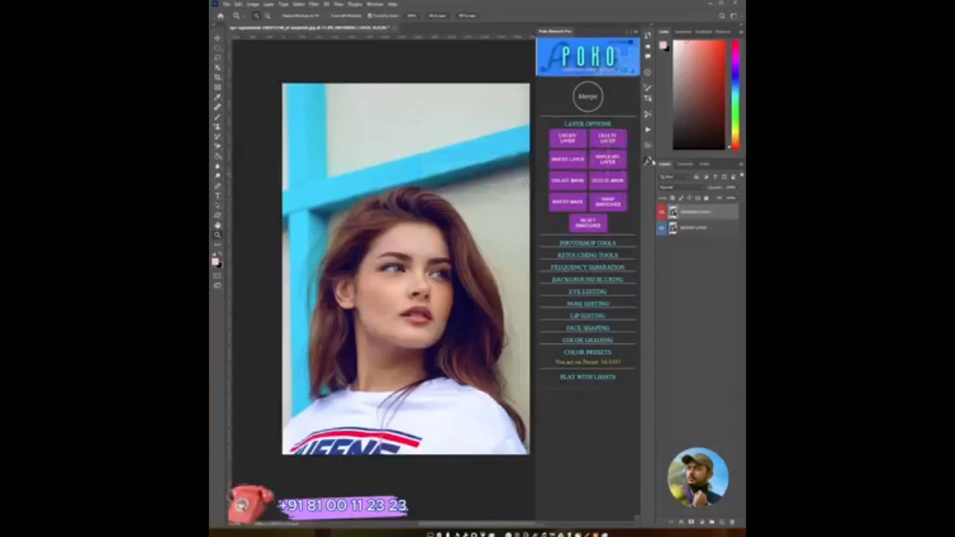
- Test inverting the layer and creating, inverting and deleting a layer mask from Layer Options
click(578, 167)
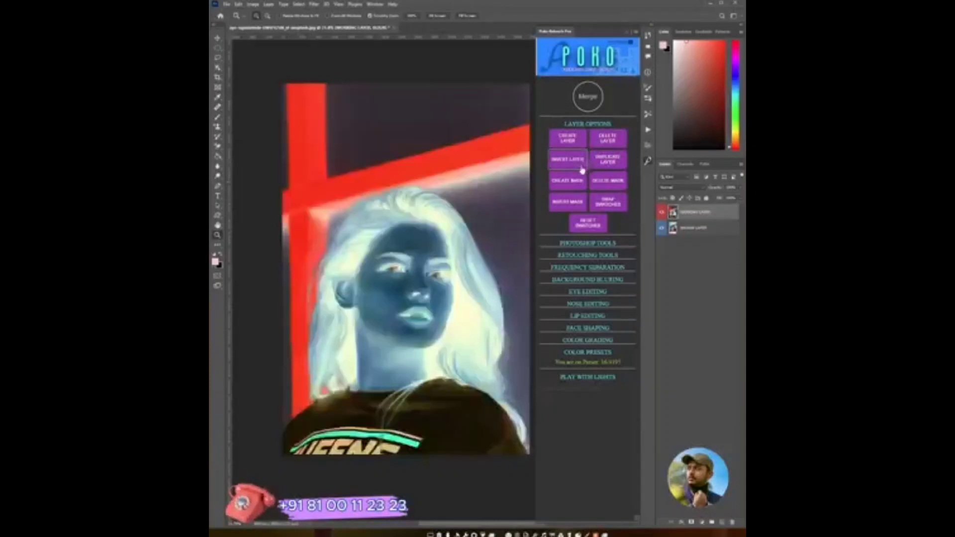
click(580, 166)
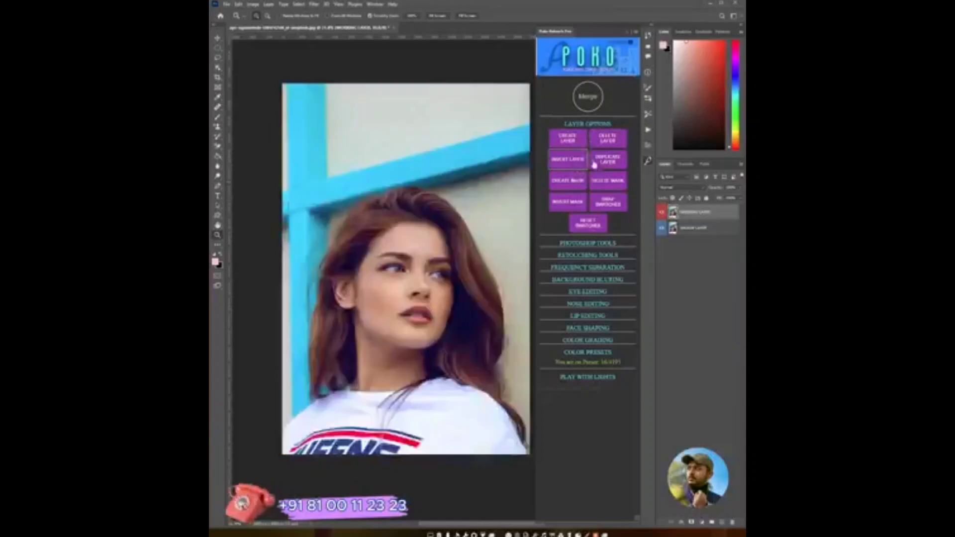
click(578, 182)
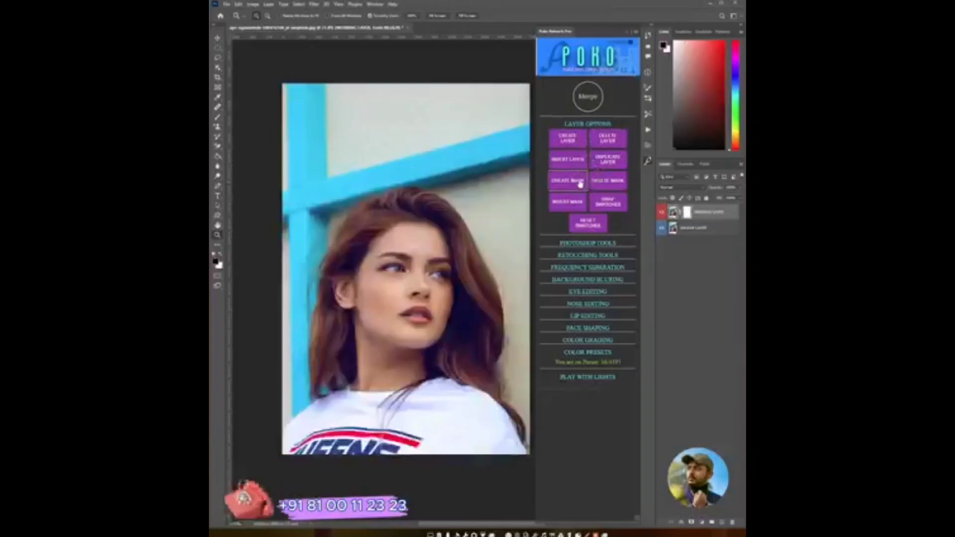
click(612, 186)
click(580, 186)
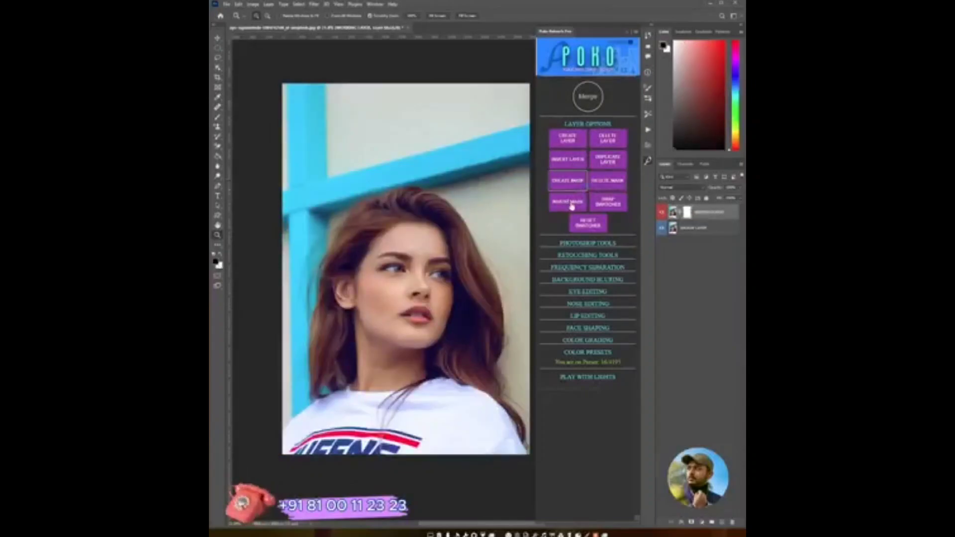
click(572, 204)
click(606, 187)
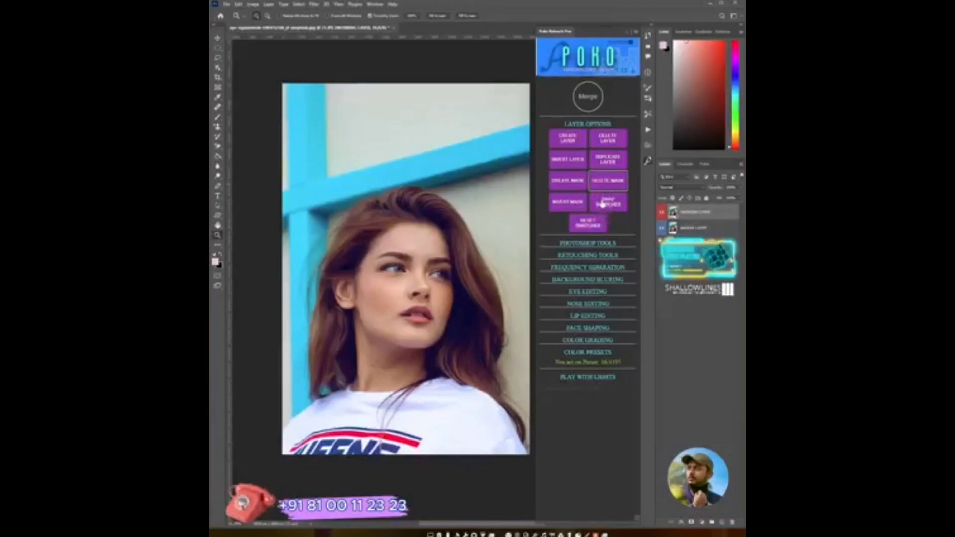
- Swap the foreground and background swatches several times, then reset them to default
click(613, 207)
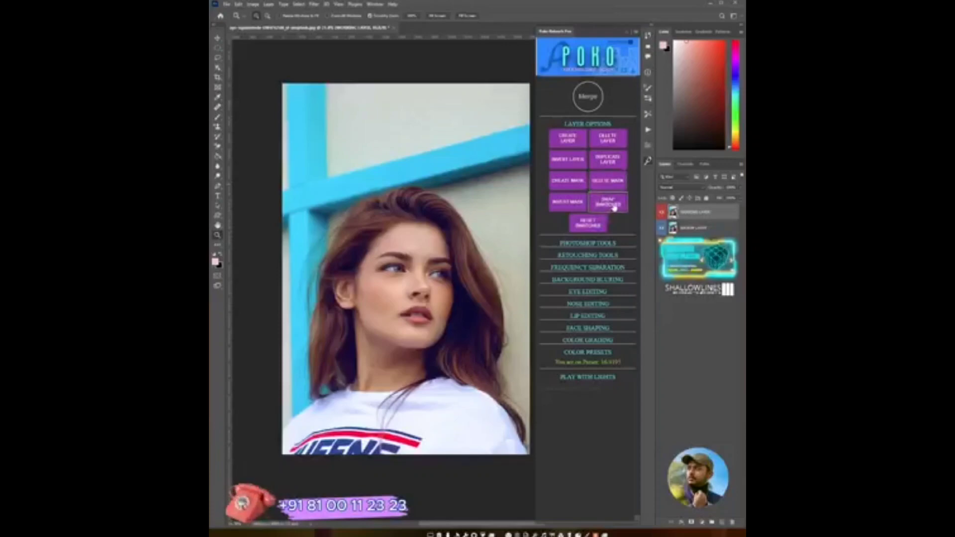
click(615, 208)
click(614, 208)
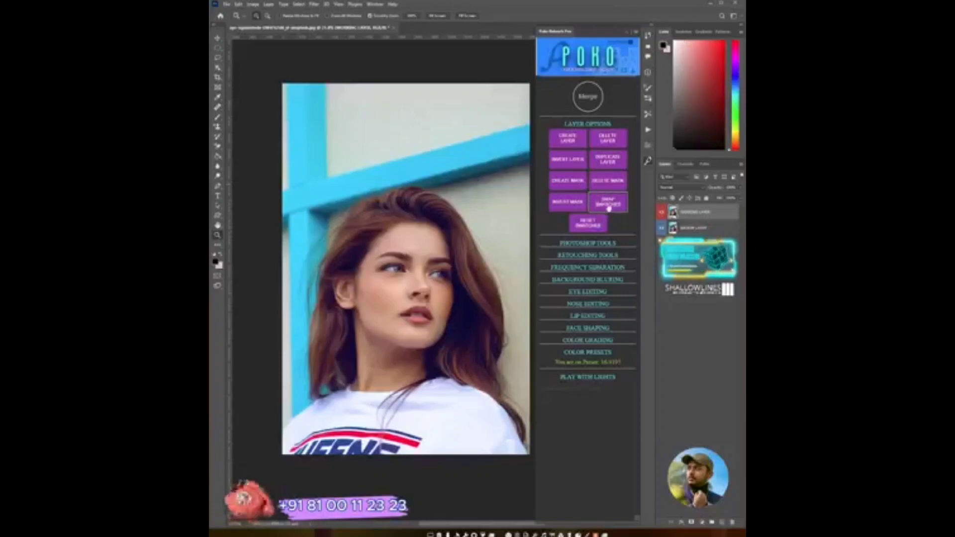
click(618, 207)
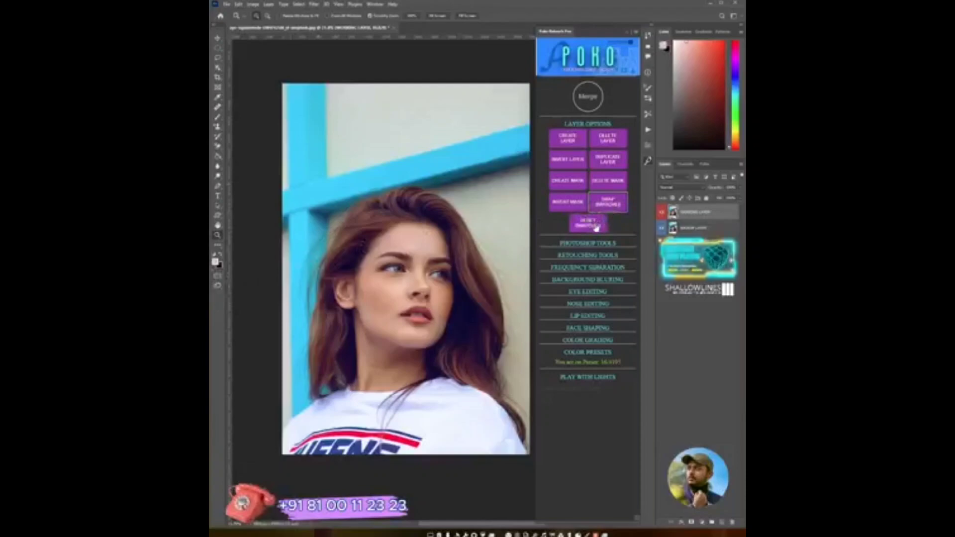
click(596, 227)
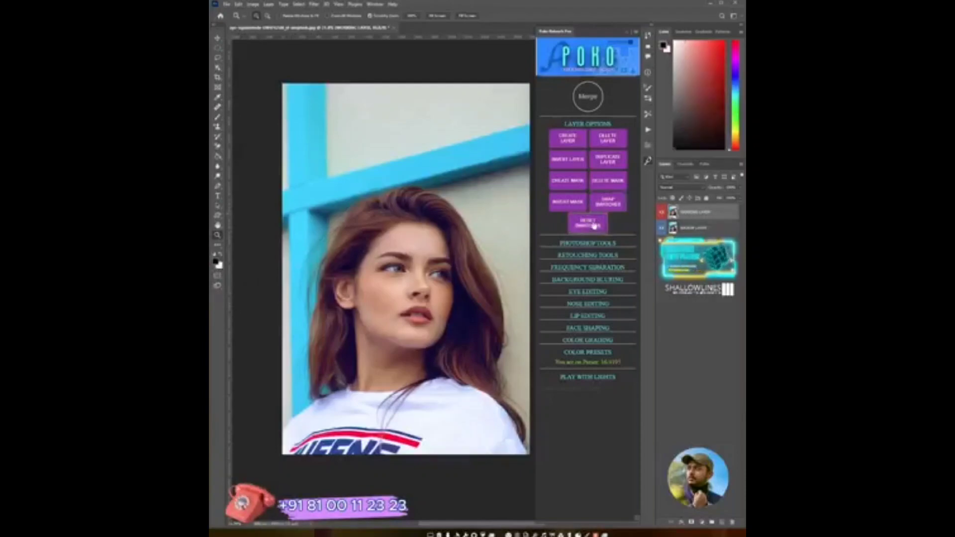
- Open the panel's Photoshop Tools, create a red rectangle shape and switch to the Move tool
click(591, 125)
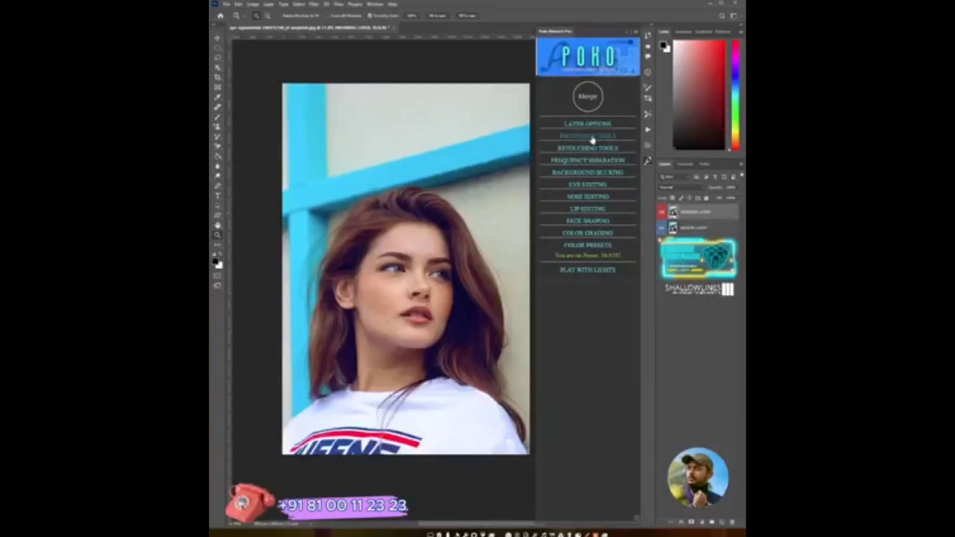
click(592, 137)
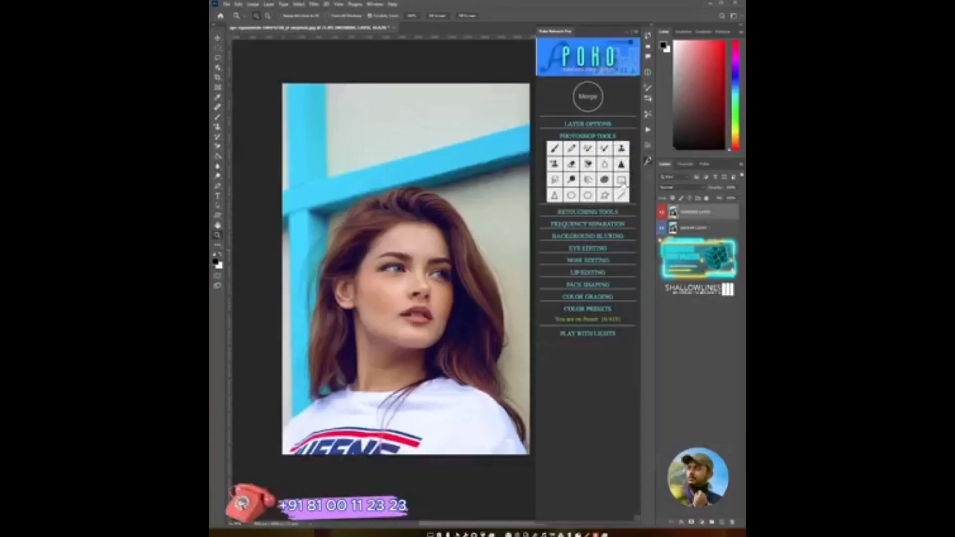
click(622, 180)
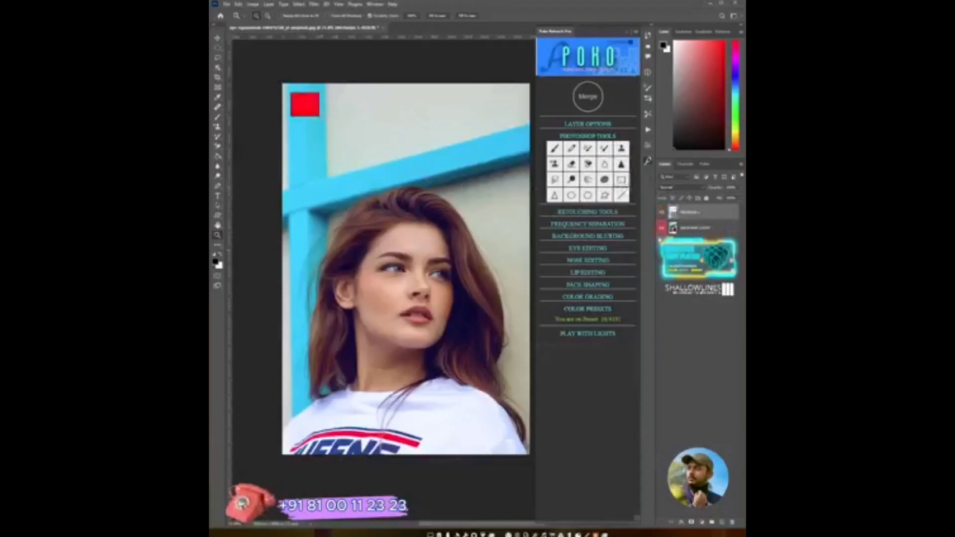
key(v)
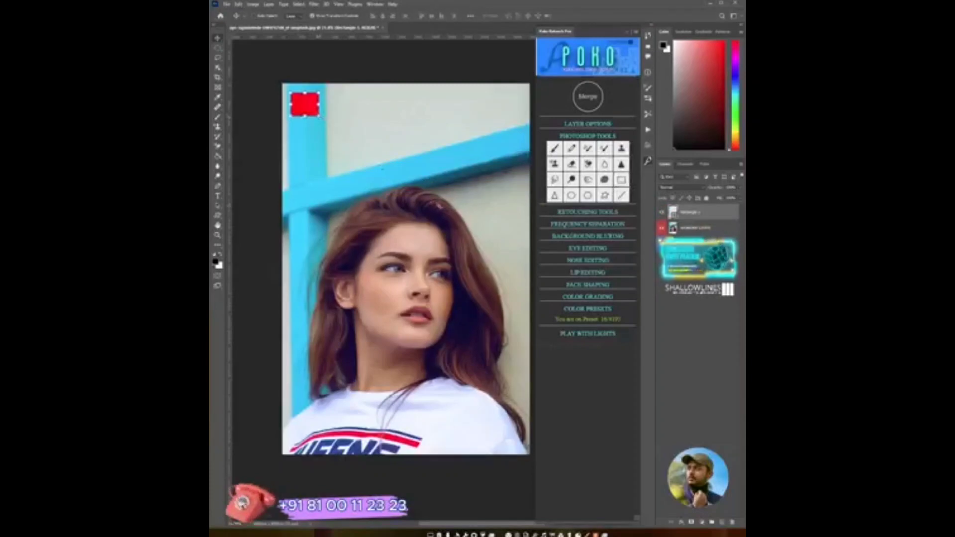
- Try enlarging the red rectangle with a transform, then cancel the transform
drag(319, 116, 435, 212)
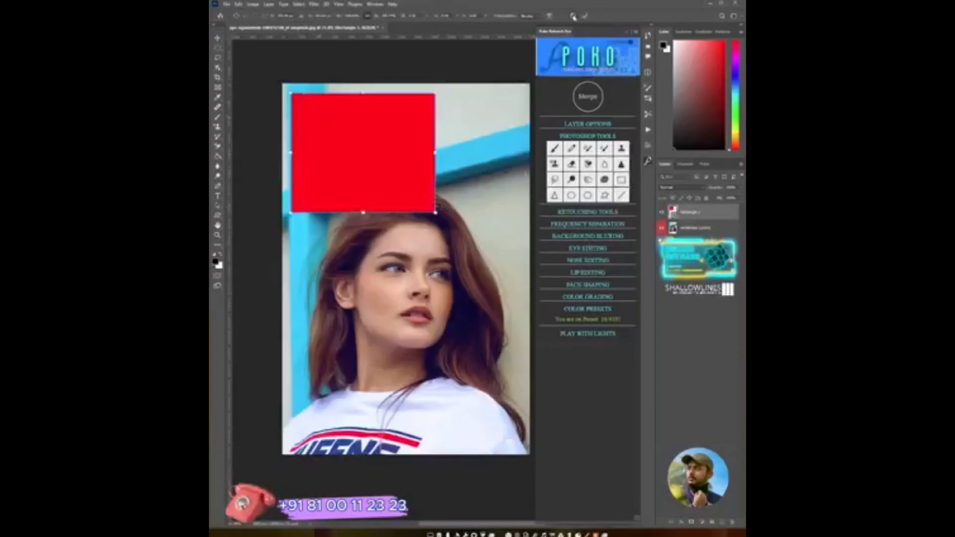
click(573, 16)
- Delete the red rectangle layer from the panel's Layer Options, confirming the prompt, and collapse Layer Options
click(593, 124)
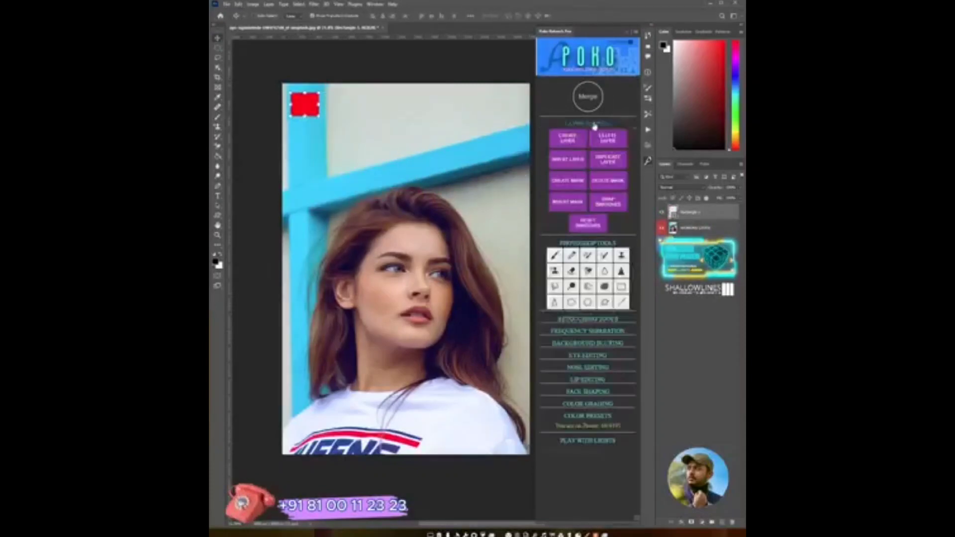
click(613, 142)
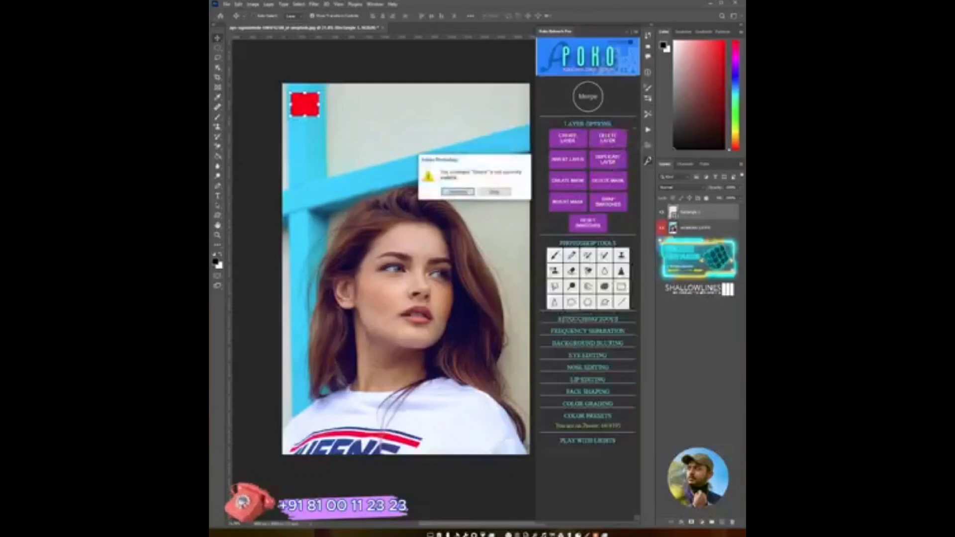
click(459, 198)
click(591, 124)
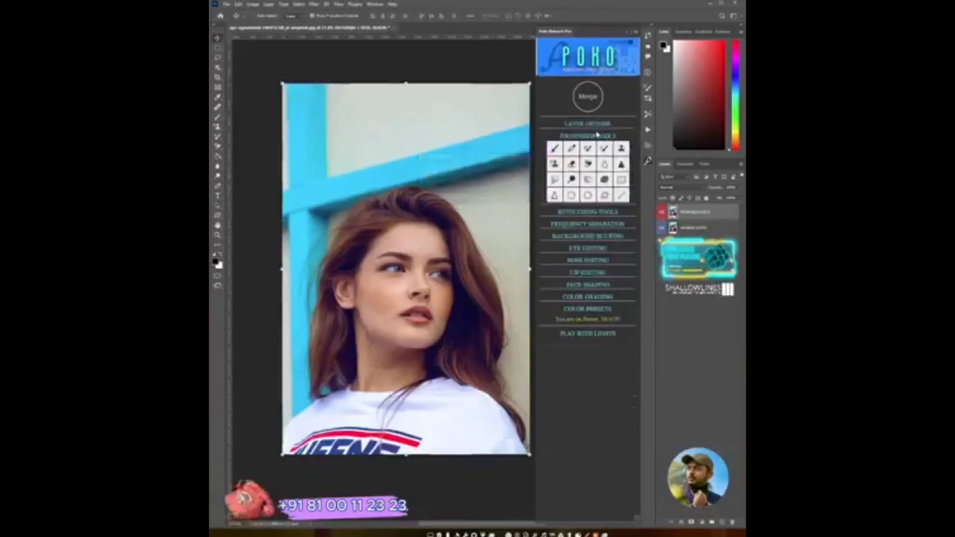
- Collapse Photoshop Tools, open the panel's Retouching Tools and inspect the face's skin up close before fitting the photo to the screen
click(587, 136)
click(590, 149)
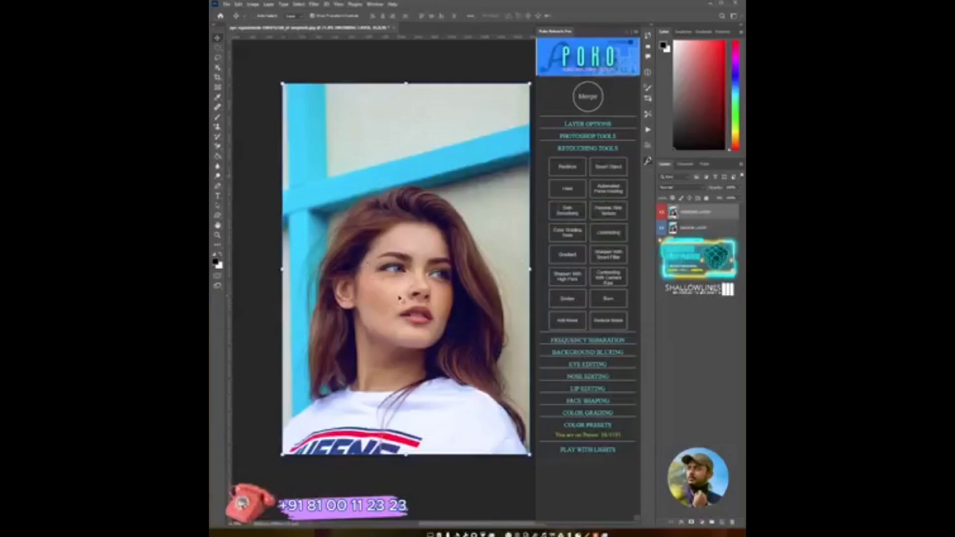
key(z)
click(400, 298)
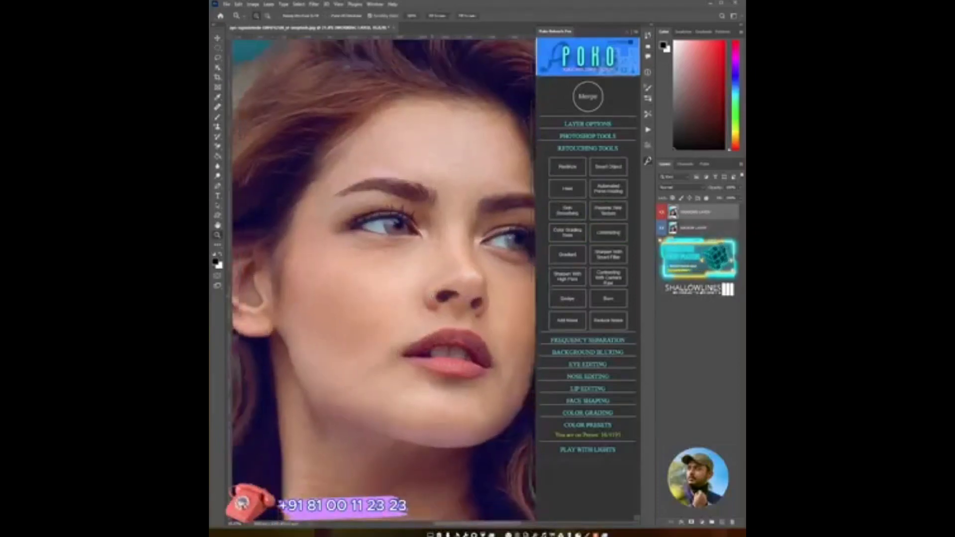
drag(431, 295, 463, 298)
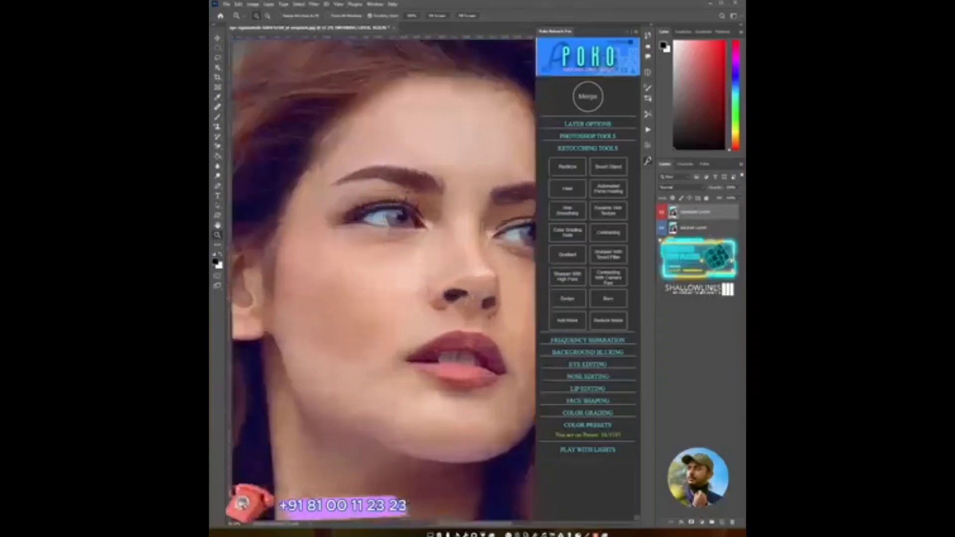
key(ctrl+0)
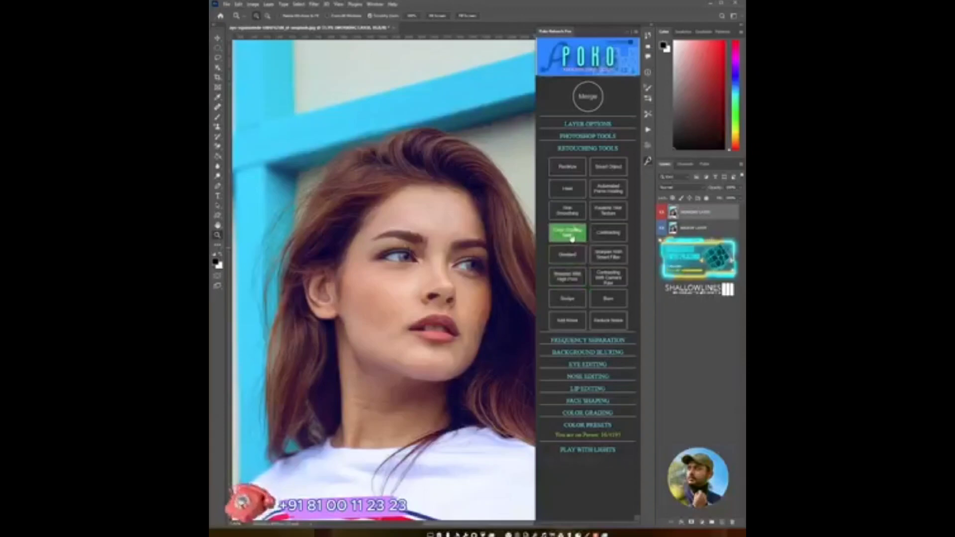
- Apply the panel's Color Grading Slate retouching option to the portrait
click(572, 240)
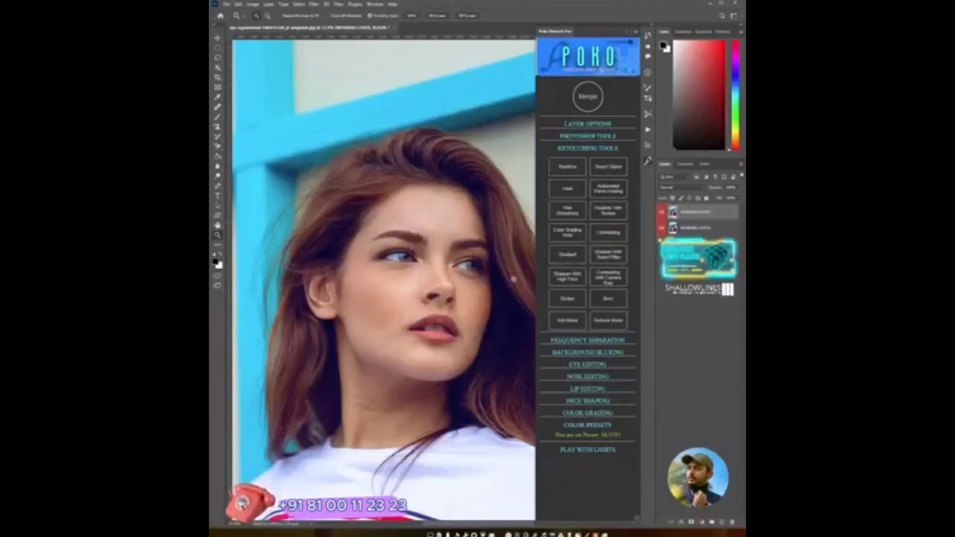
scroll(490, 288, down, 3)
drag(471, 290, 429, 294)
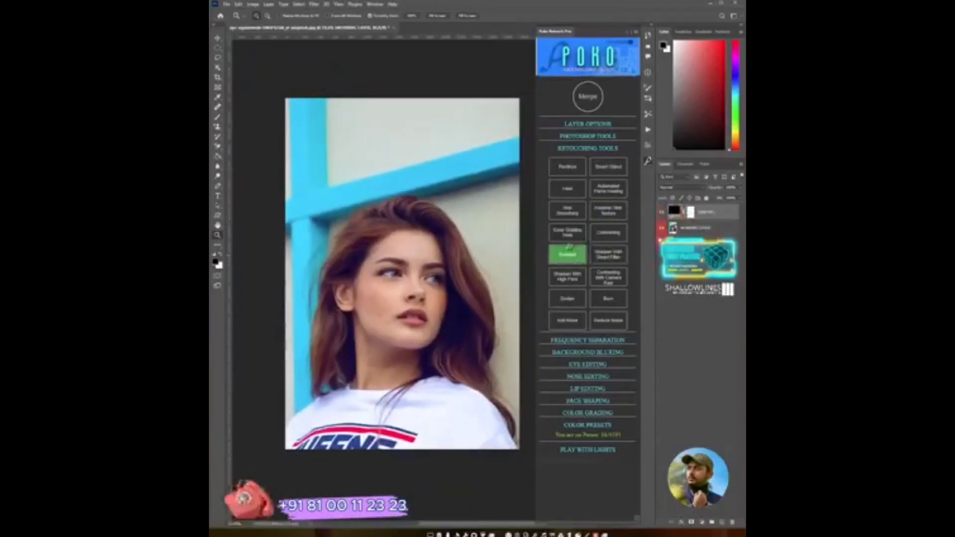
- Add a Gradient layer from the panel, swap the colours and draw a diagonal gradient across the photo
click(569, 249)
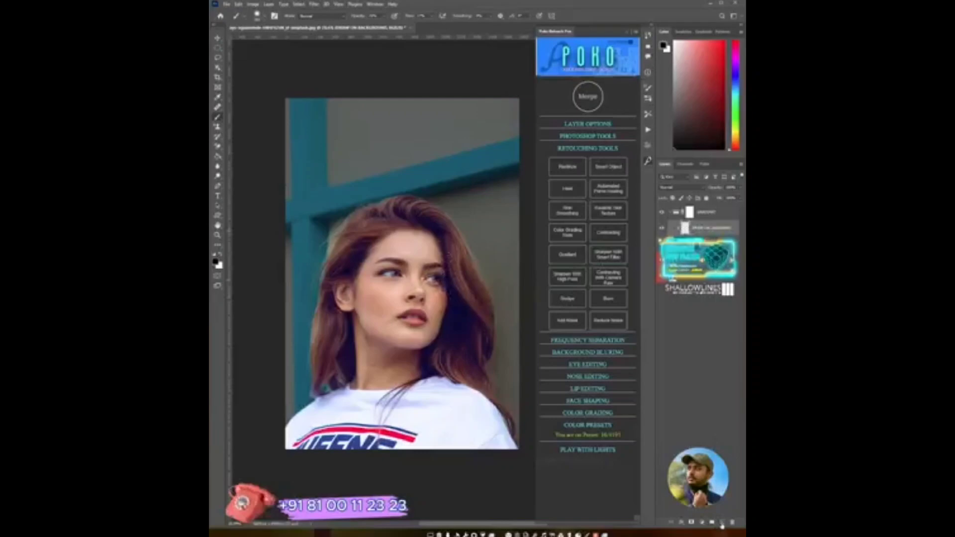
mouse_move(364, 201)
mouse_down()
mouse_move(422, 198)
mouse_move(458, 159)
mouse_move(440, 167)
mouse_up()
key(x)
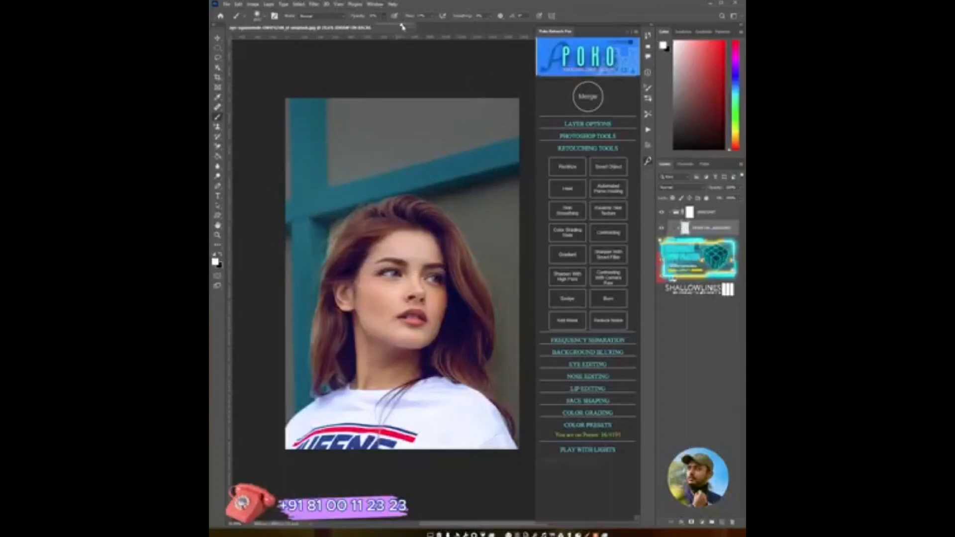
click(433, 16)
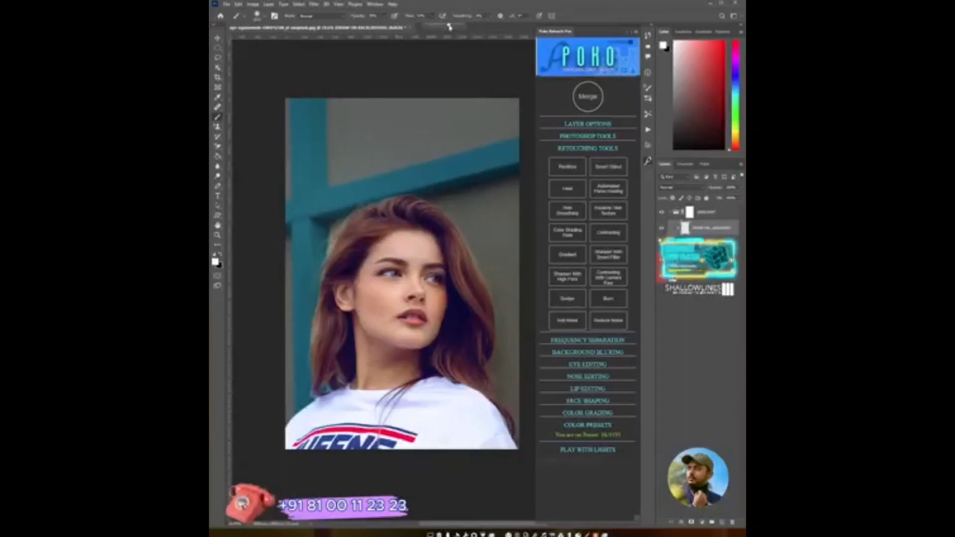
mouse_move(330, 213)
mouse_down()
mouse_move(372, 193)
mouse_move(436, 216)
mouse_move(502, 358)
mouse_move(476, 244)
mouse_move(481, 176)
mouse_move(375, 224)
mouse_move(473, 150)
mouse_move(467, 138)
mouse_move(318, 287)
mouse_move(300, 315)
mouse_move(300, 370)
mouse_move(431, 221)
mouse_move(416, 146)
mouse_move(484, 325)
mouse_move(485, 361)
mouse_move(525, 406)
mouse_up()
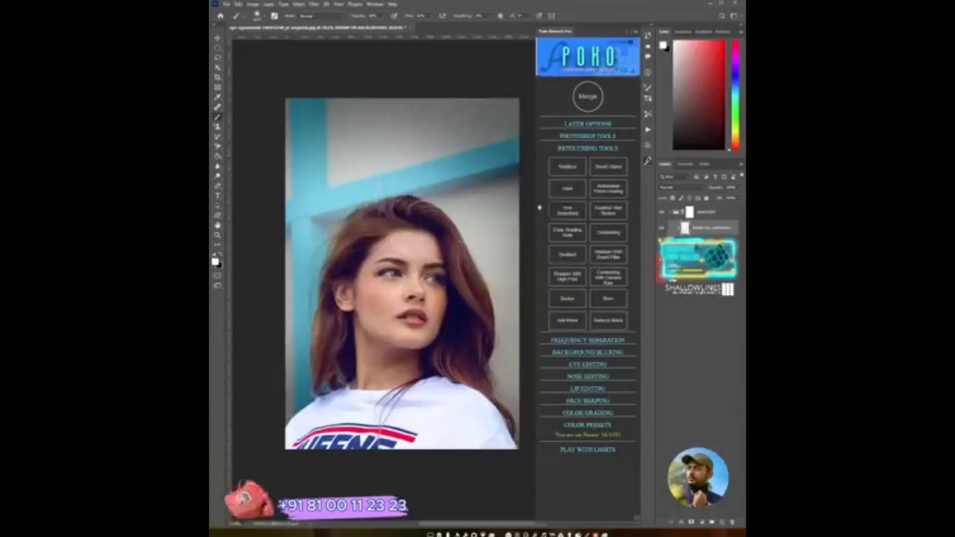
- Toggle the gradient layer on and off, lower its opacity, and merge it with the panel's Merge command
click(662, 213)
click(662, 214)
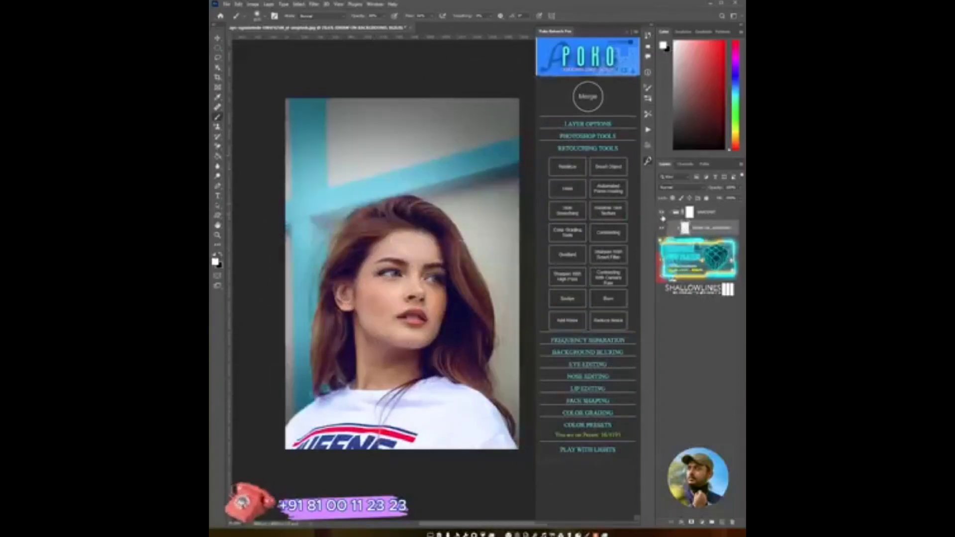
click(739, 188)
drag(738, 198, 728, 198)
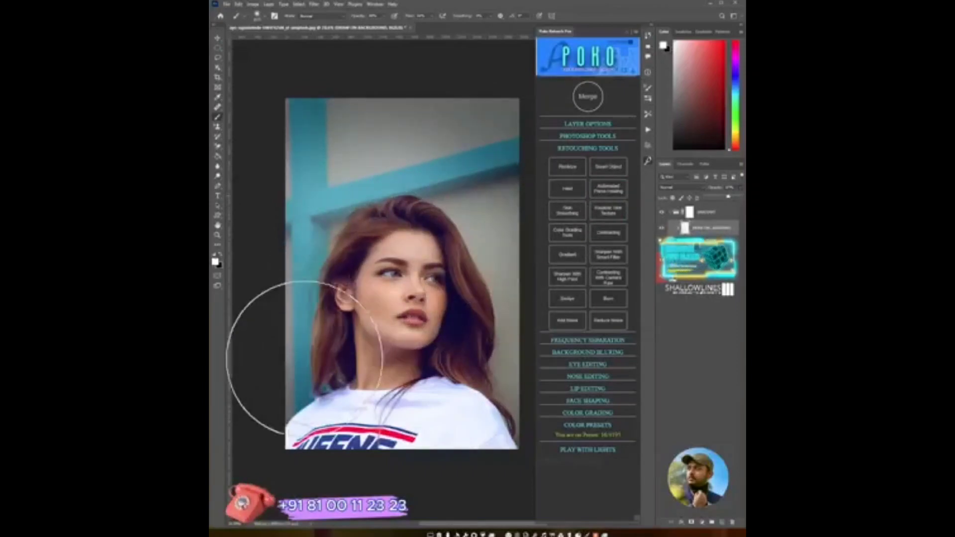
click(304, 358)
drag(318, 196, 288, 164)
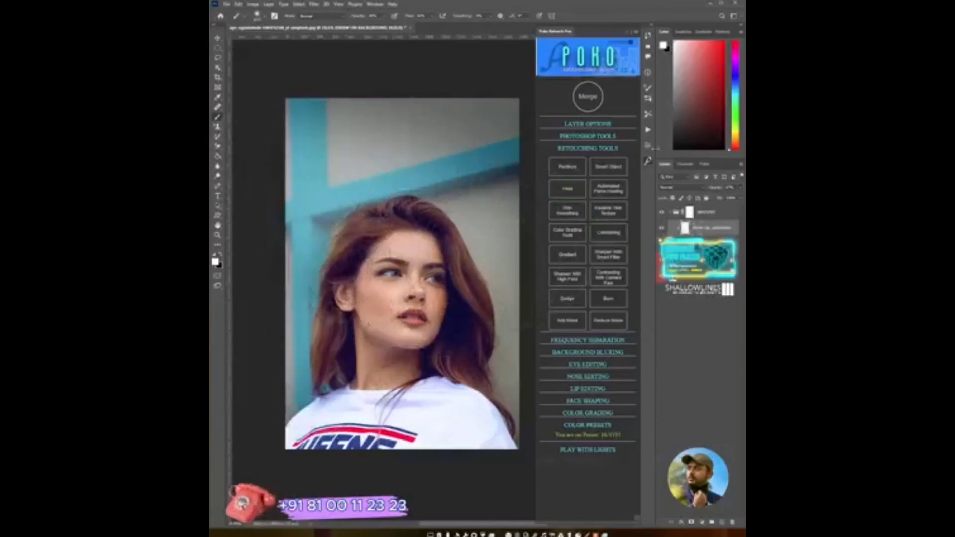
click(594, 104)
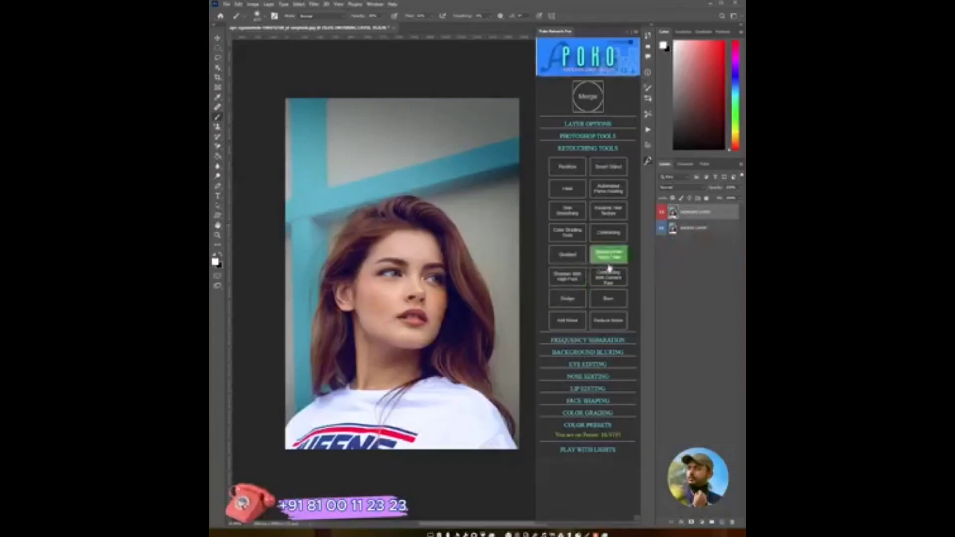
- Add a Dodge layer from the panel, lower its opacity and toggle its visibility to compare
click(571, 301)
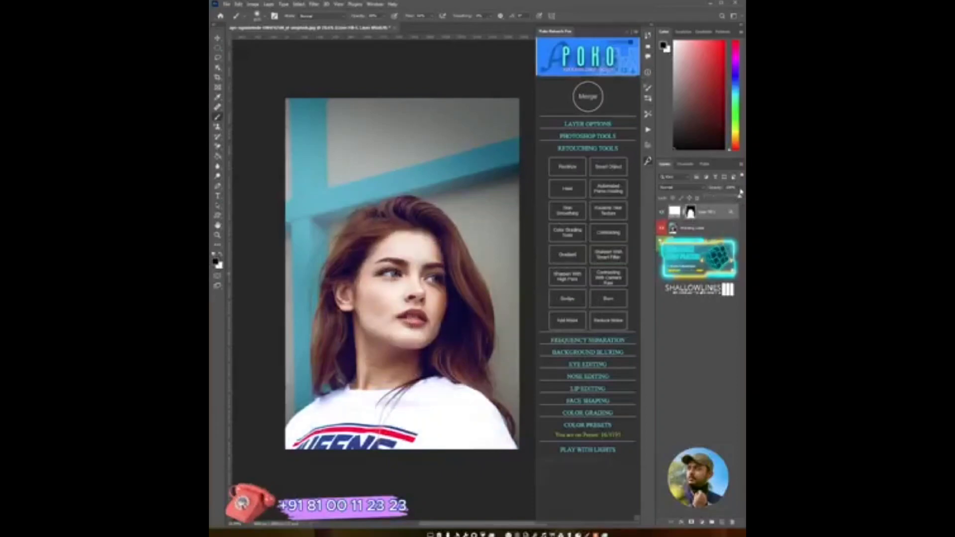
drag(740, 193, 718, 198)
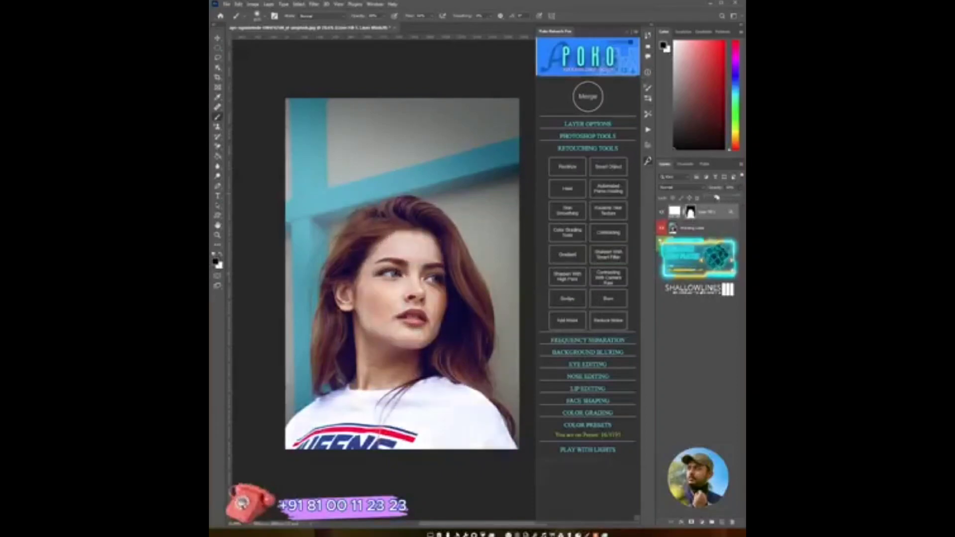
click(661, 212)
click(661, 212)
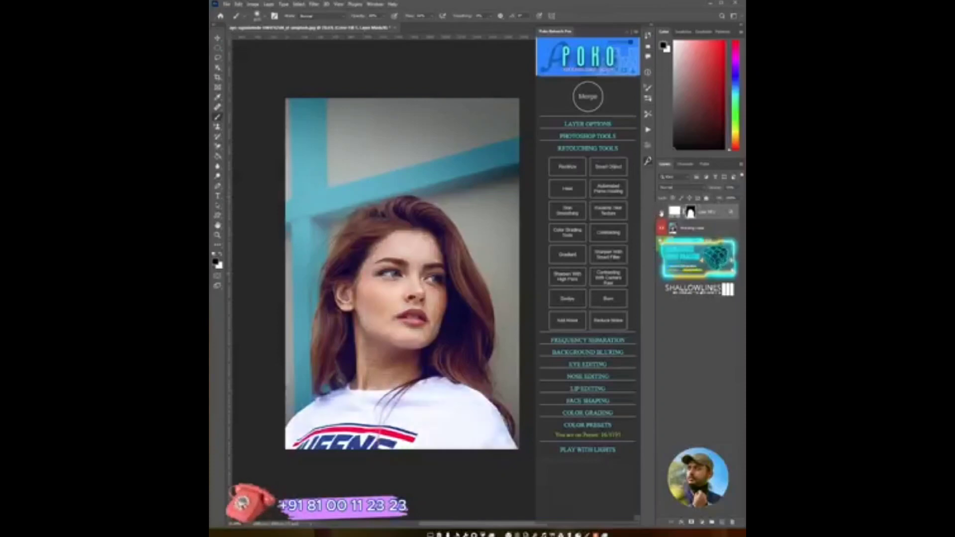
click(739, 188)
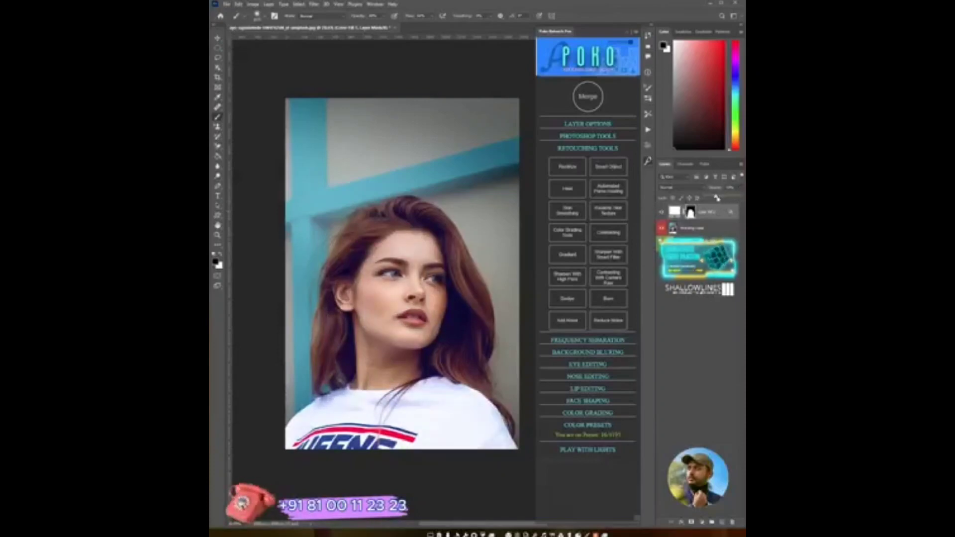
- Compare the Dodge layer on and off again, then merge it with the panel's Merge command
click(660, 212)
click(661, 214)
click(661, 215)
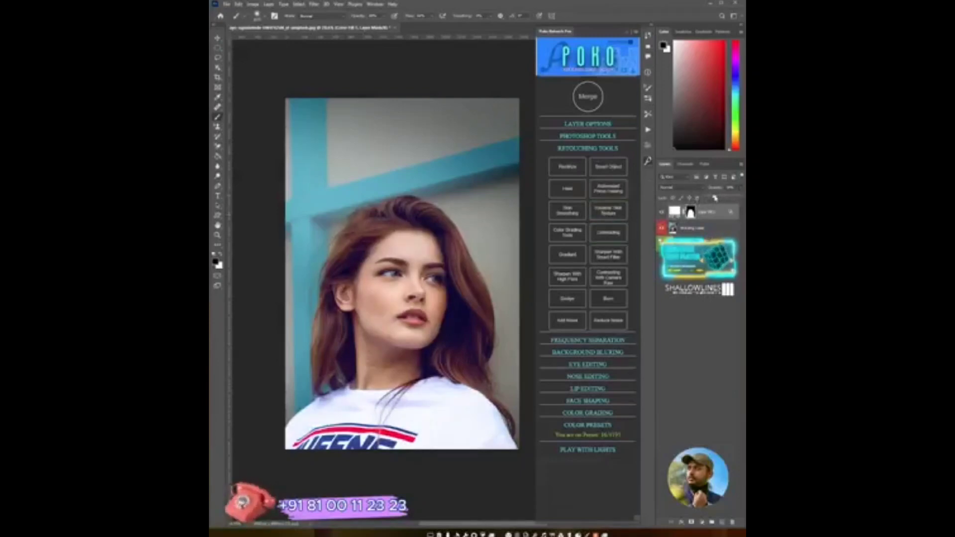
click(662, 214)
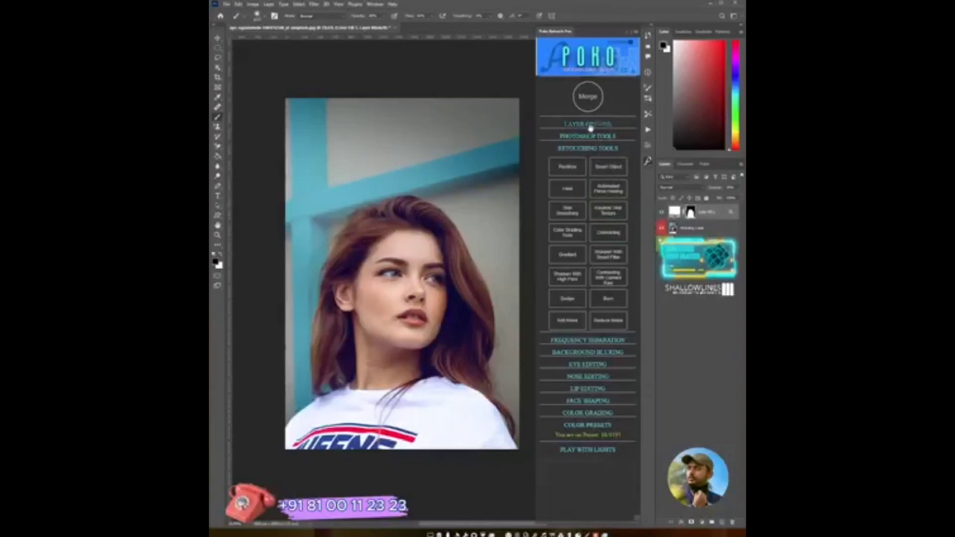
click(588, 102)
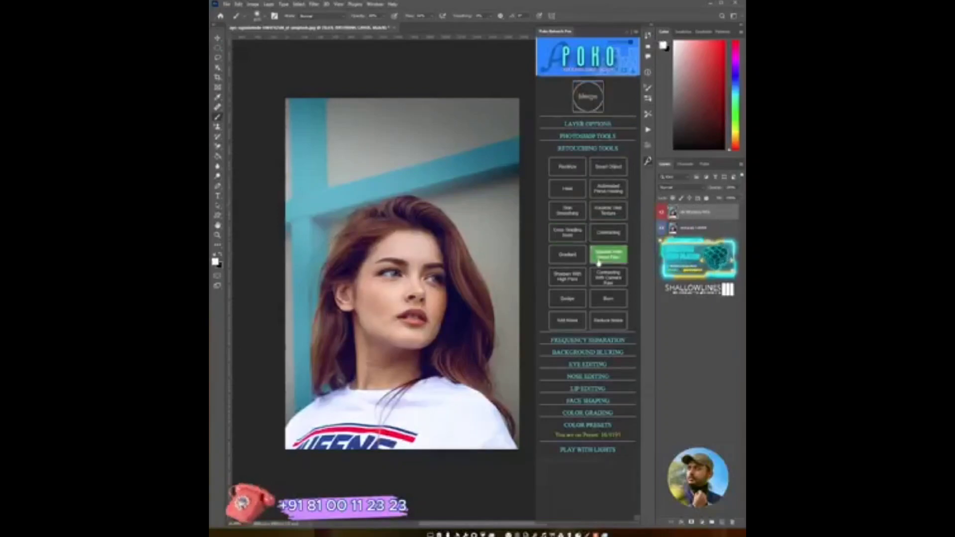
- Add a Burn layer from the panel, lower its opacity and toggle its visibility to compare
click(618, 301)
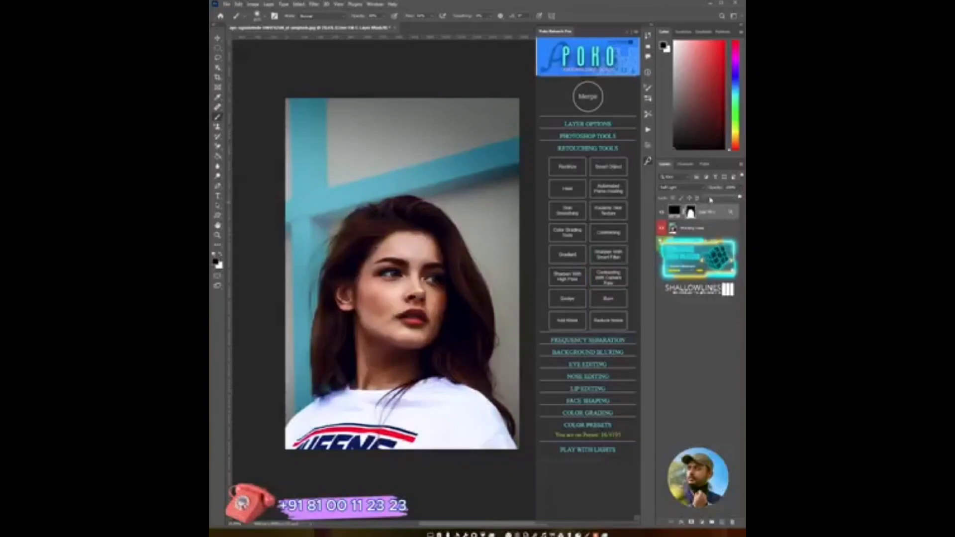
click(710, 199)
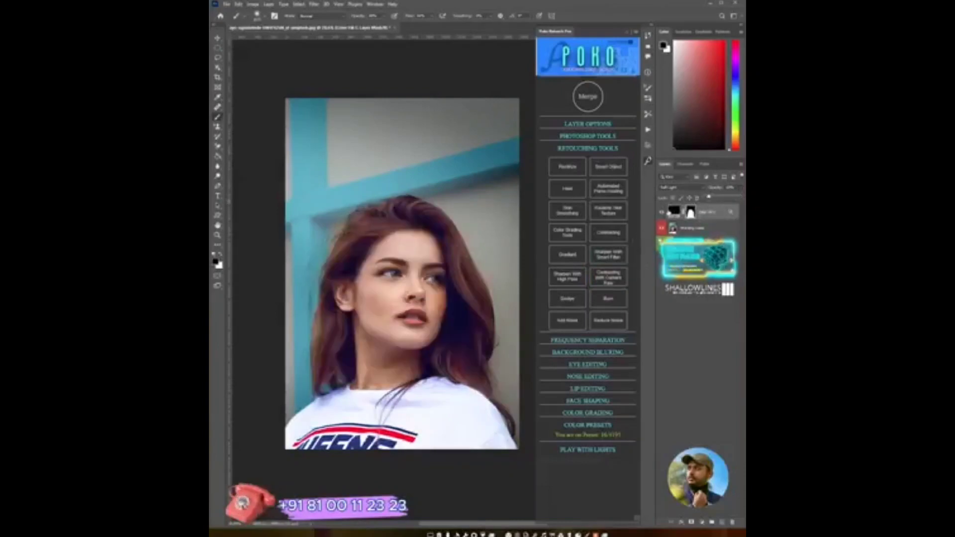
click(661, 212)
click(661, 213)
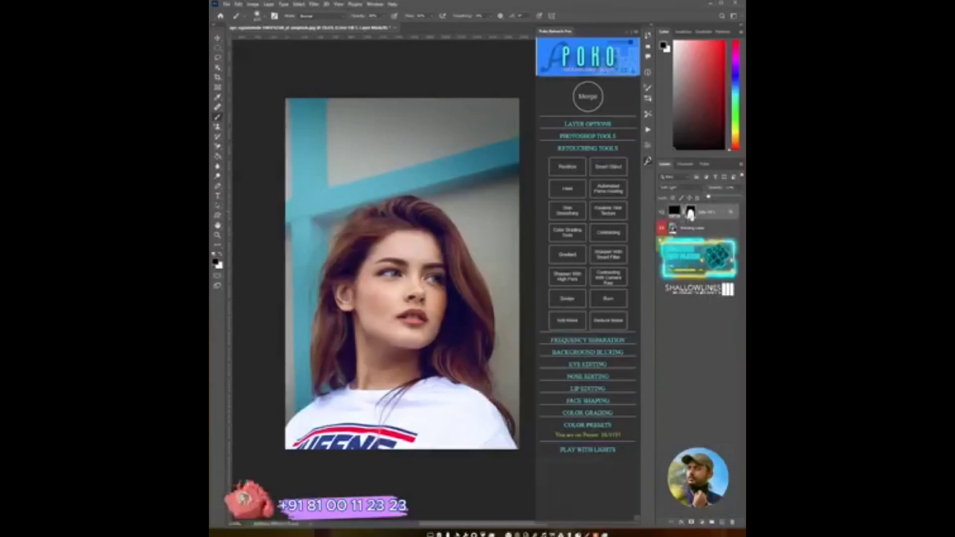
- Resize the brush, readjust the Burn layer's opacity and merge it with the panel's Merge command
alt+right_click(376, 227)
mouse_move(376, 230)
mouse_down()
mouse_move(306, 251)
mouse_move(311, 236)
mouse_up()
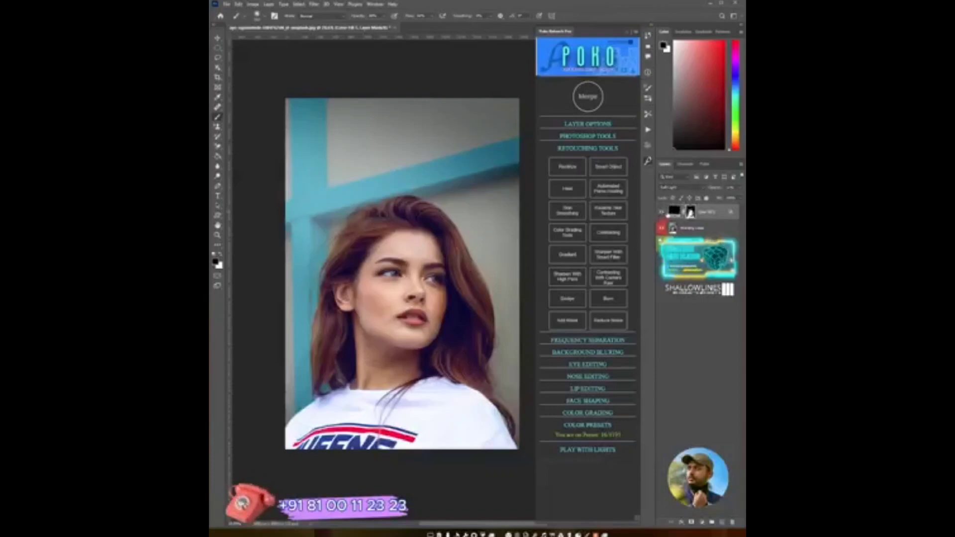
click(718, 198)
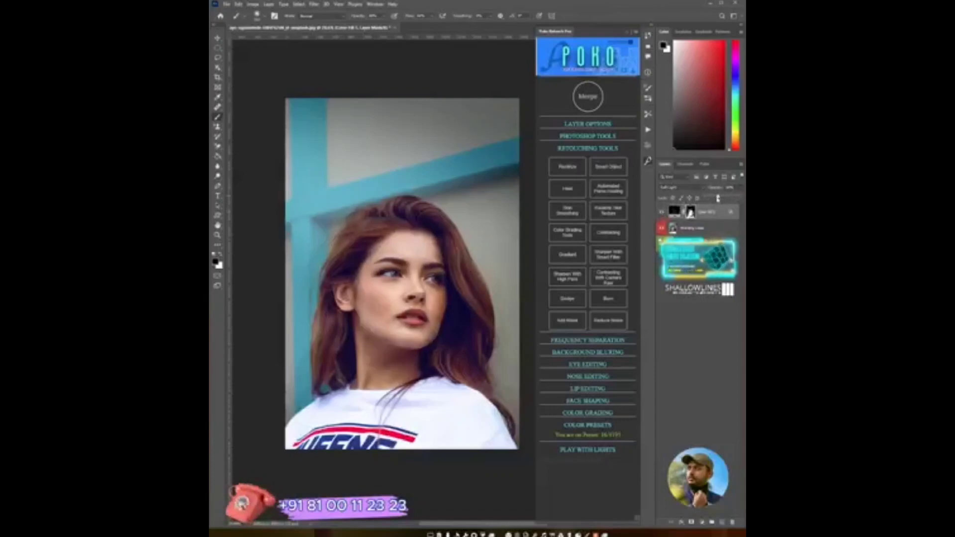
click(708, 198)
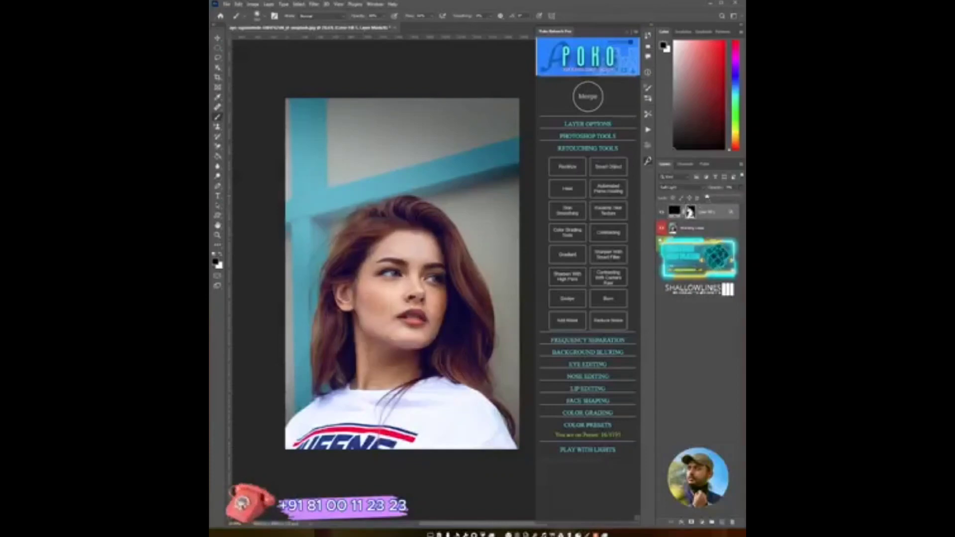
click(600, 104)
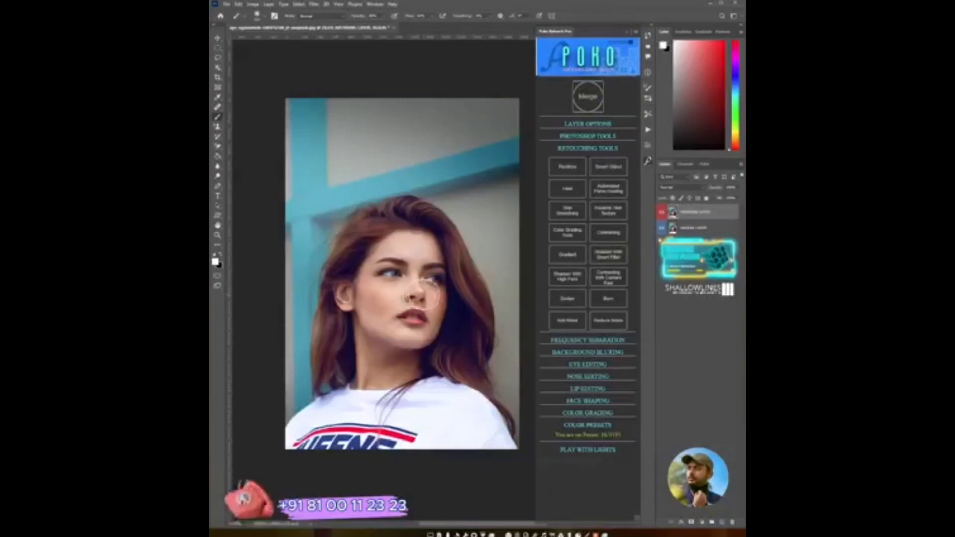
- Inspect the first portrait's face up close, then switch to the second portrait document and inspect its eyes and nose
key(z)
drag(427, 313, 452, 314)
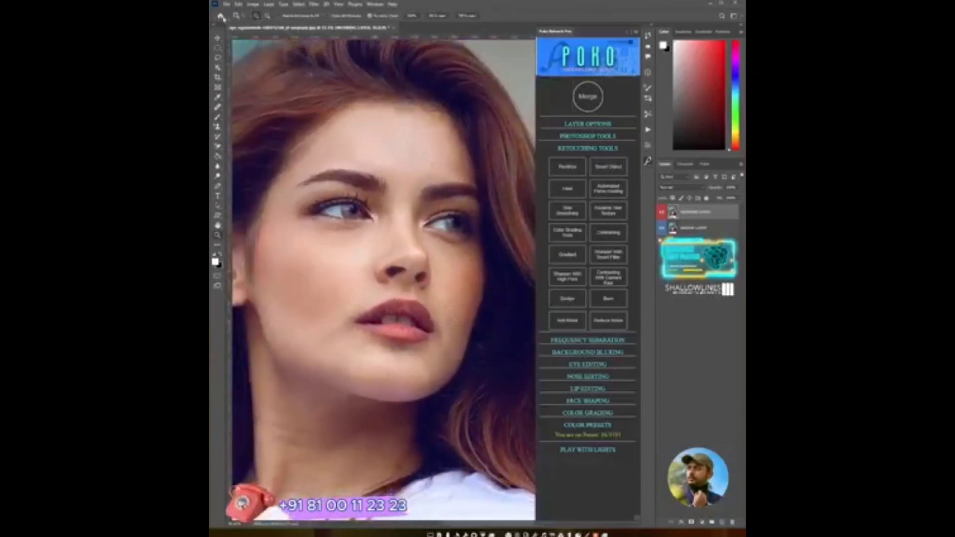
click(220, 16)
click(514, 126)
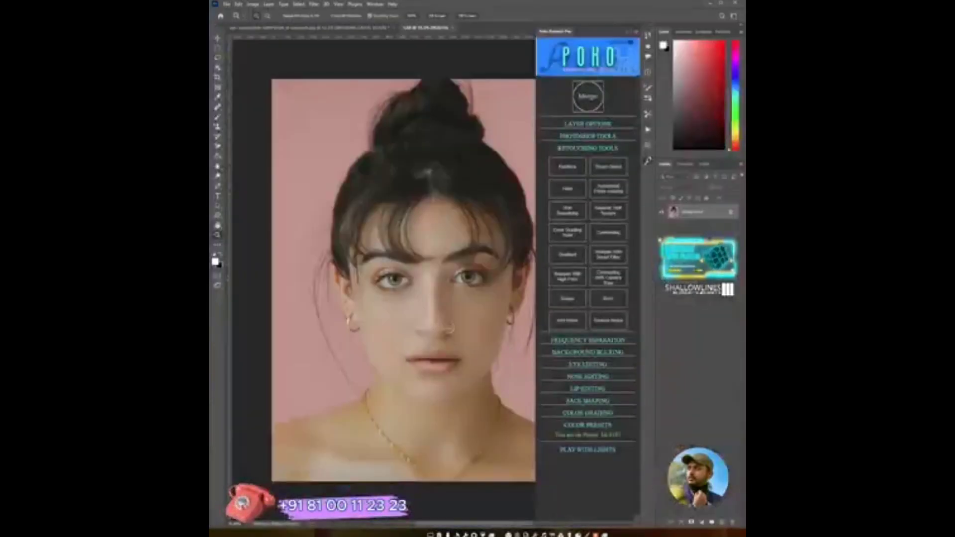
drag(448, 324, 485, 322)
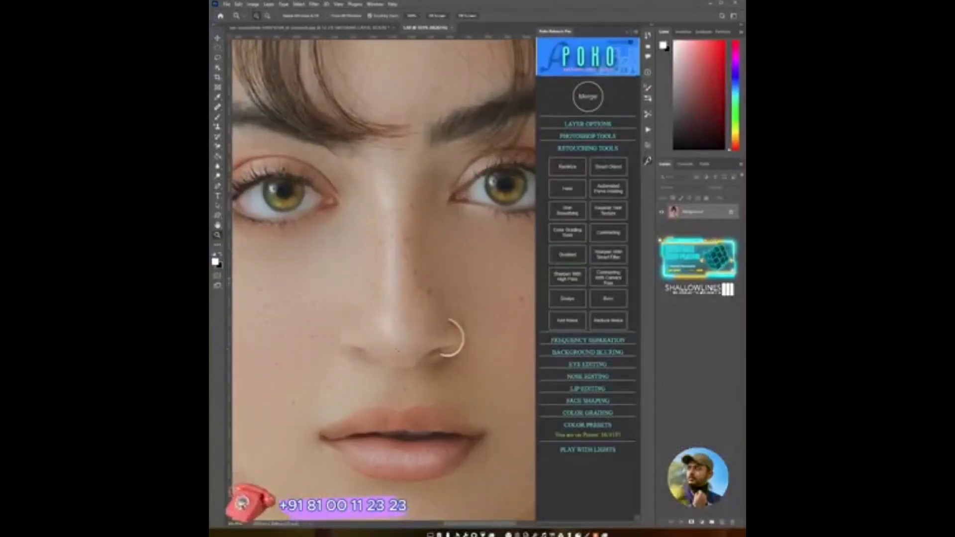
- Try the panel's Merge command, dismiss its alert, and apply the Remove Noise retouching tool to the second portrait
click(587, 96)
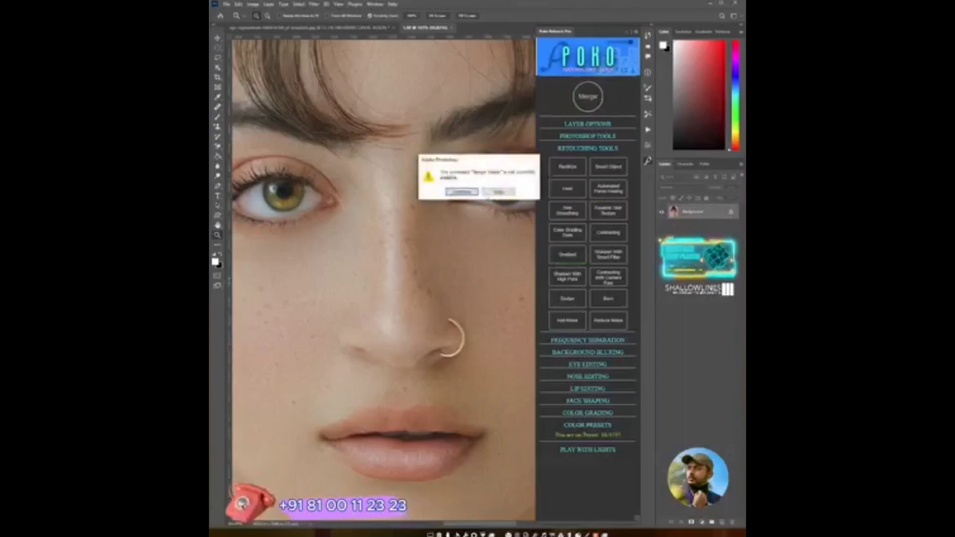
click(469, 194)
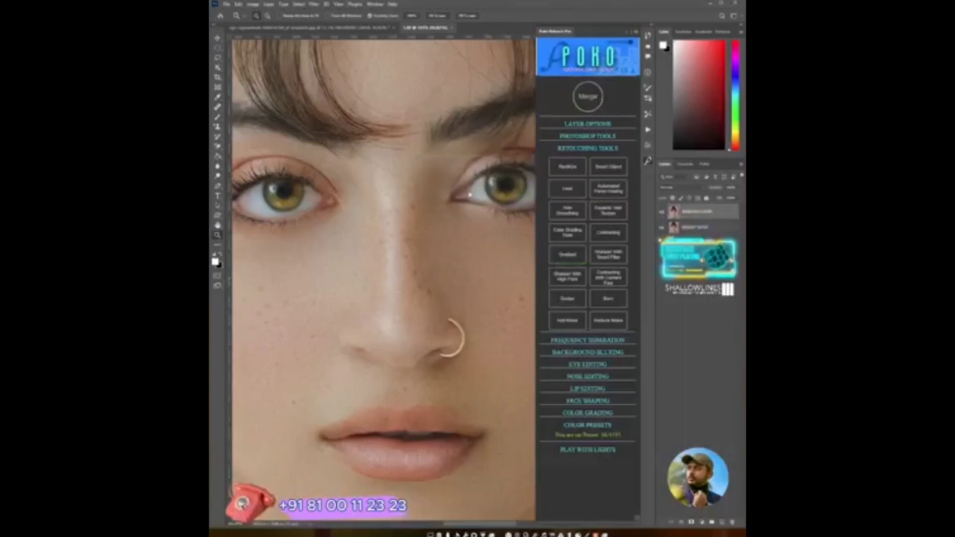
click(613, 323)
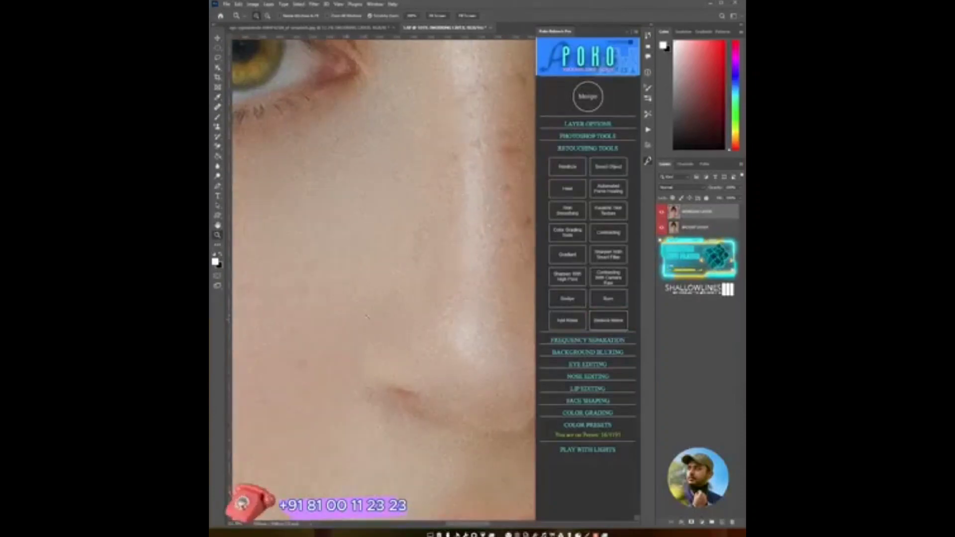
- Inspect the denoised nose and eye up close, then close the second portrait without saving
drag(418, 325, 378, 325)
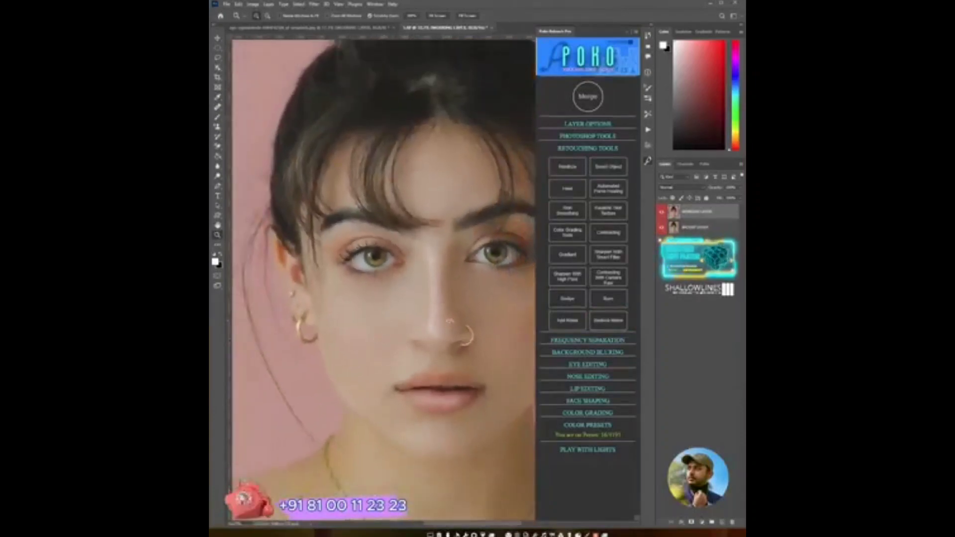
drag(454, 318, 494, 324)
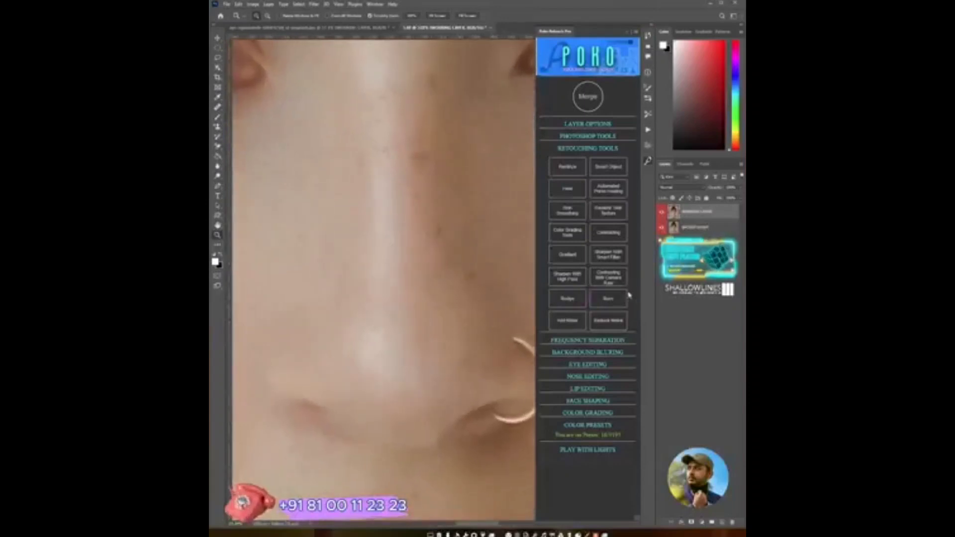
click(618, 328)
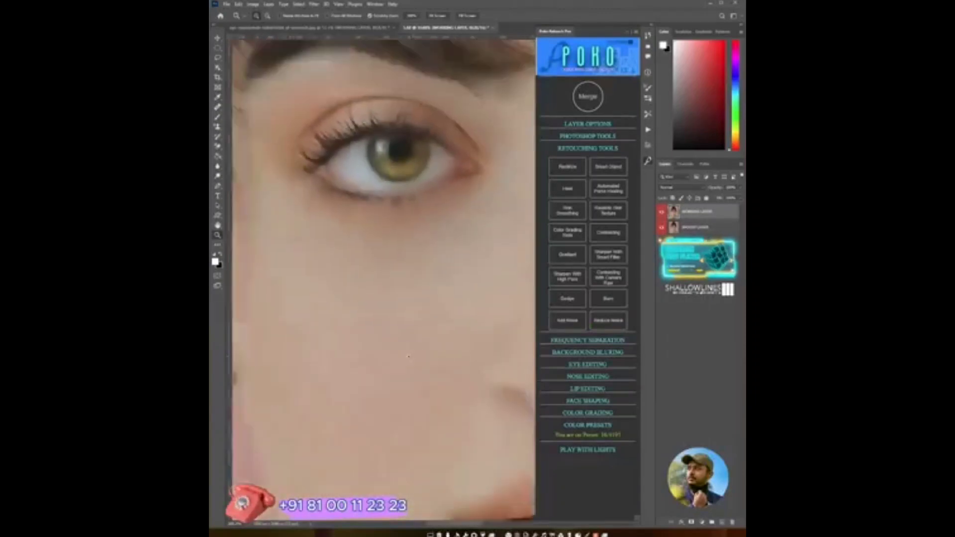
drag(470, 348, 450, 339)
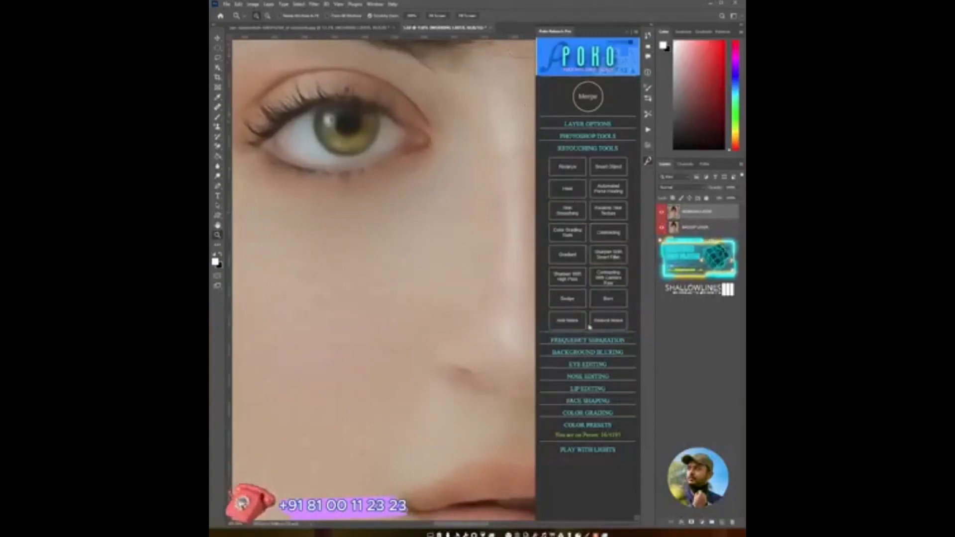
click(491, 28)
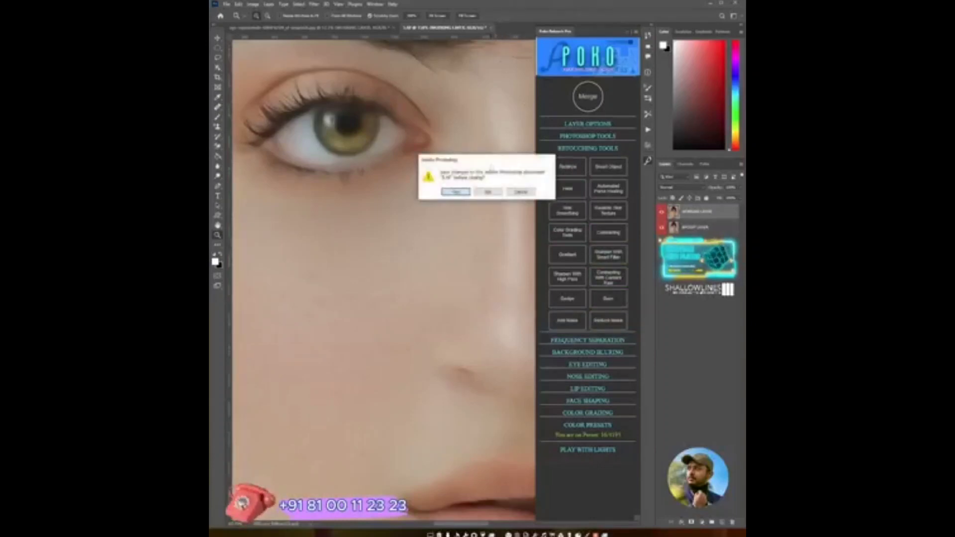
click(497, 193)
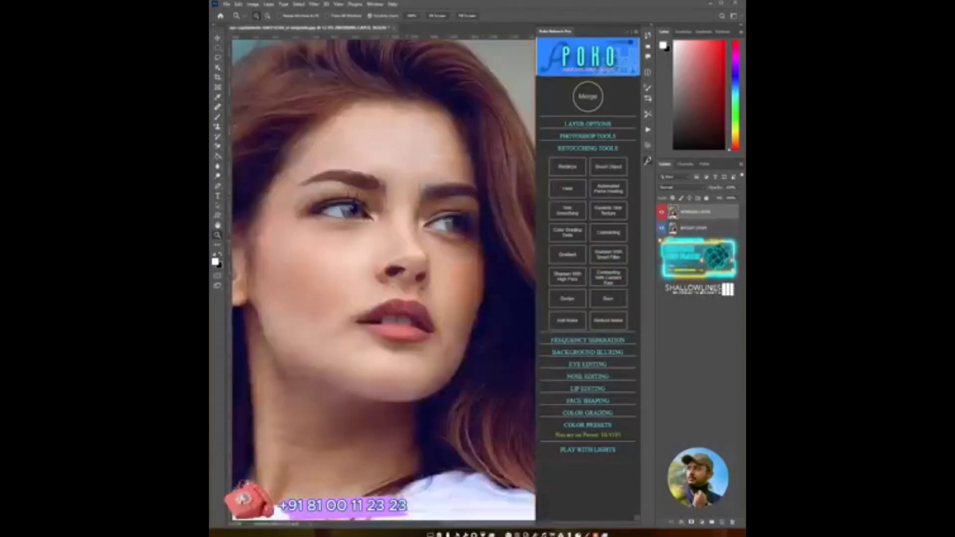
- Open the panel's Eye Editing section for the third portrait, collapsing the retouching tools
drag(464, 292, 438, 303)
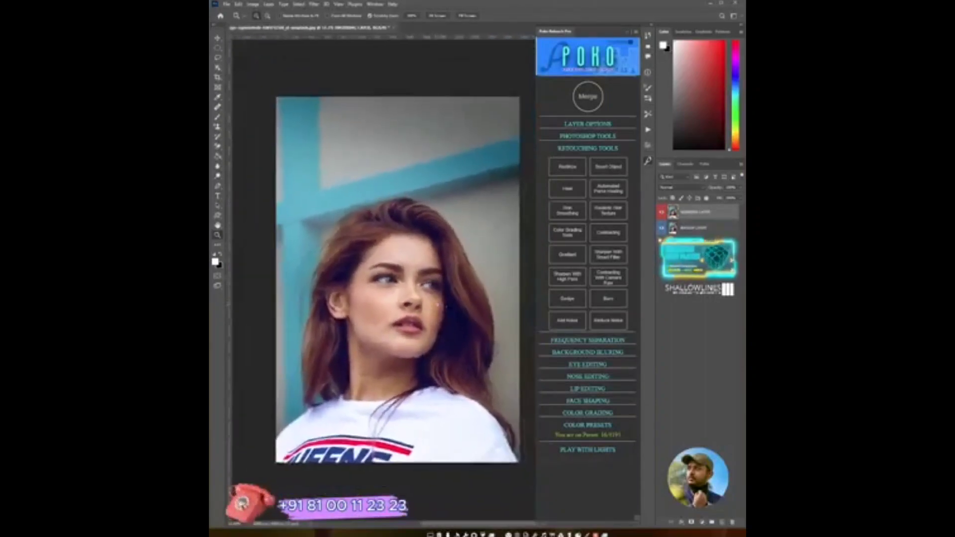
click(603, 150)
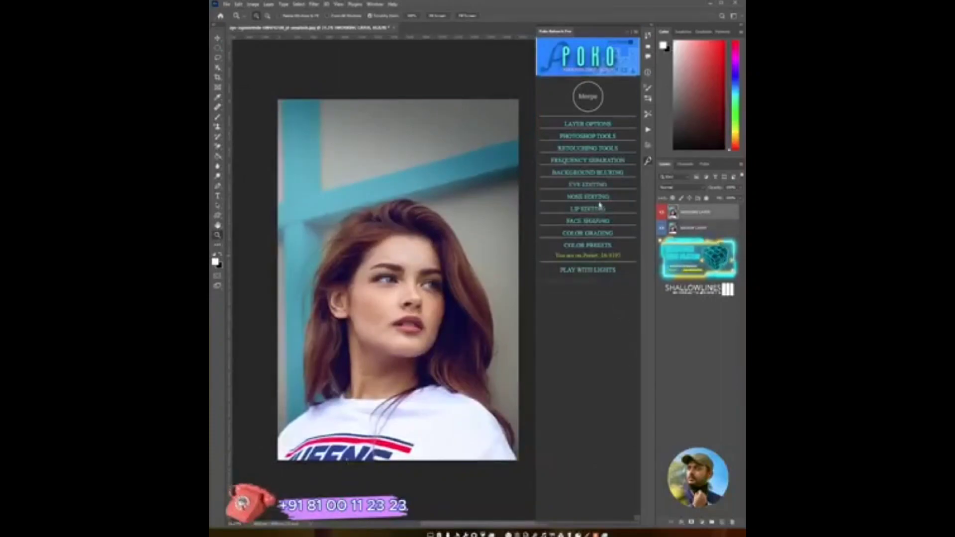
click(592, 185)
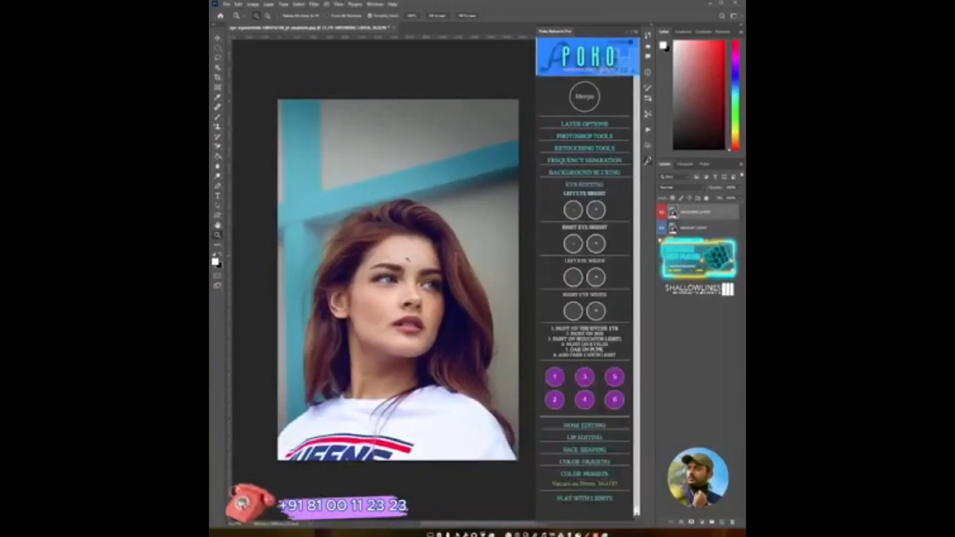
key(ctrl+plus)
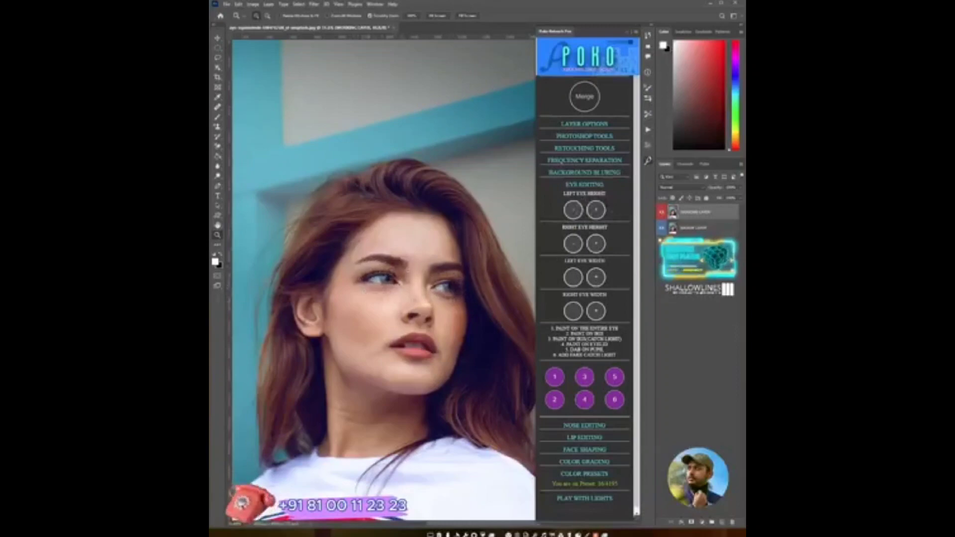
- Raise the right eye height twice and the left eye height once with the Eye Editing controls, comparing up close
click(596, 243)
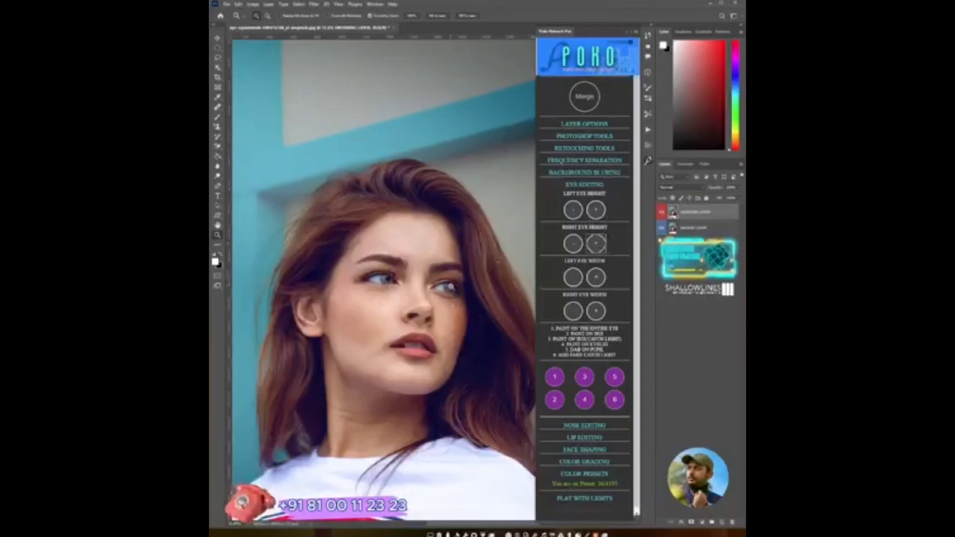
click(596, 209)
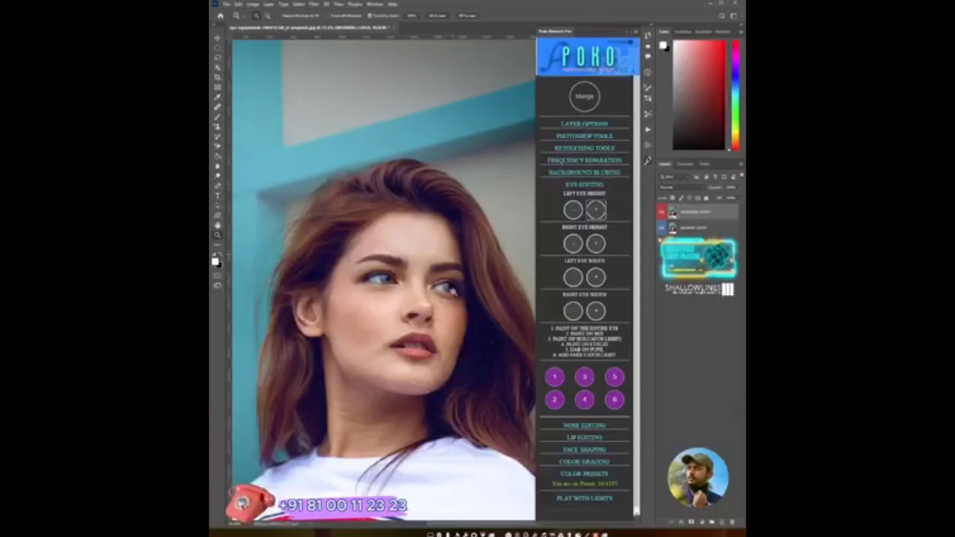
click(596, 243)
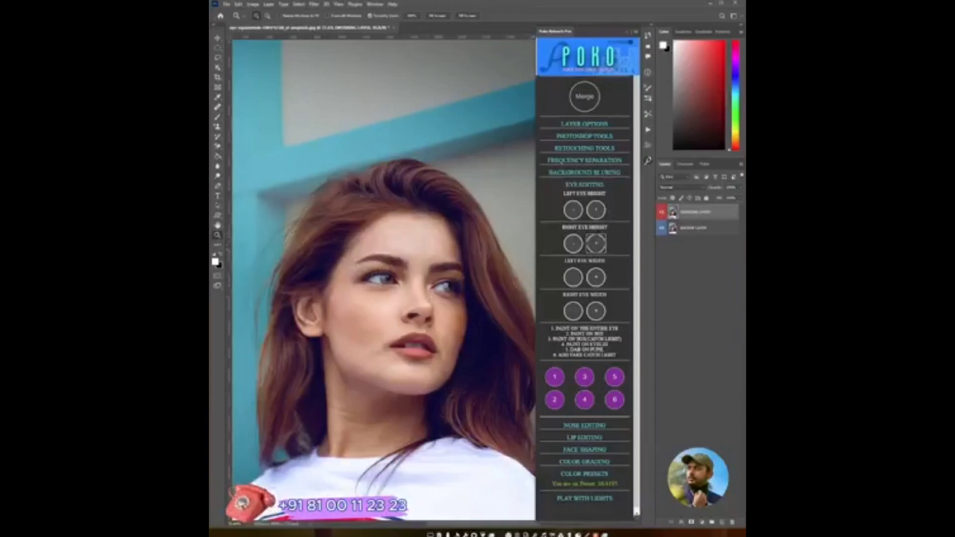
drag(446, 286, 468, 288)
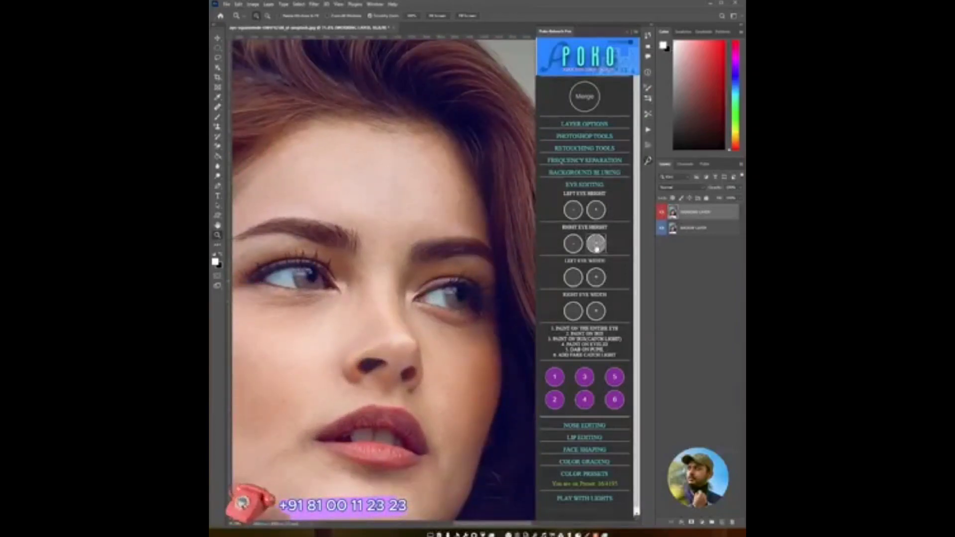
key(ctrl+0)
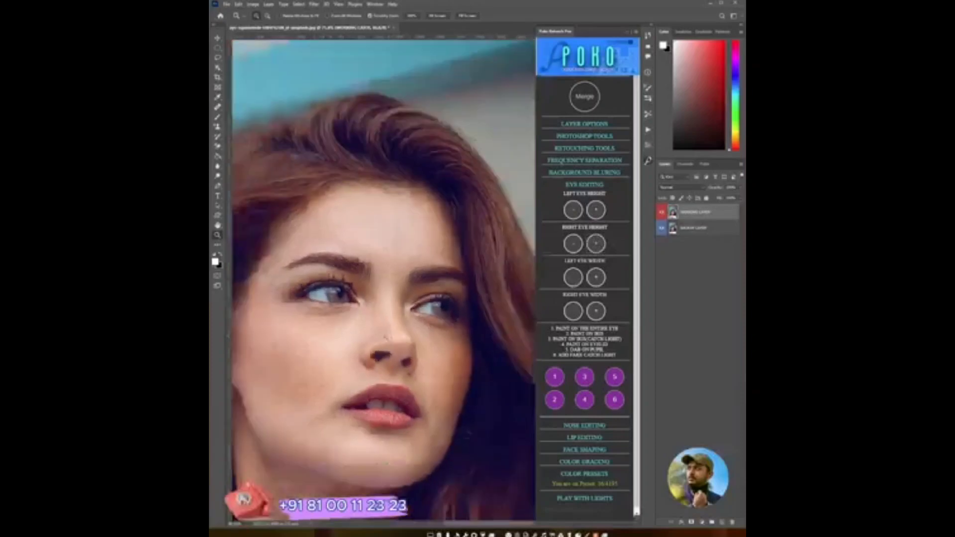
drag(407, 342, 400, 342)
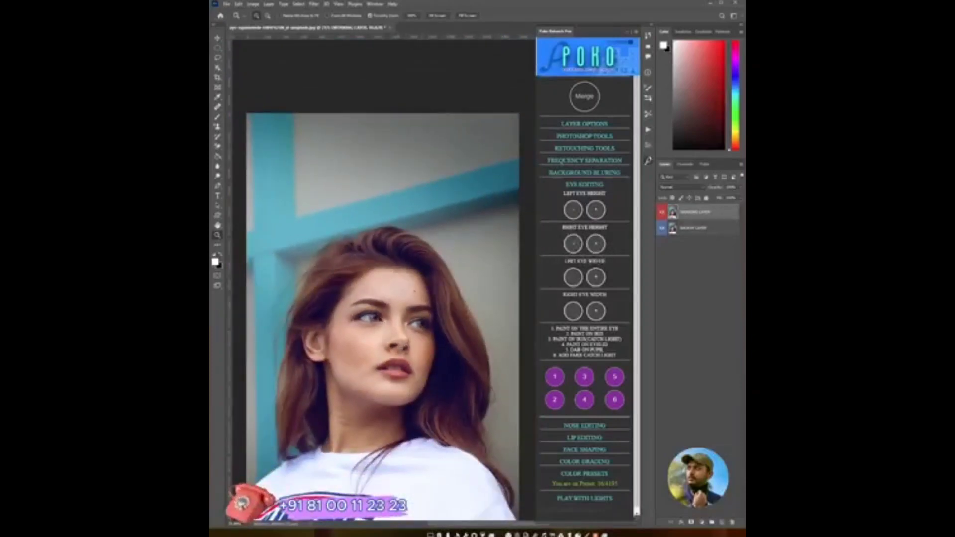
drag(377, 316, 484, 325)
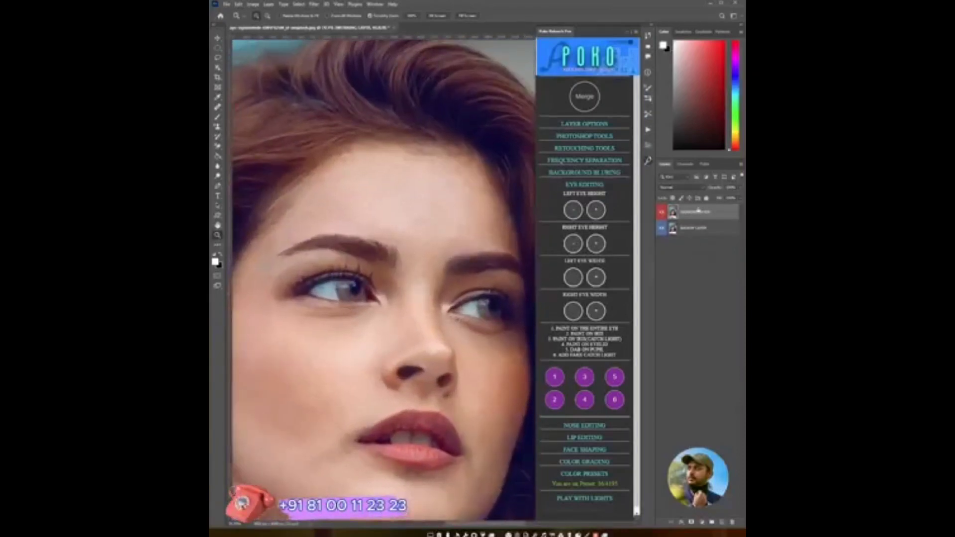
- Add the 'Paint on the entire eye' layer from Eye Editing and brush its mask over both eyes
shift+click(696, 228)
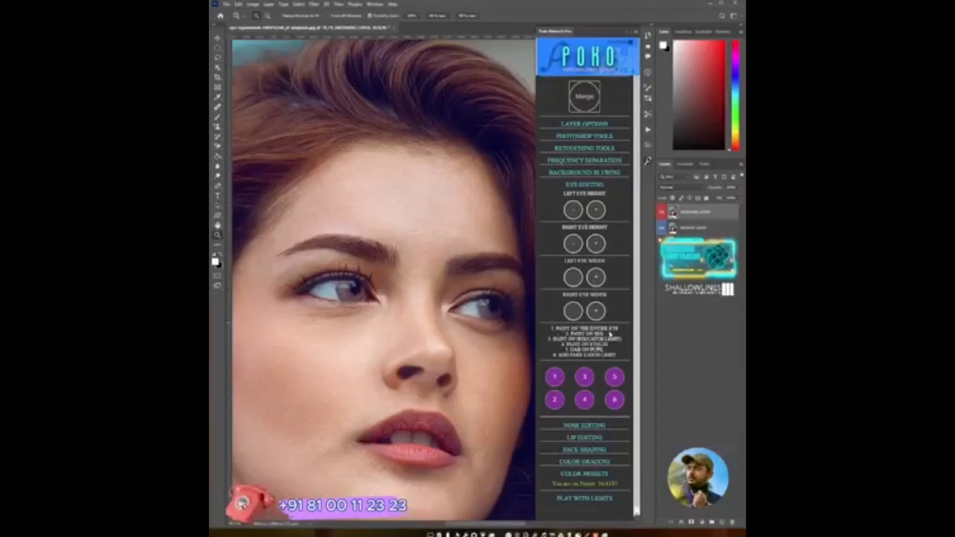
click(555, 377)
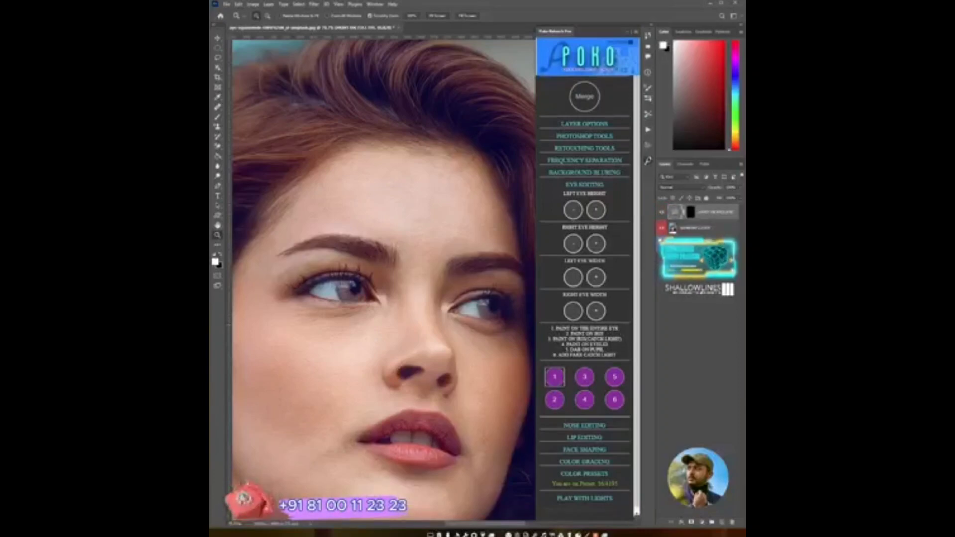
click(690, 212)
key(b)
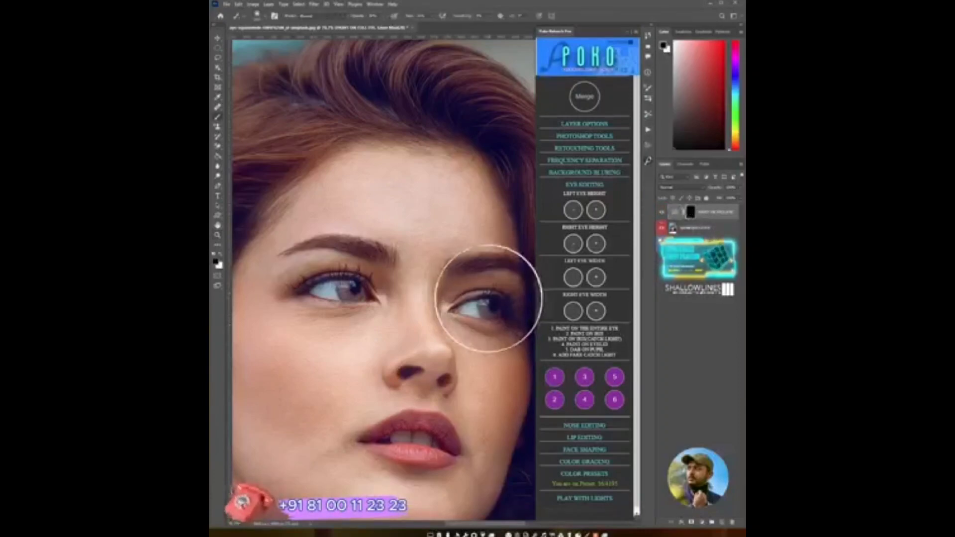
mouse_move(483, 300)
alt+mouse_down()
mouse_move(430, 304)
mouse_move(437, 294)
alt+mouse_up()
key(x)
mouse_move(494, 315)
mouse_down()
mouse_move(466, 307)
mouse_move(499, 313)
mouse_up()
mouse_move(351, 286)
mouse_down()
mouse_move(336, 290)
mouse_move(361, 291)
mouse_move(342, 289)
mouse_up()
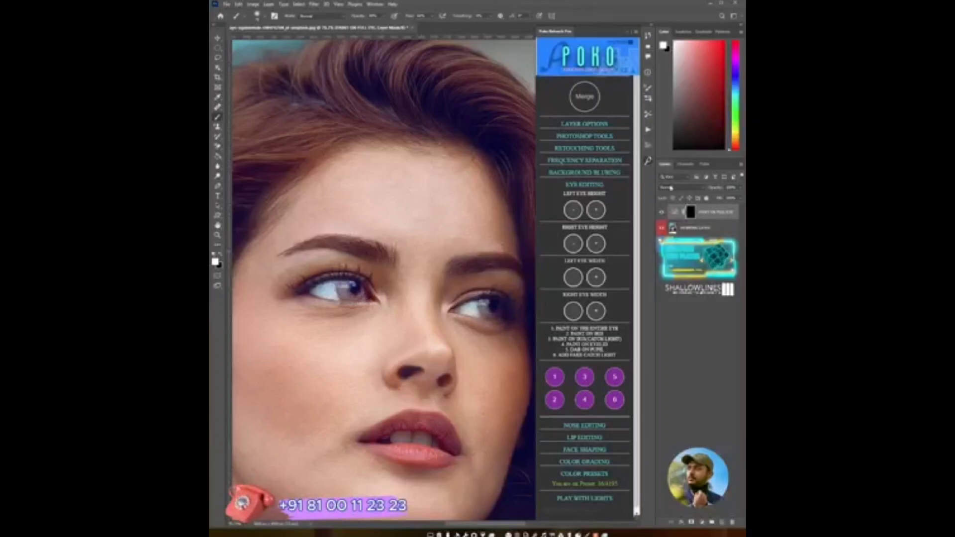
- Toggle the eye layer's visibility to compare the result, then adjust the brush options
click(662, 213)
click(663, 213)
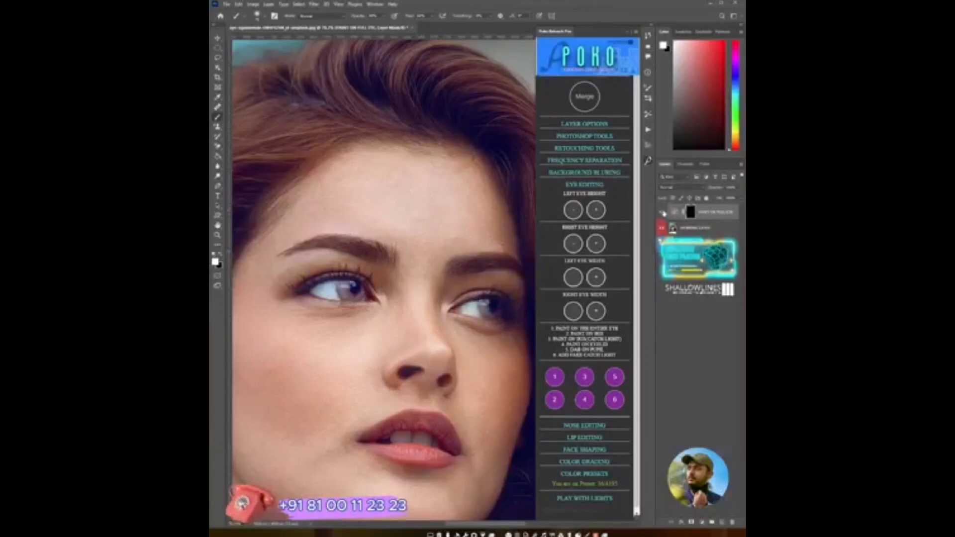
click(662, 212)
click(662, 212)
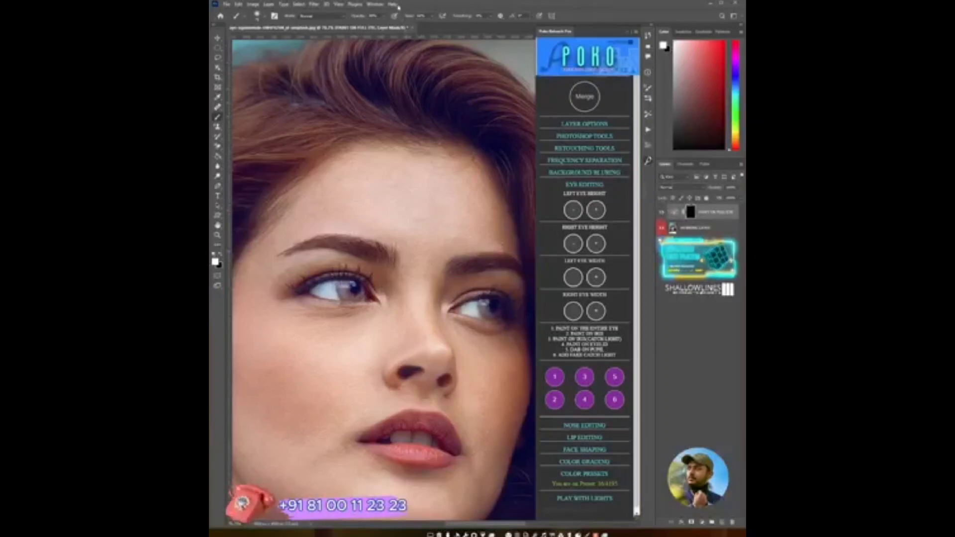
drag(382, 25, 427, 25)
click(433, 17)
- Add the 'Dab on pupil' layer, select its mask, set up the brush and toggle the layer to compare
click(611, 376)
click(689, 214)
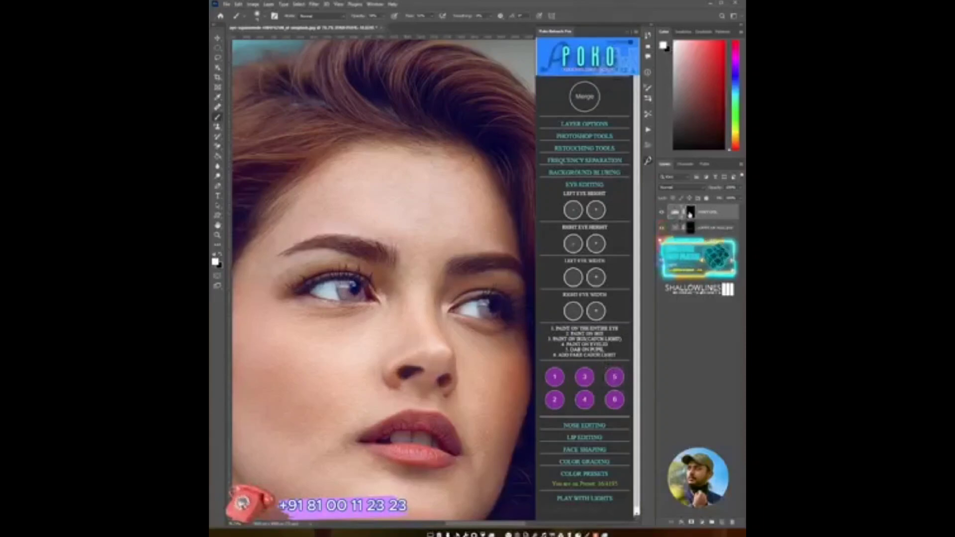
alt+right_click(355, 285)
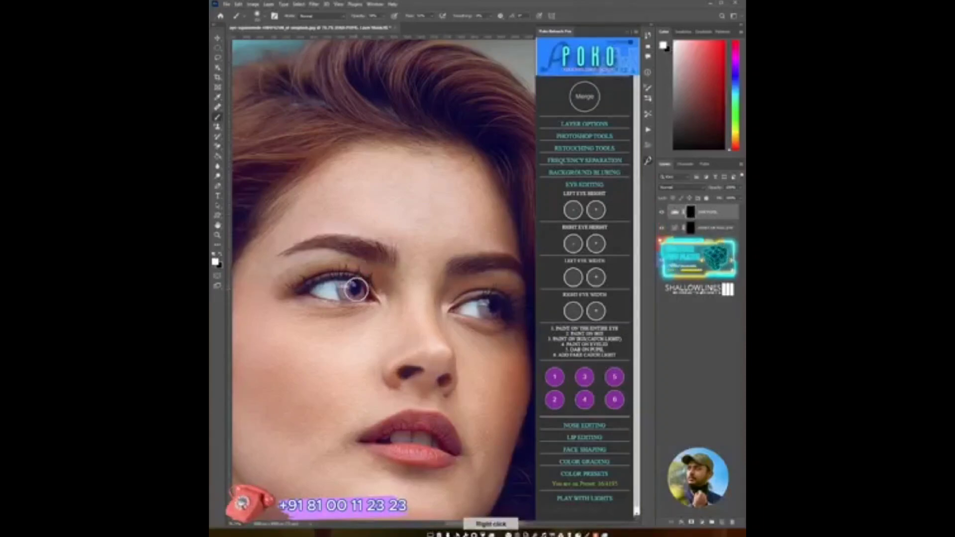
alt+right_click(354, 286)
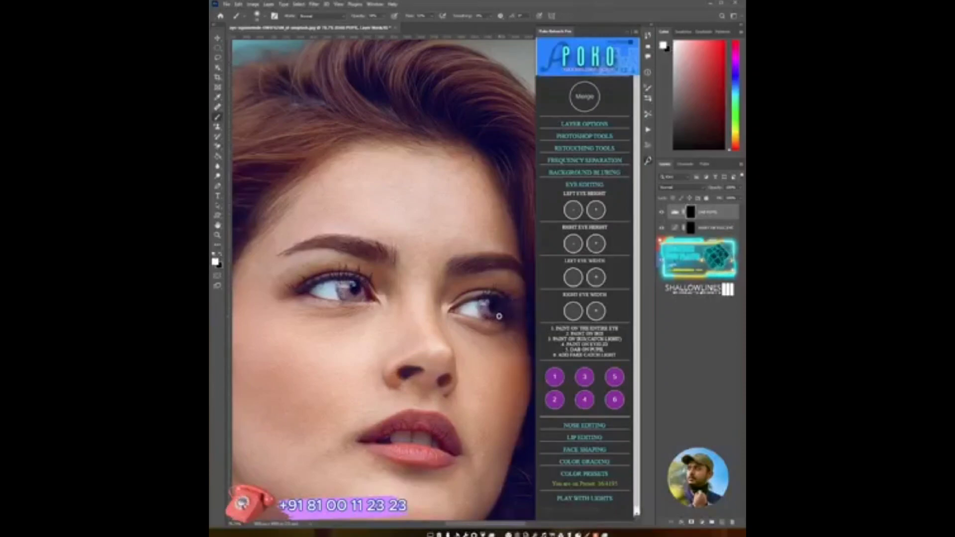
key(x)
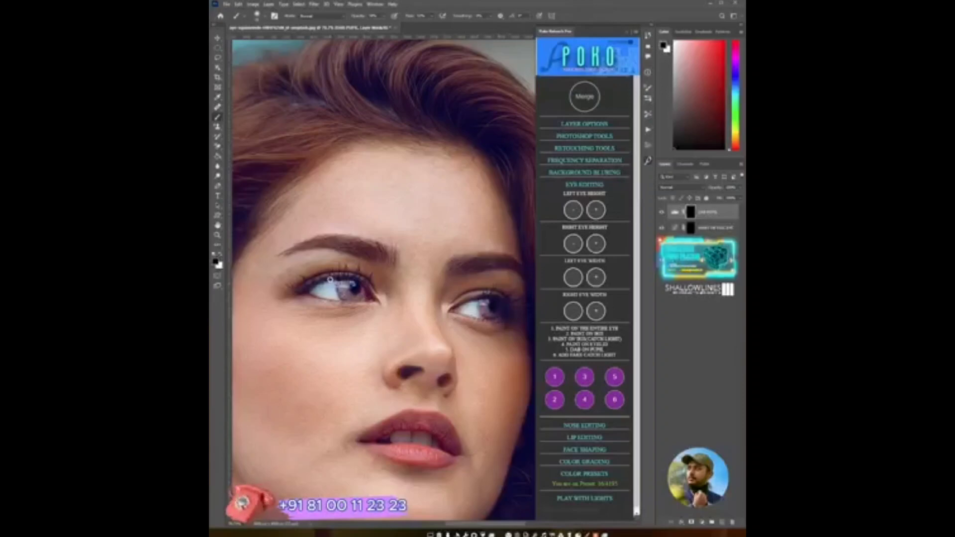
key(x)
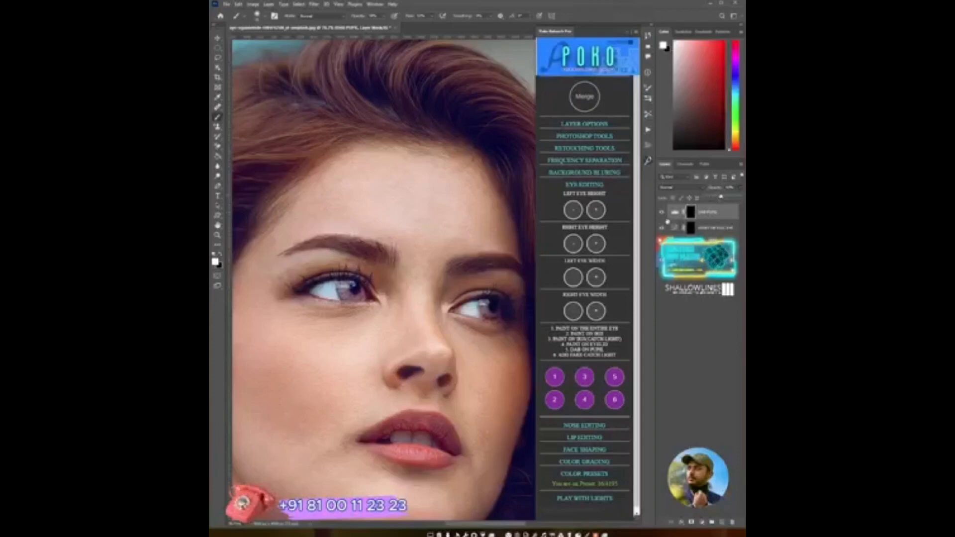
click(662, 214)
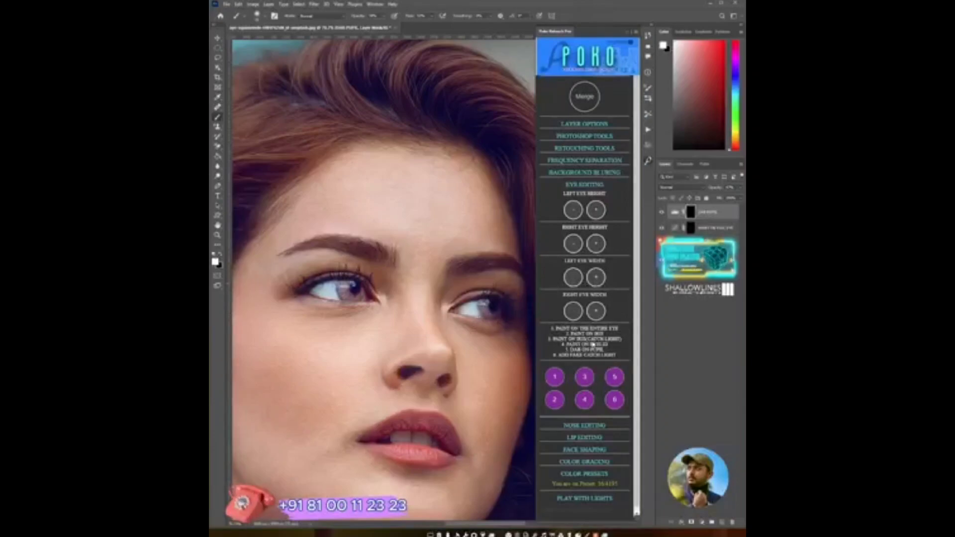
- Add the 'Paint on iris (catch light)' layer, select its mask, and paint catch lights on both irises
click(584, 377)
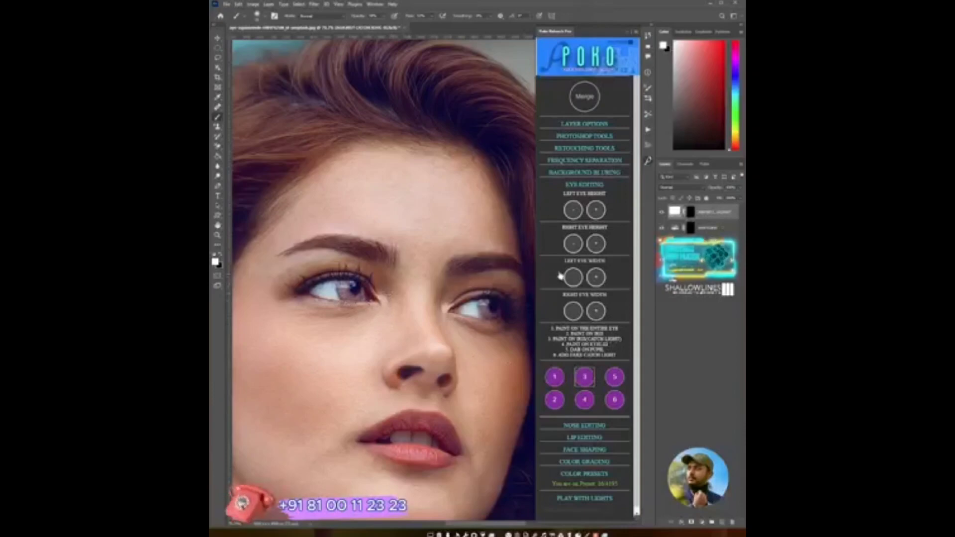
click(690, 213)
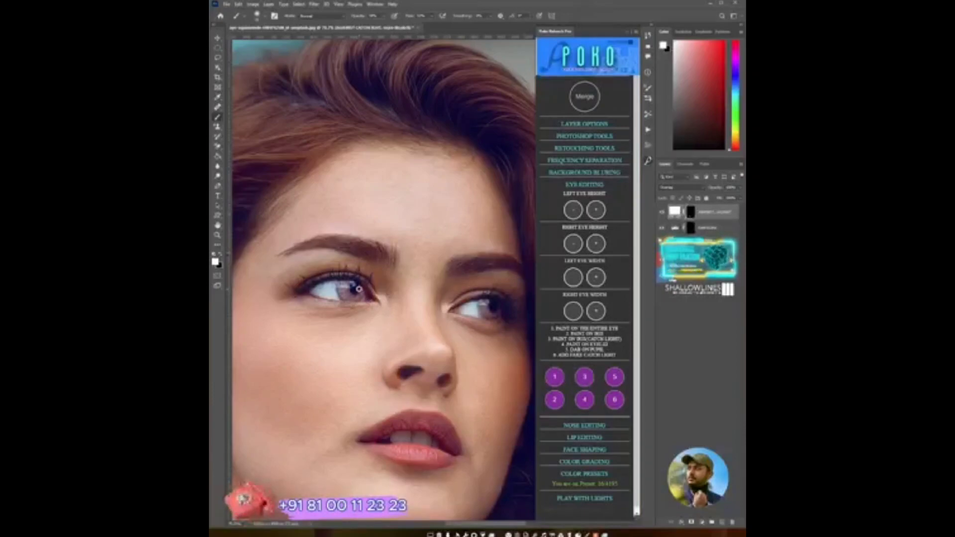
alt+right_click(353, 291)
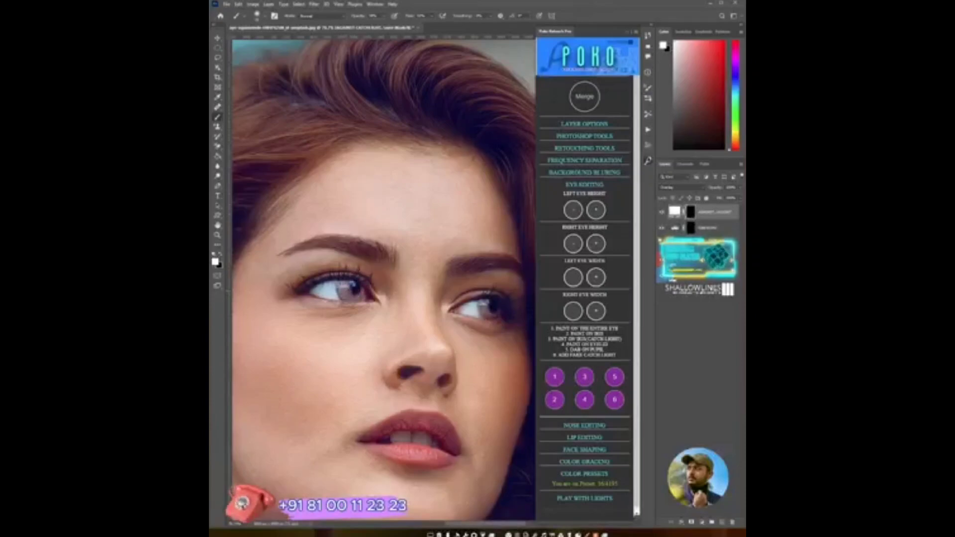
drag(344, 287, 347, 295)
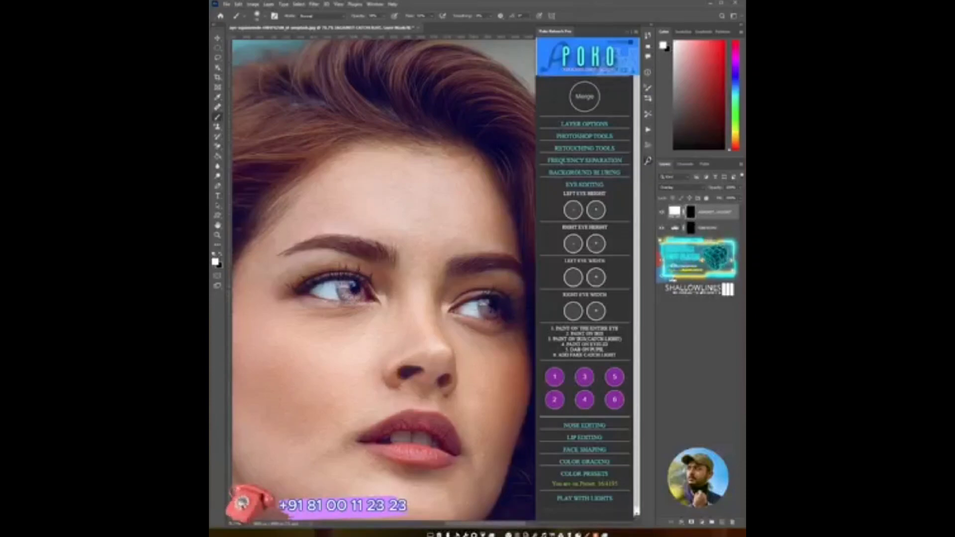
drag(492, 310, 490, 314)
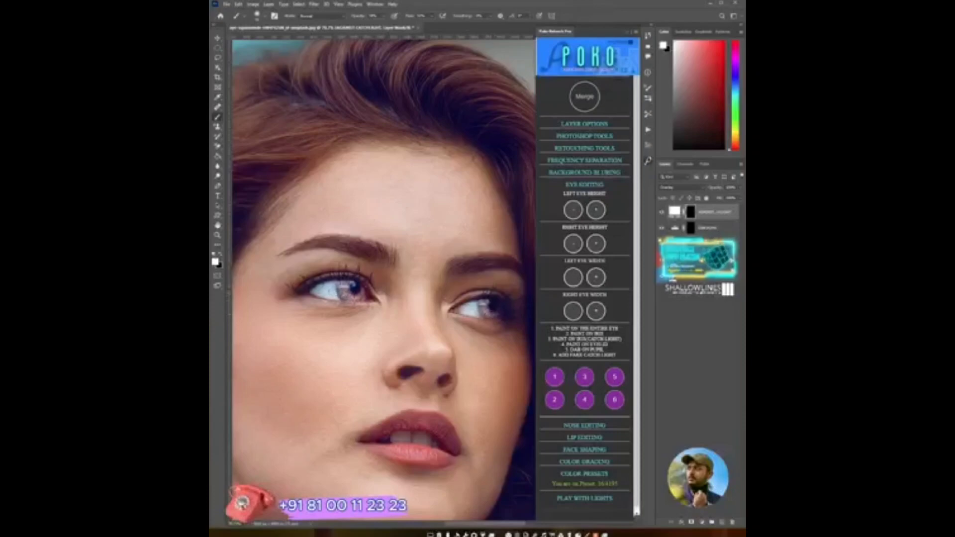
key(x)
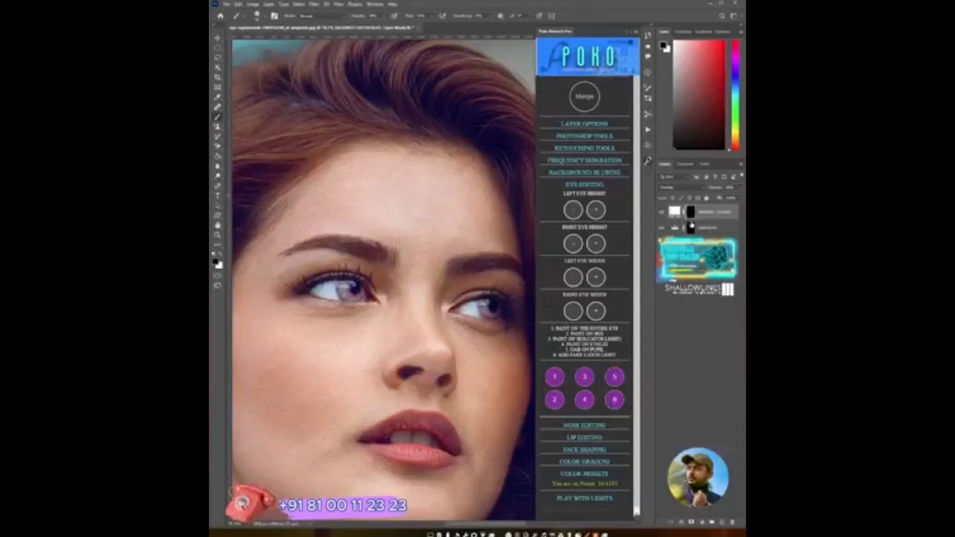
- Add the 'Add fake catch light' layer and place a fake catch light dab on each eye
click(614, 400)
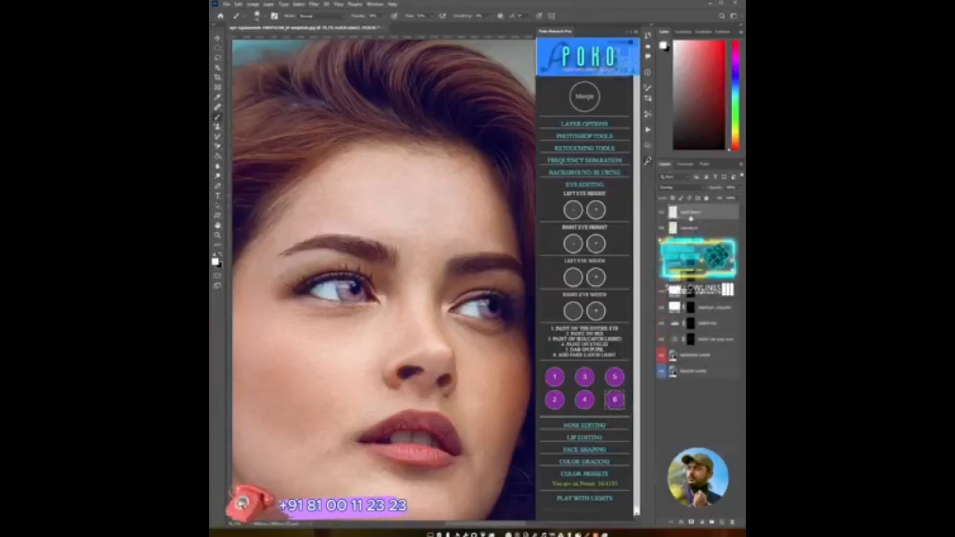
right_click(351, 293)
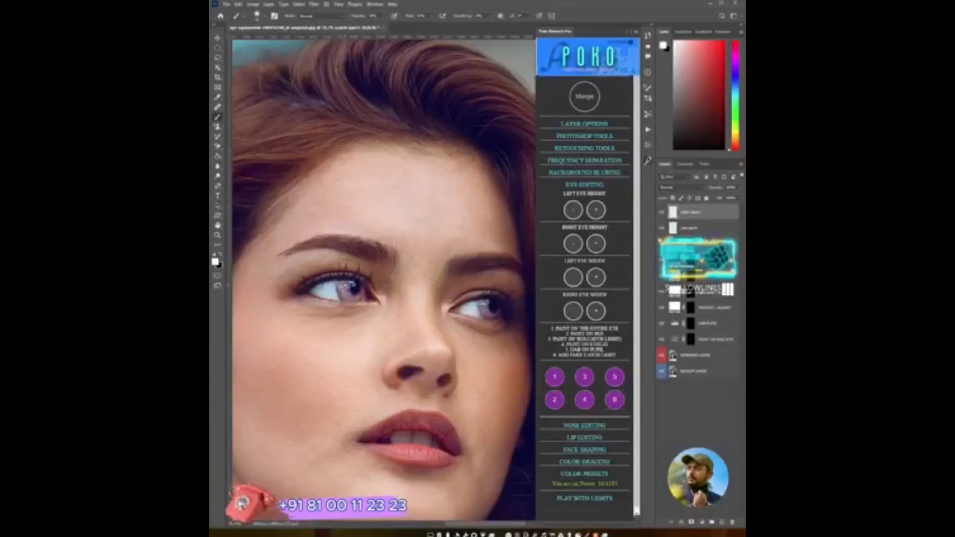
click(344, 286)
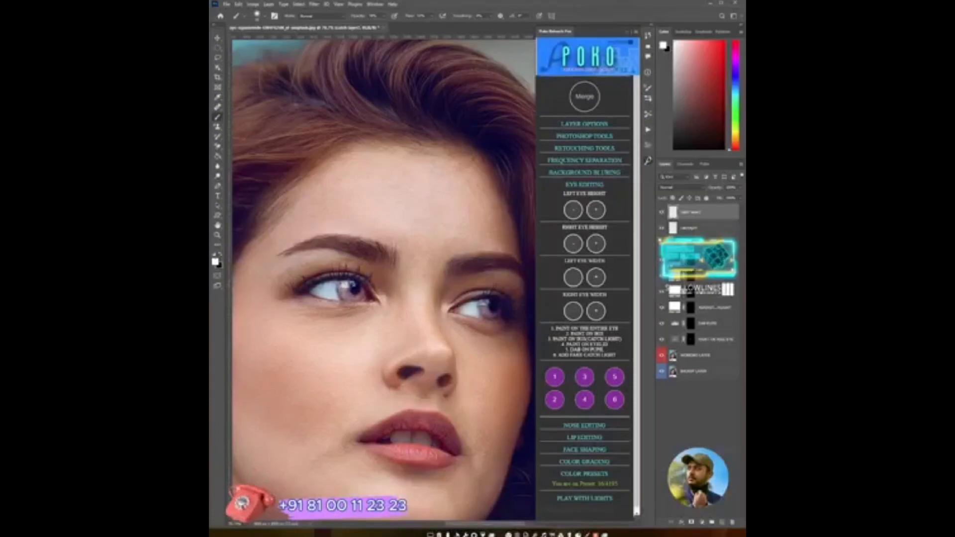
click(484, 304)
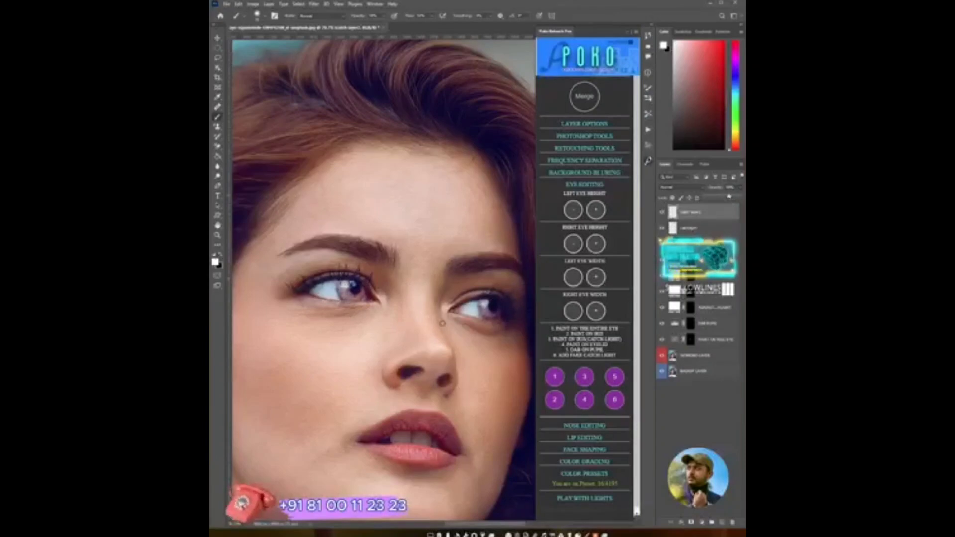
- Fit the whole photo on screen and toggle the working layer's visibility to compare before and after
key(z)
key(ctrl+0)
drag(431, 338, 397, 333)
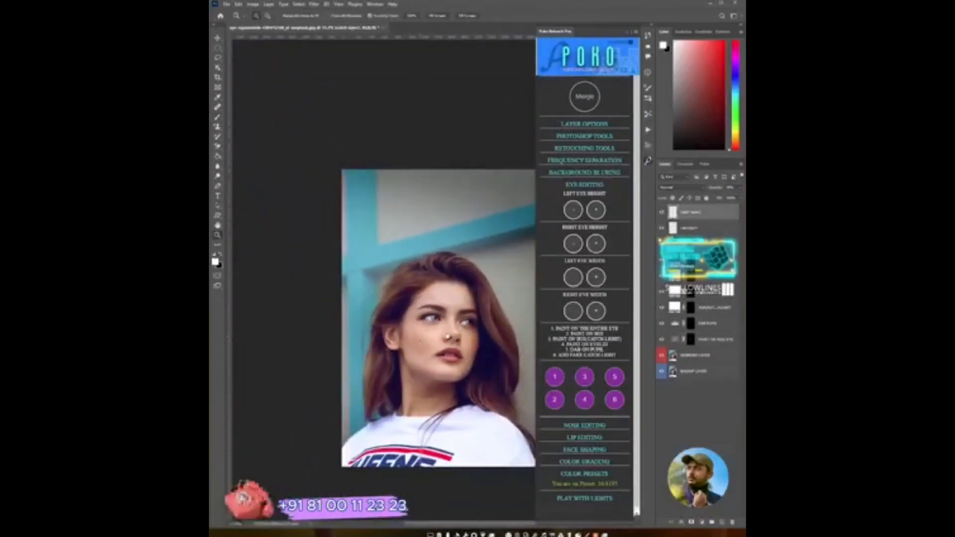
drag(463, 332, 440, 324)
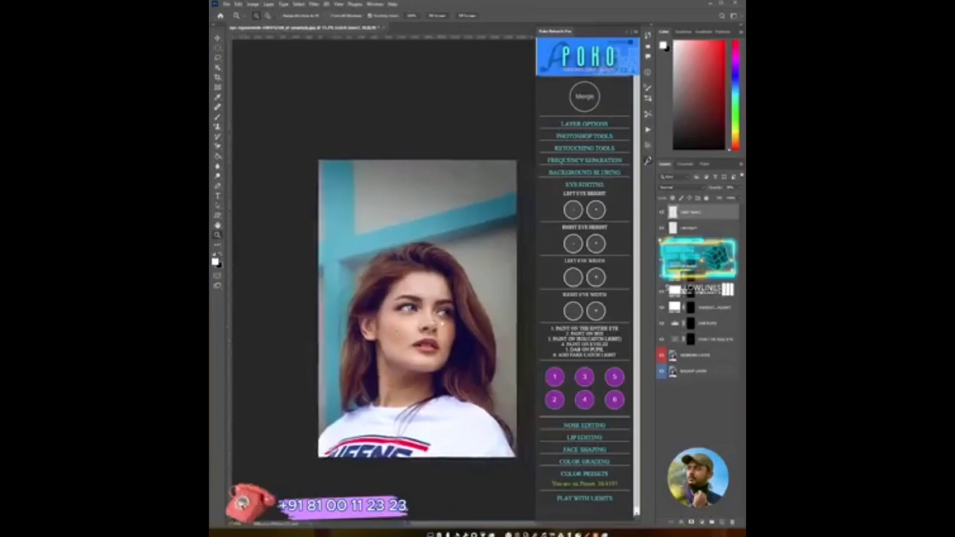
alt+click(662, 356)
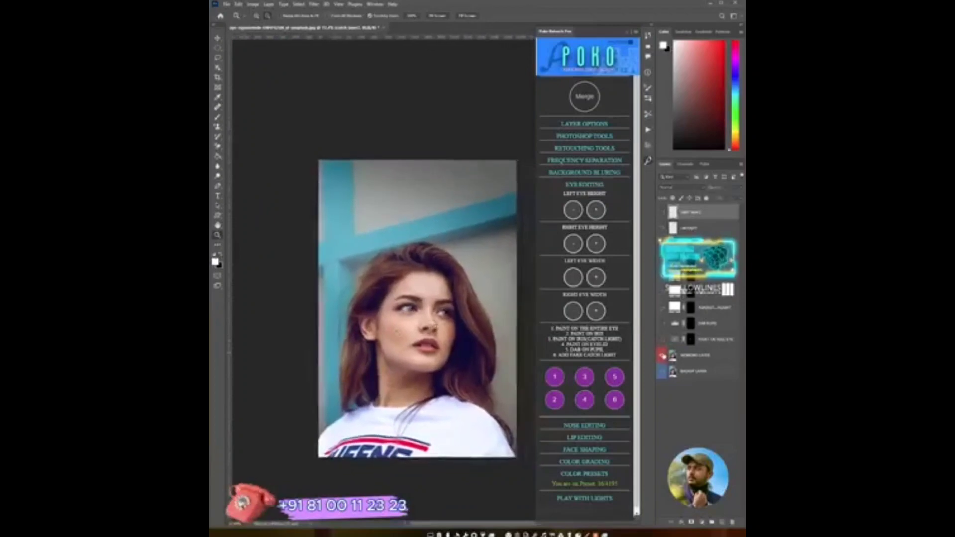
alt+click(661, 355)
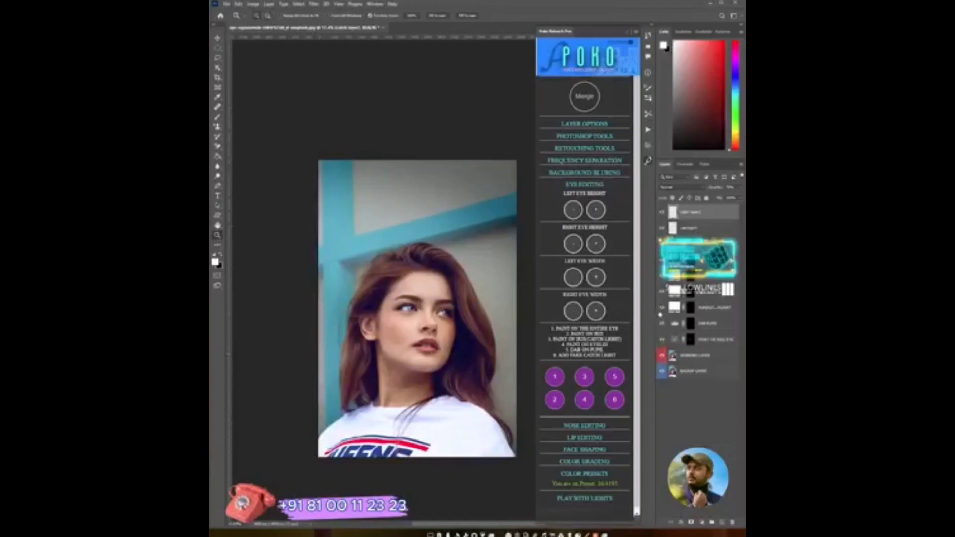
- Merge the eye editing layers and open the Nose Editing section of the panel
click(584, 102)
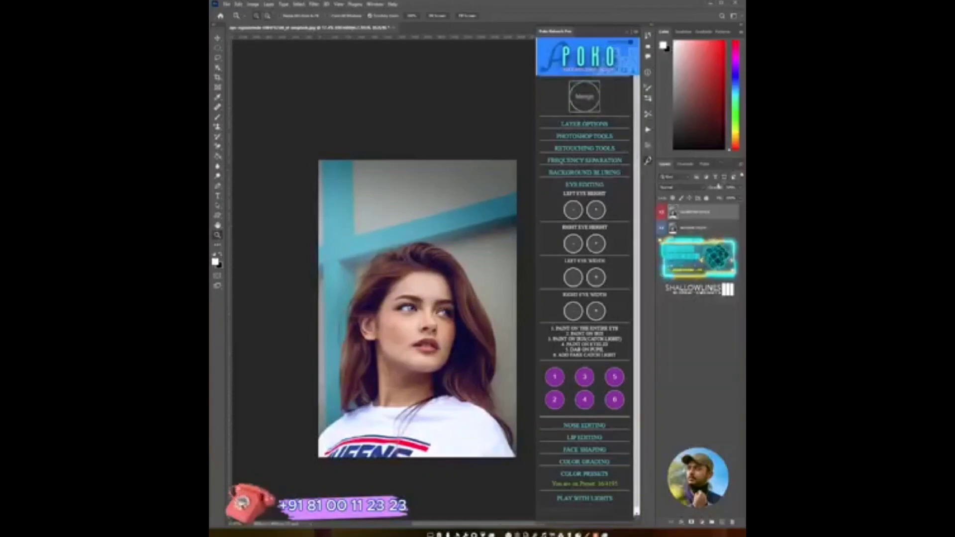
click(585, 185)
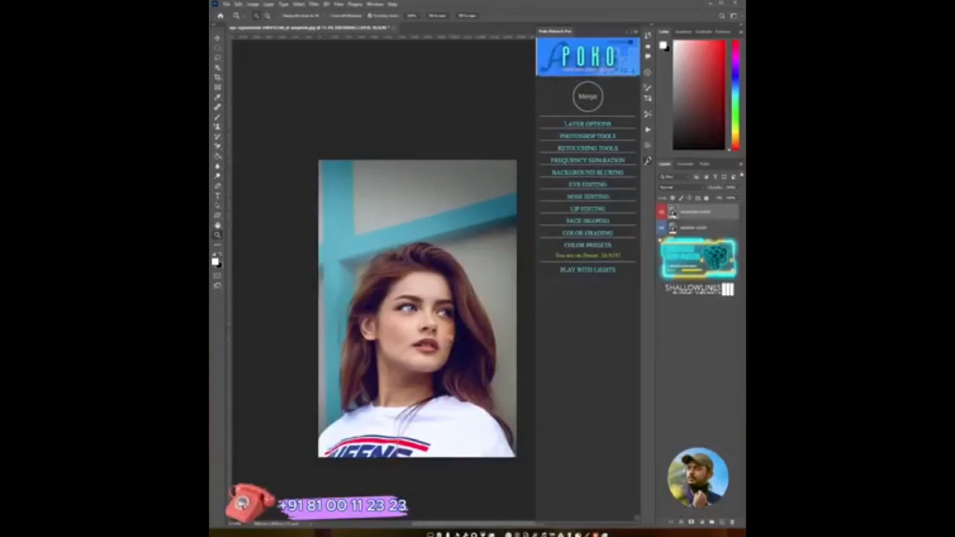
click(588, 197)
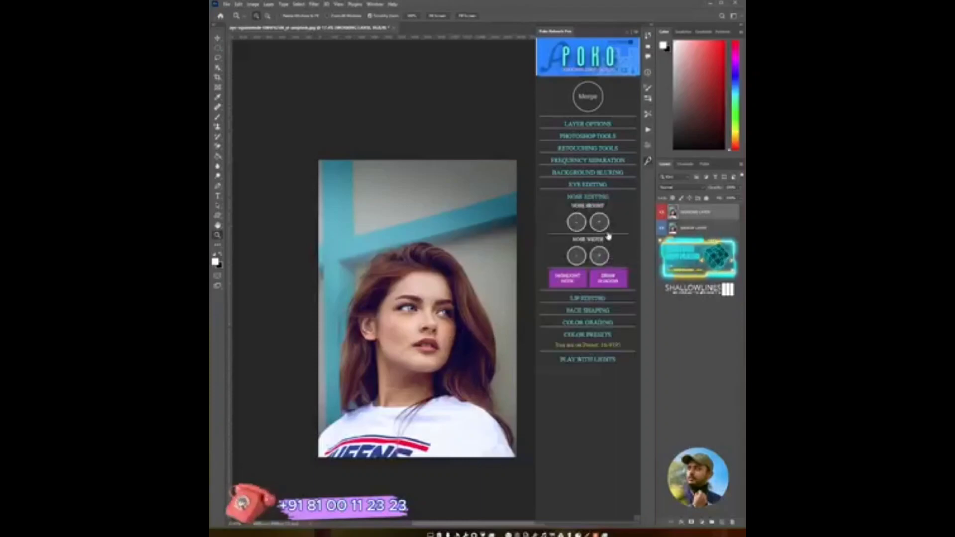
- Add the Highlight Nose layer, paint a highlight along the nose bridge, and merge it
click(436, 329)
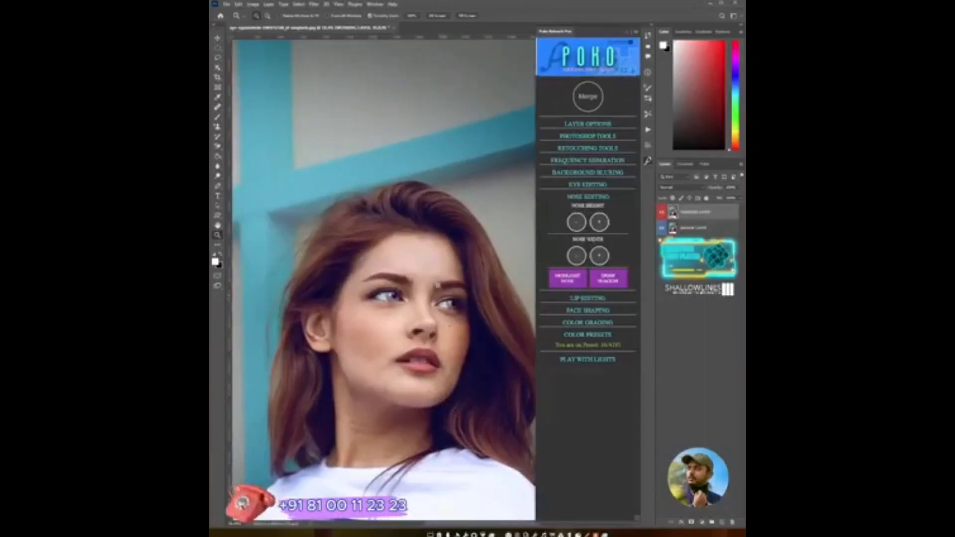
click(564, 282)
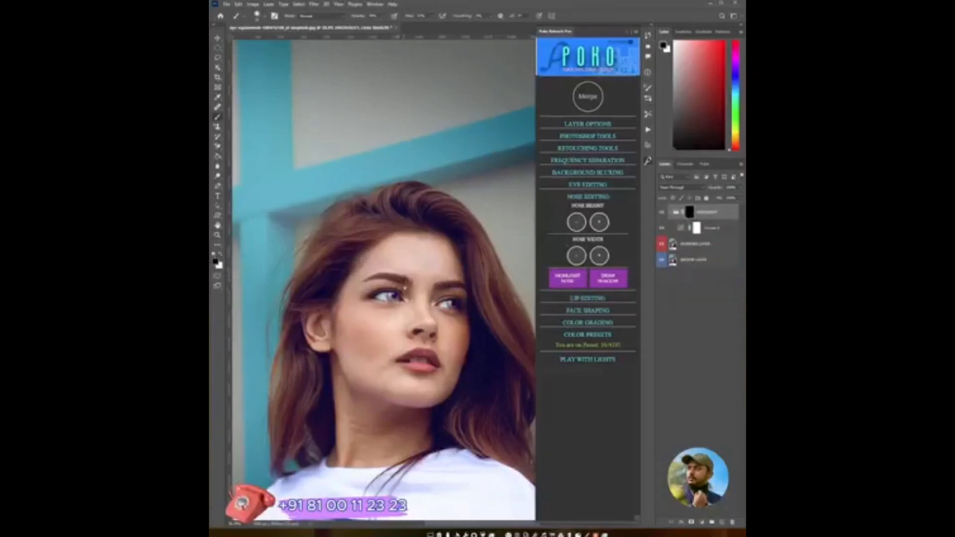
alt+right_click(420, 298)
key(x)
drag(429, 319, 423, 289)
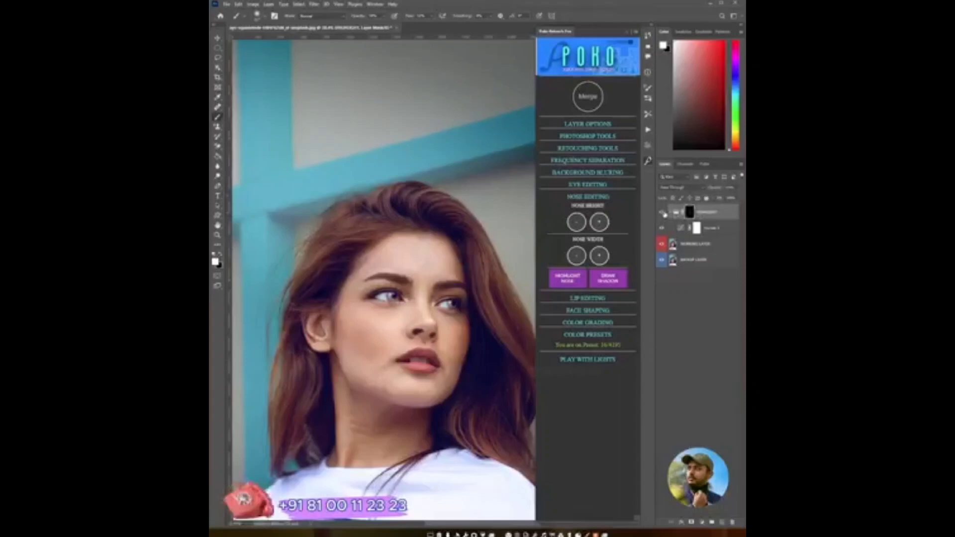
click(588, 96)
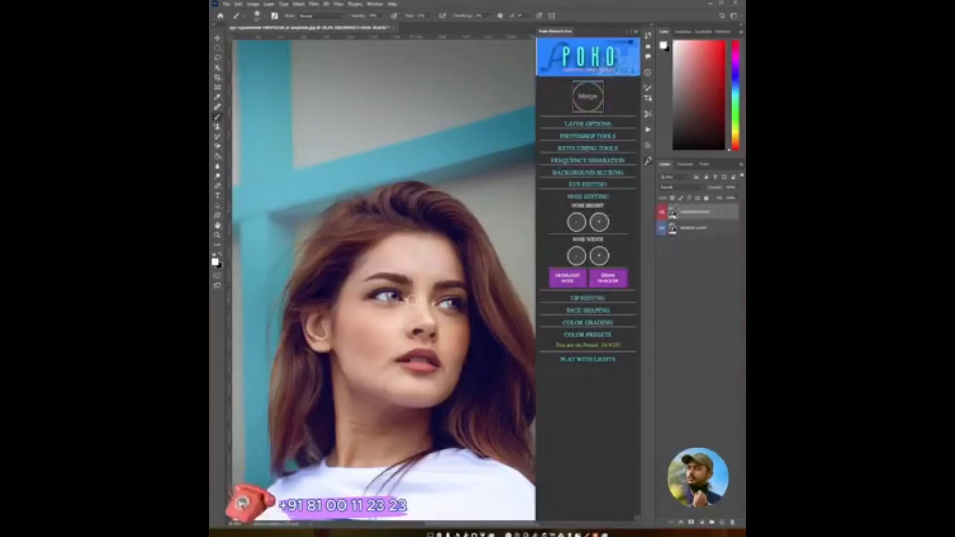
- Add the nose Draw Shadow layer, paint shadow beside the nose, compare with the layer toggled, and merge it
click(612, 280)
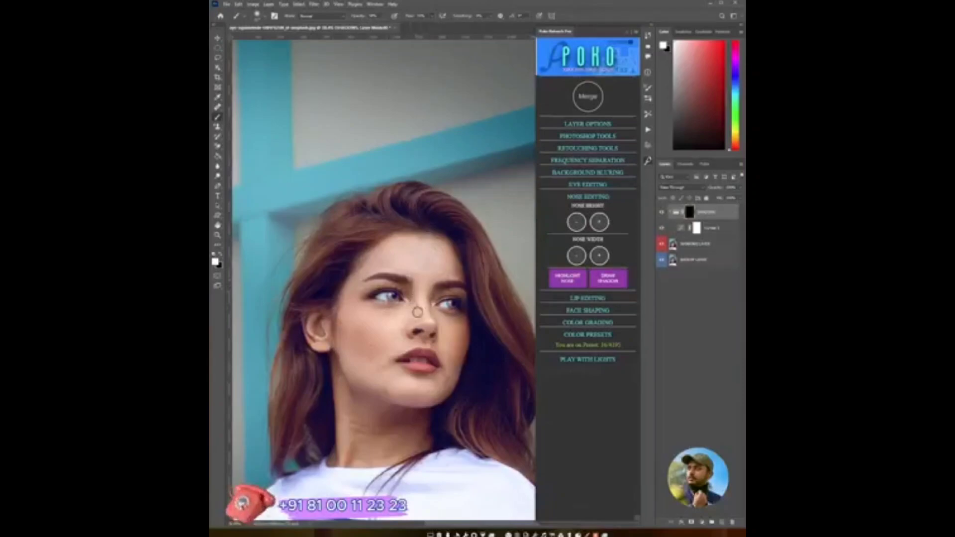
mouse_move(417, 307)
mouse_down()
mouse_move(411, 319)
mouse_move(415, 292)
mouse_move(425, 314)
mouse_move(417, 291)
mouse_up()
click(662, 212)
click(662, 212)
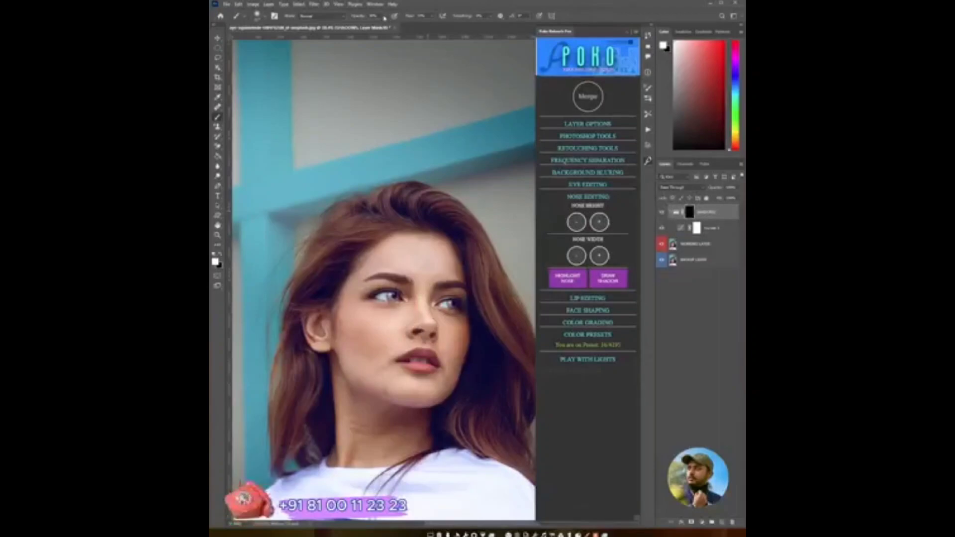
drag(415, 300, 411, 305)
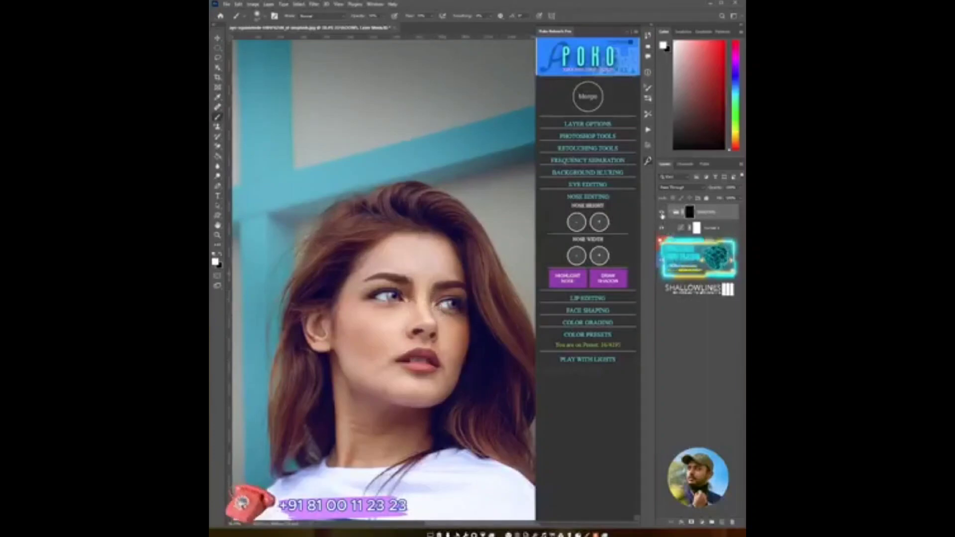
click(662, 215)
click(662, 215)
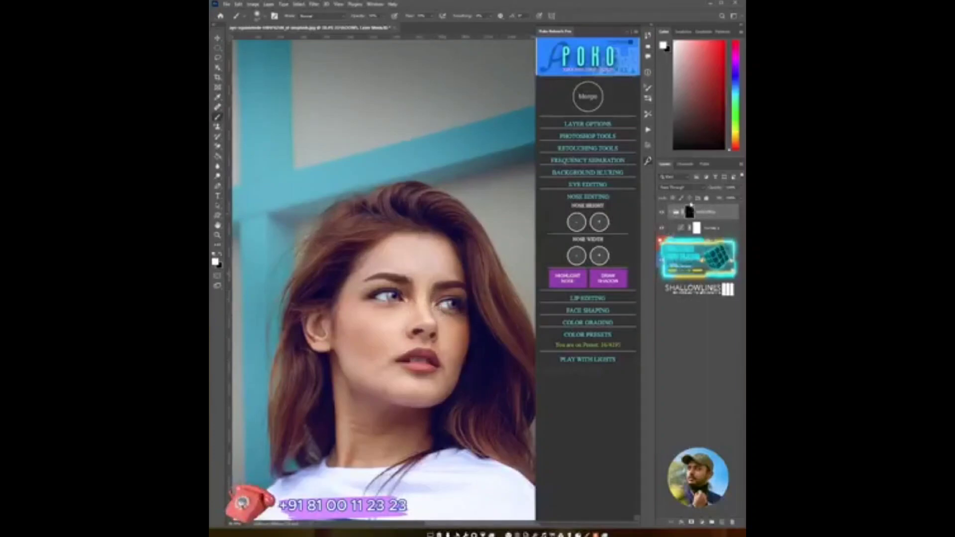
click(582, 107)
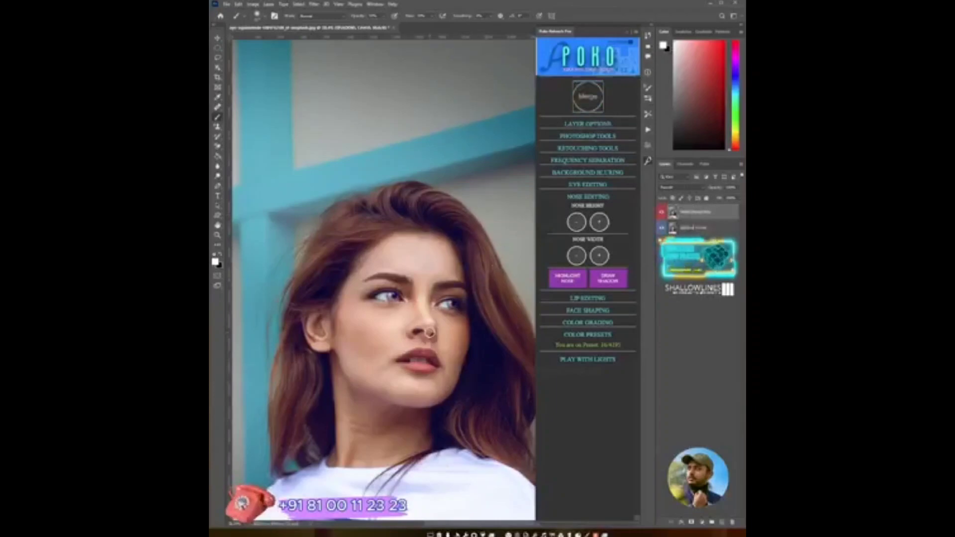
- Open Lip Editing and increase the upper lip balance once and decrease the lip width once
key(z)
click(428, 359)
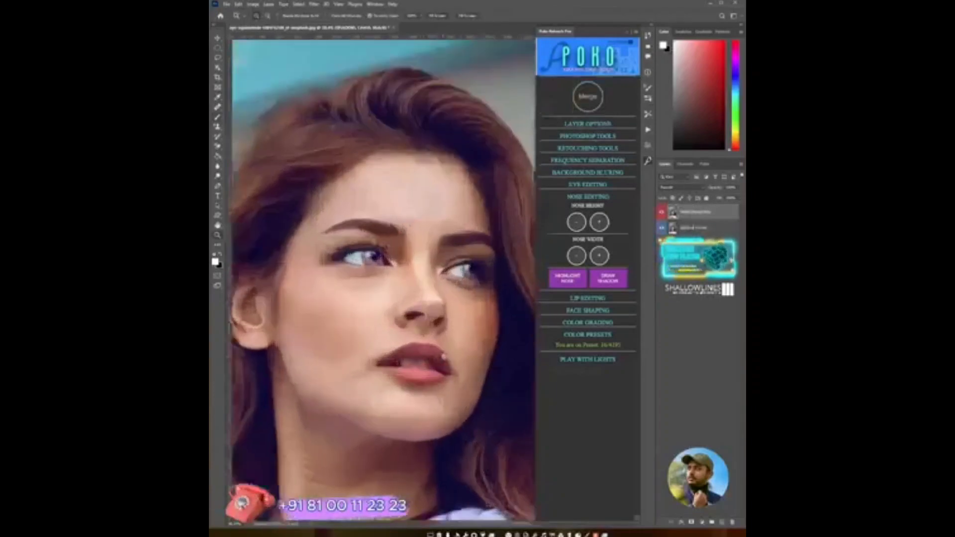
click(443, 357)
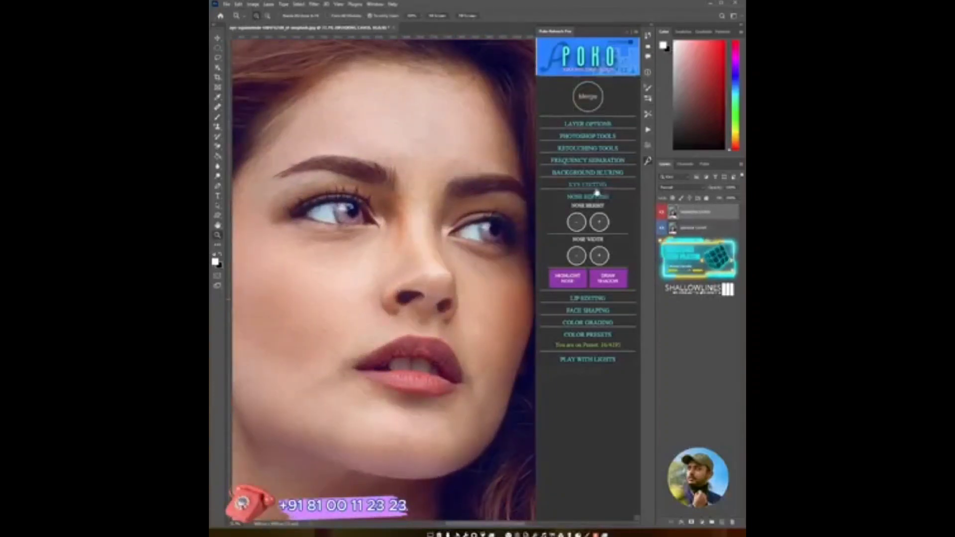
click(594, 196)
click(597, 209)
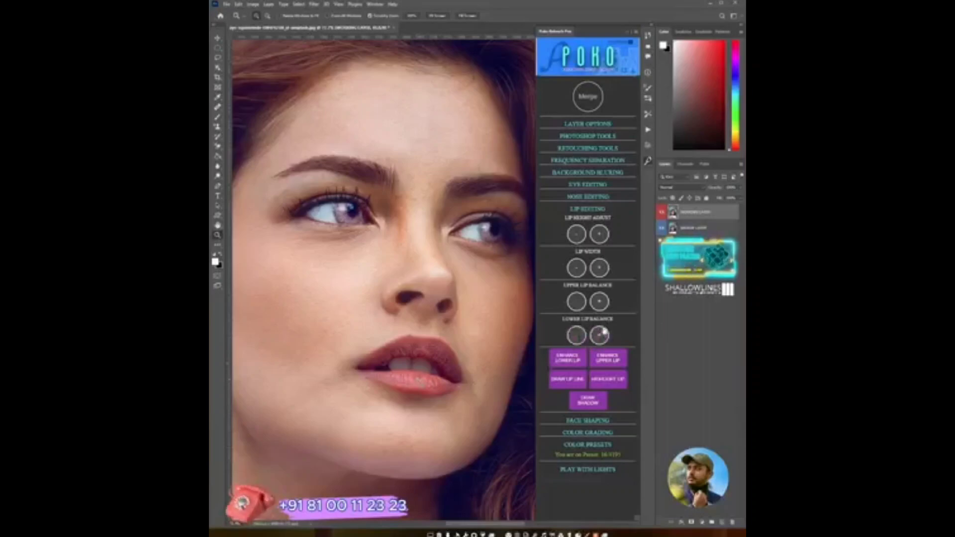
click(600, 301)
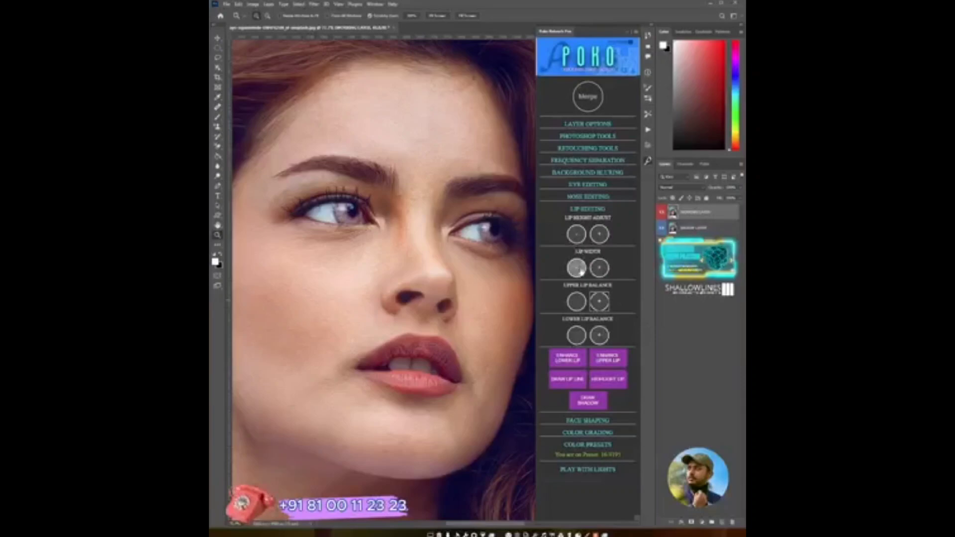
click(577, 269)
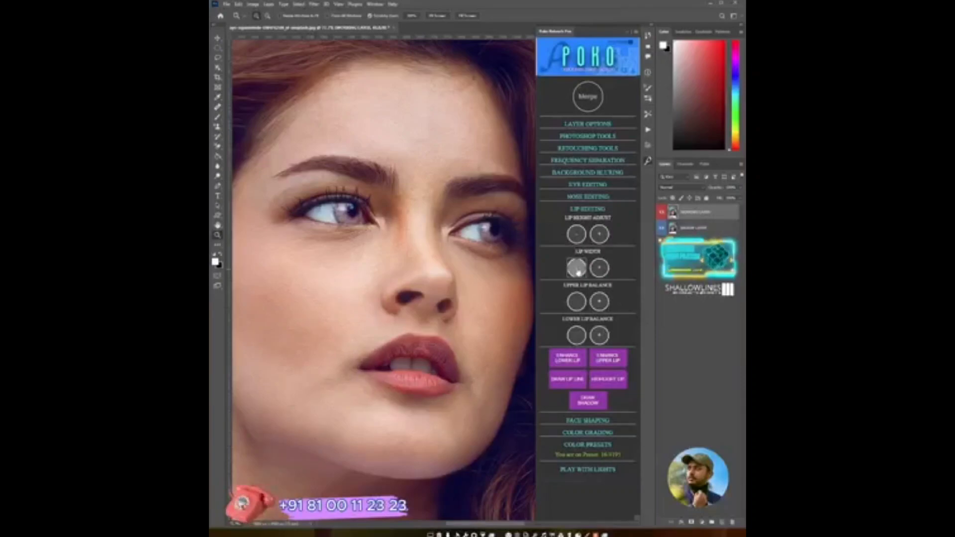
- Merge the lip edits and increase the lower lip balance once
click(588, 96)
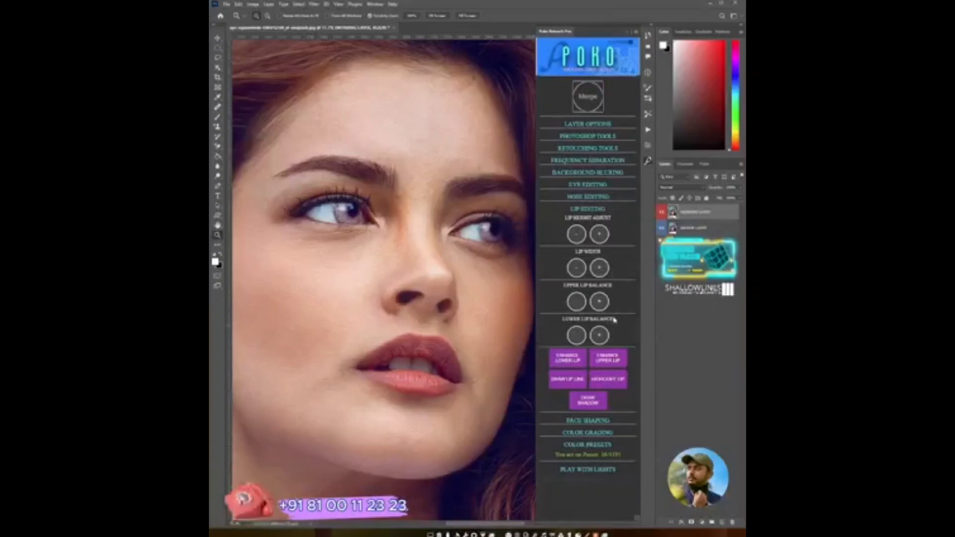
click(599, 335)
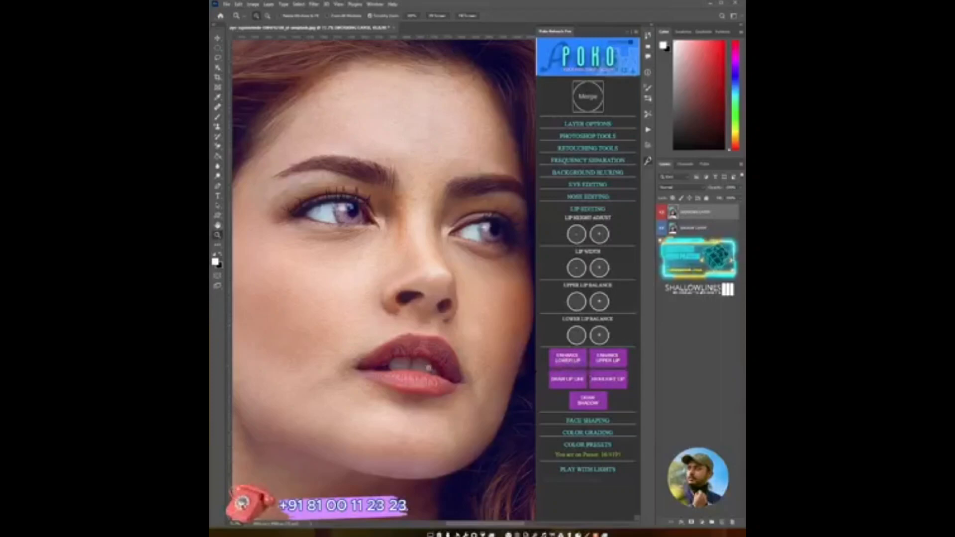
- Select the lower lip with the Lasso, apply Enhance Lower Lip, and sample a color from the lower lip
mouse_move(430, 371)
mouse_down()
mouse_move(469, 367)
mouse_move(448, 372)
mouse_up()
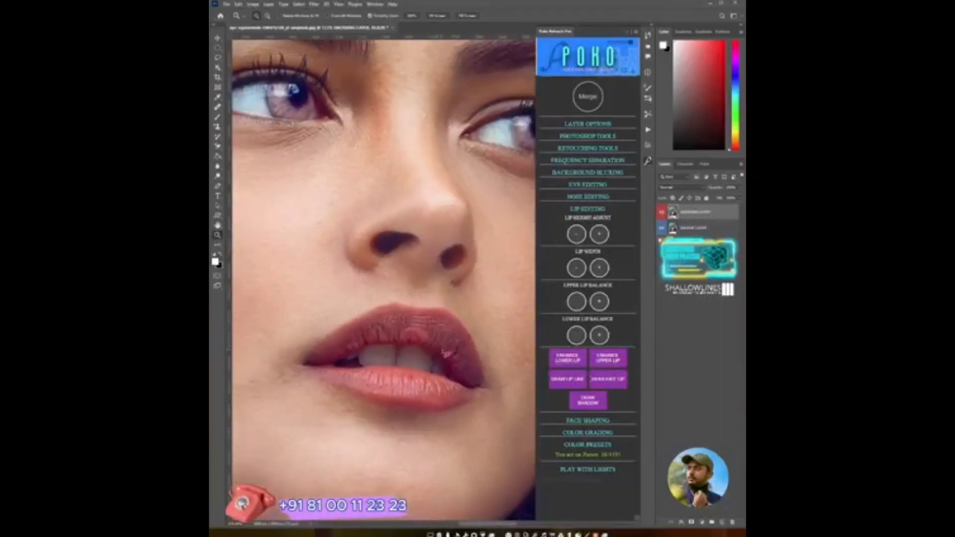
key(l)
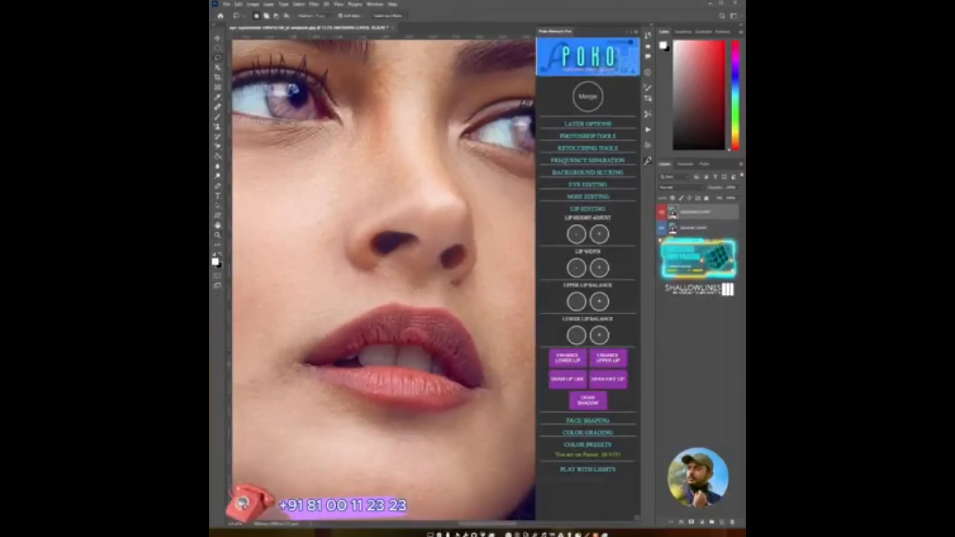
drag(325, 366, 380, 362)
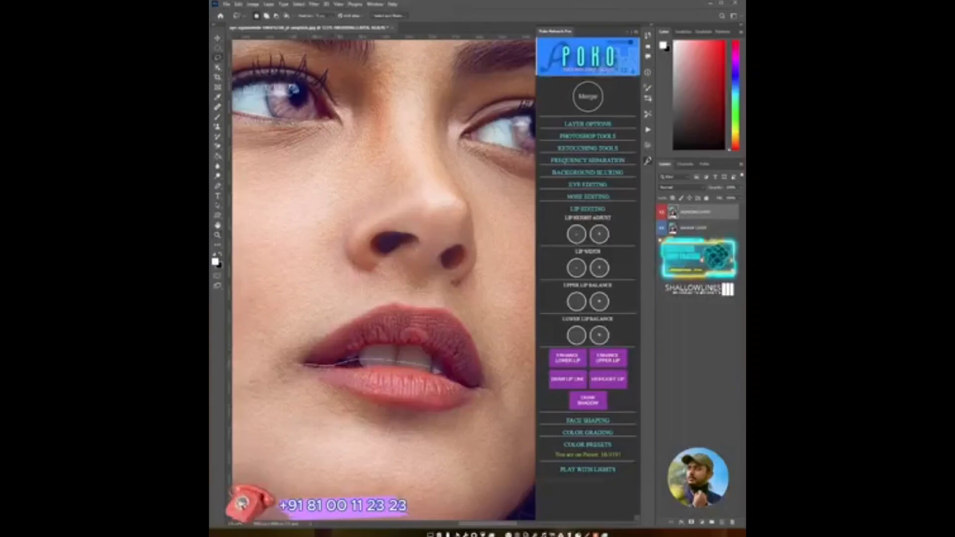
mouse_move(480, 390)
mouse_down()
mouse_move(447, 417)
mouse_move(402, 416)
mouse_up()
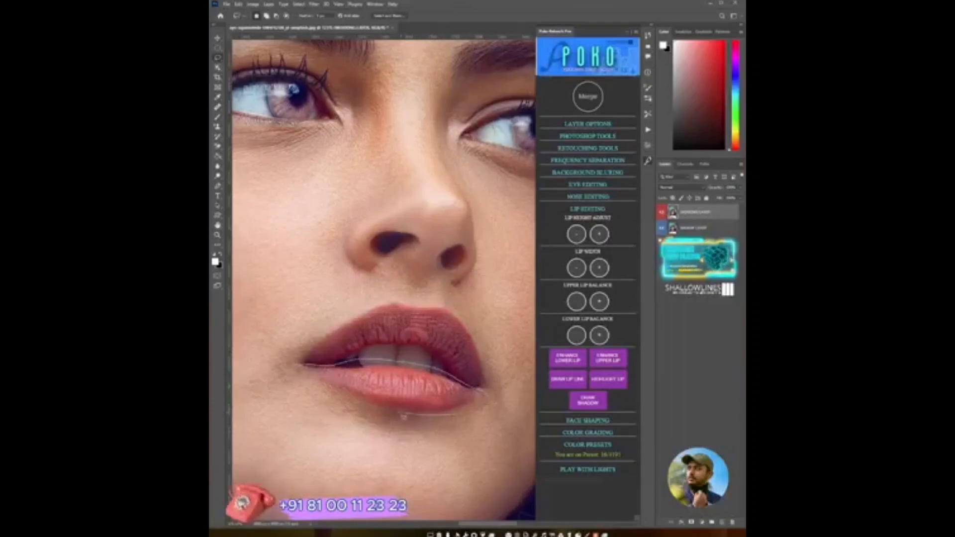
drag(348, 403, 304, 366)
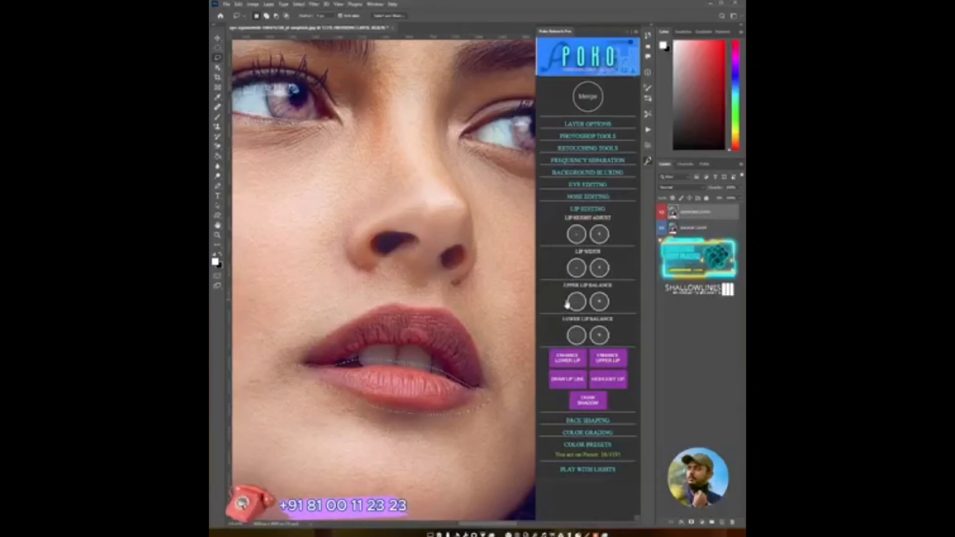
click(568, 359)
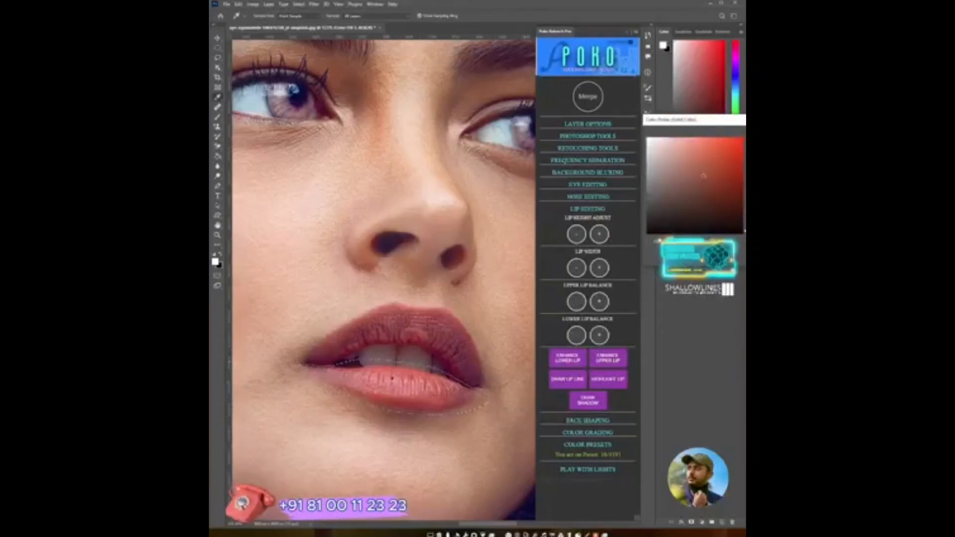
click(390, 377)
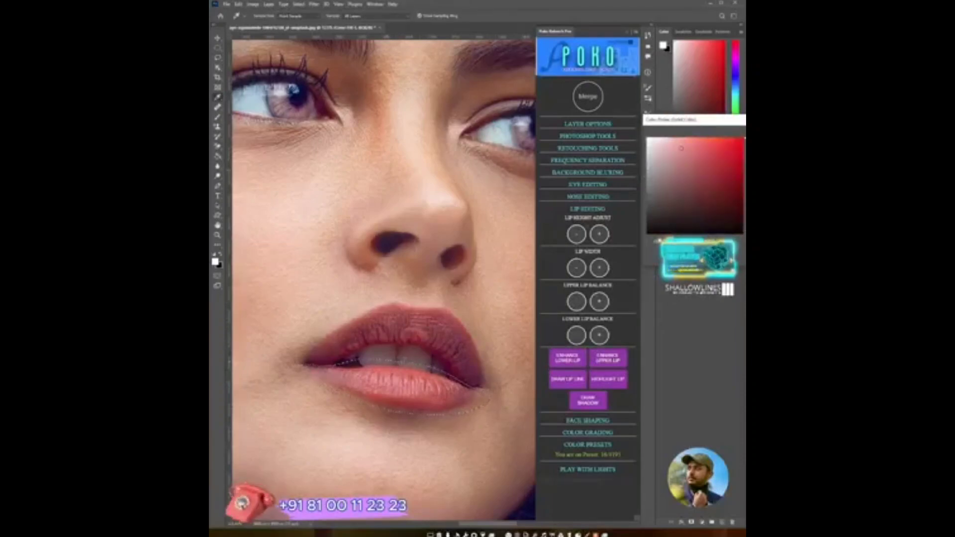
key(Return)
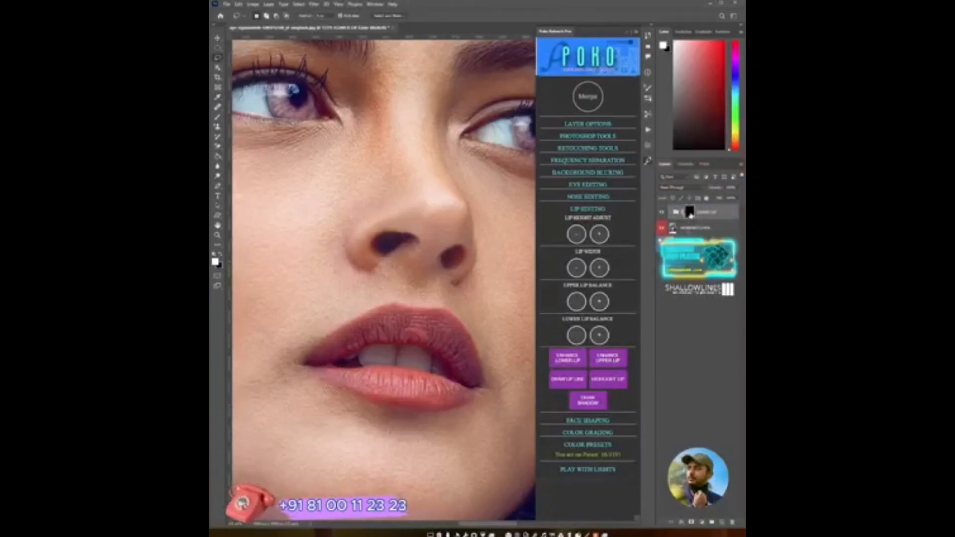
- Brush in the lower lip enhancement, compare with the Lower Lip group toggled, and merge it
key(b)
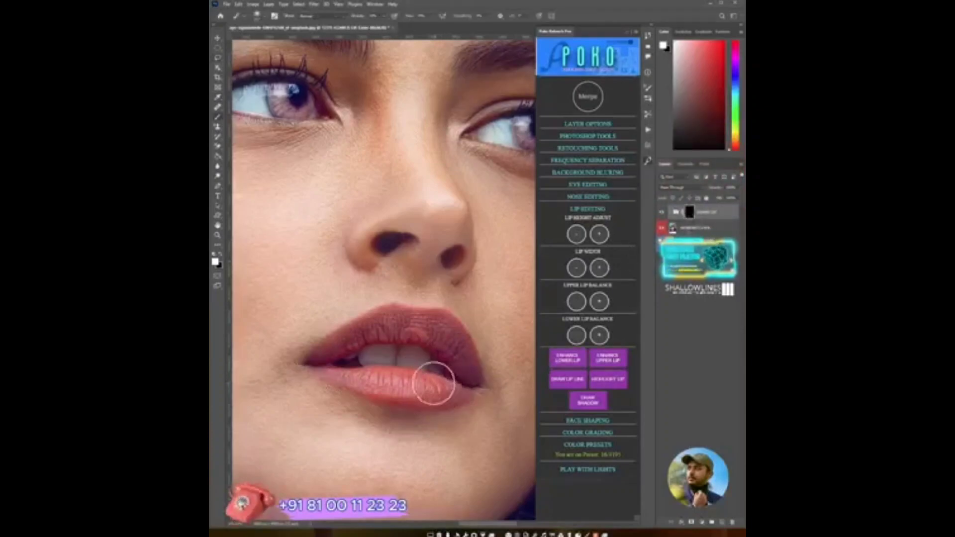
alt+right_click(427, 392)
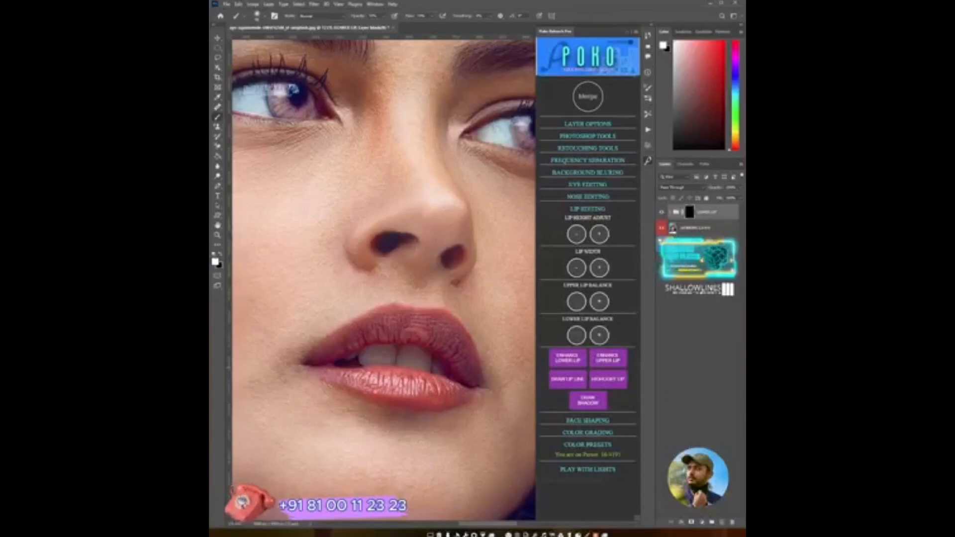
click(662, 213)
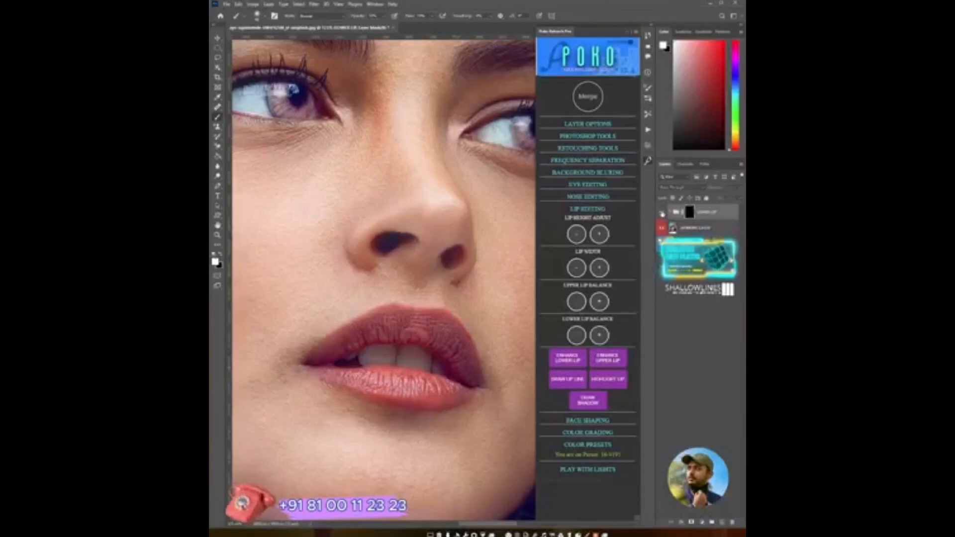
click(662, 214)
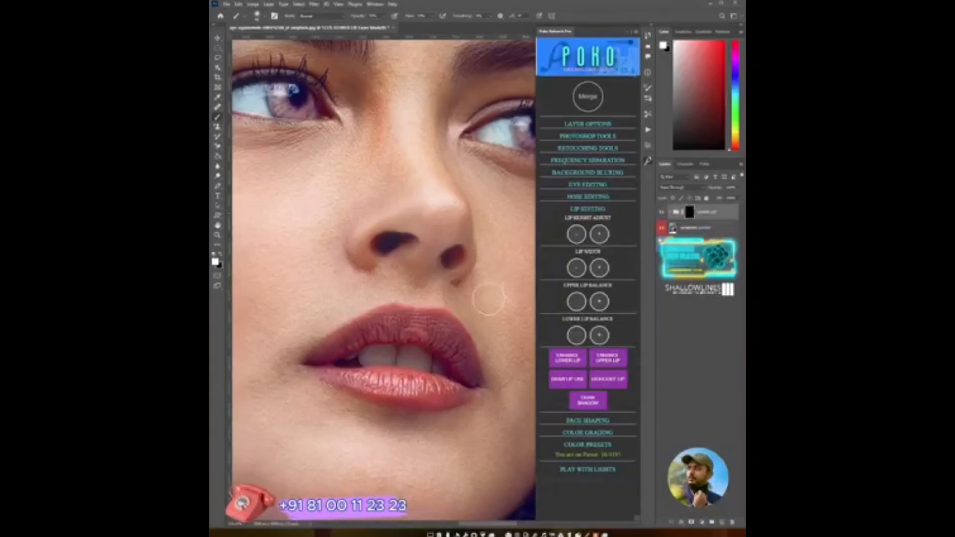
key(z)
drag(464, 319, 438, 330)
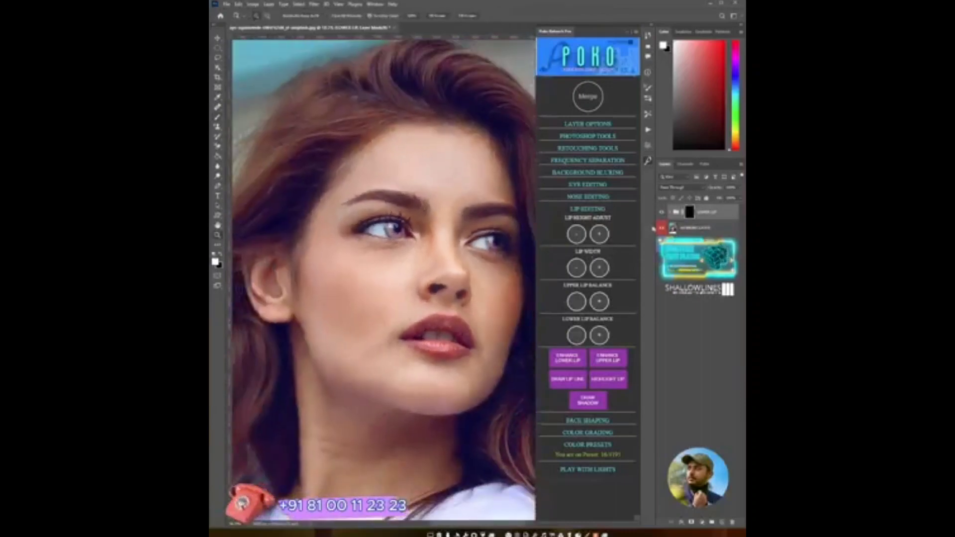
click(660, 214)
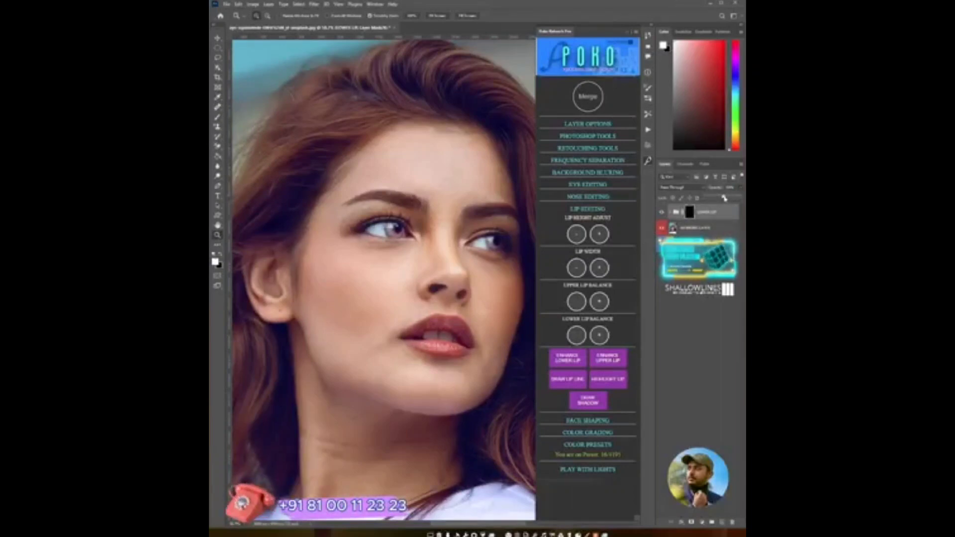
click(662, 212)
click(662, 212)
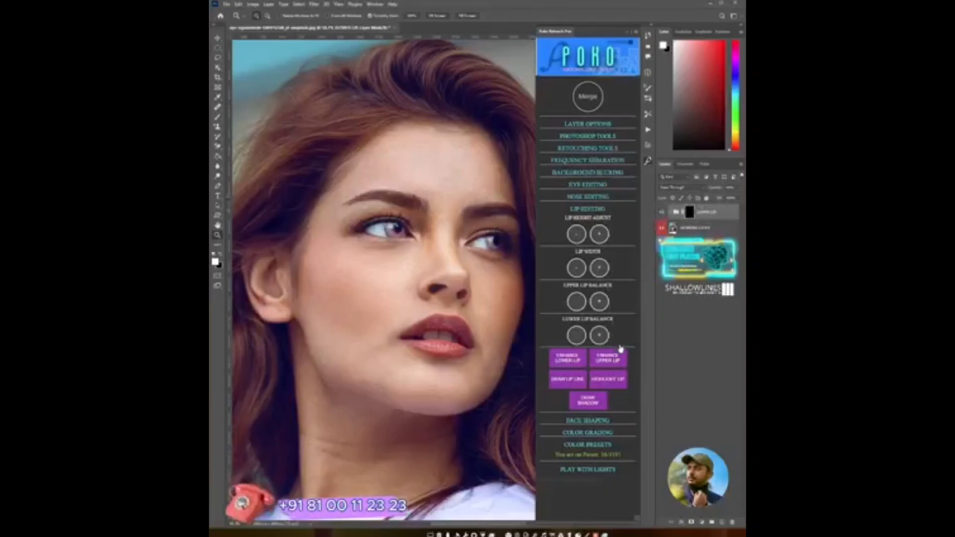
drag(446, 329, 422, 345)
click(593, 106)
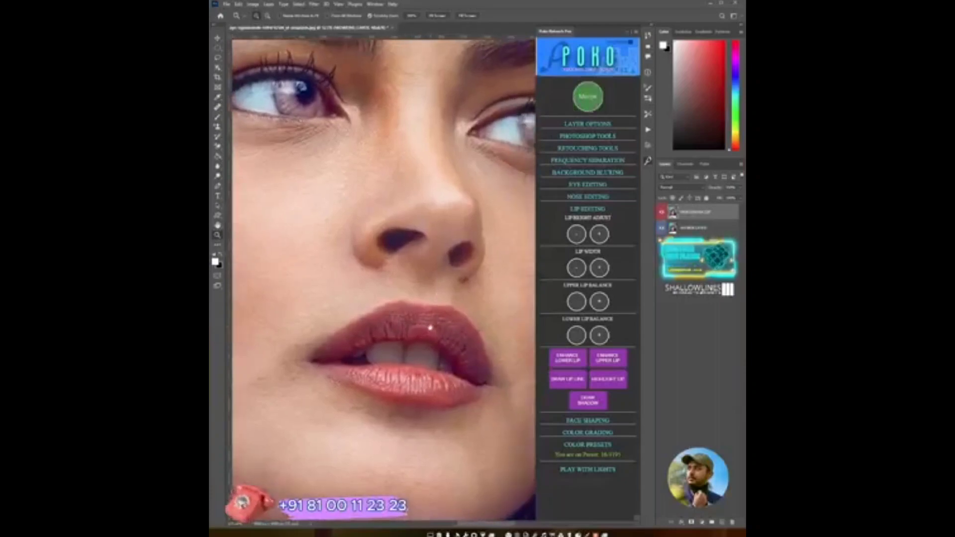
- Select the upper lip with the Lasso, apply Enhance Upper Lip, and sample a color just above the lip
key(l)
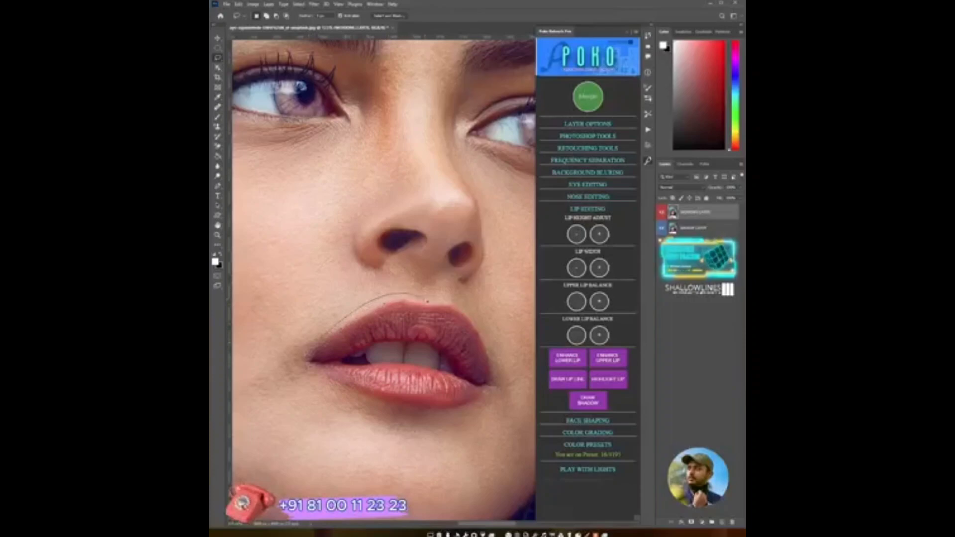
mouse_move(427, 301)
mouse_down()
mouse_move(450, 300)
mouse_move(472, 315)
mouse_move(490, 386)
mouse_up()
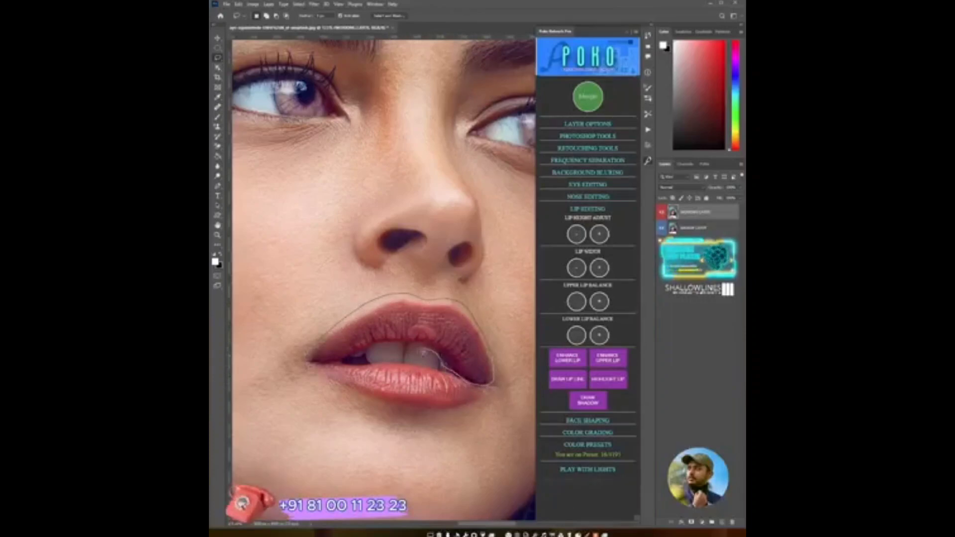
drag(380, 352, 316, 364)
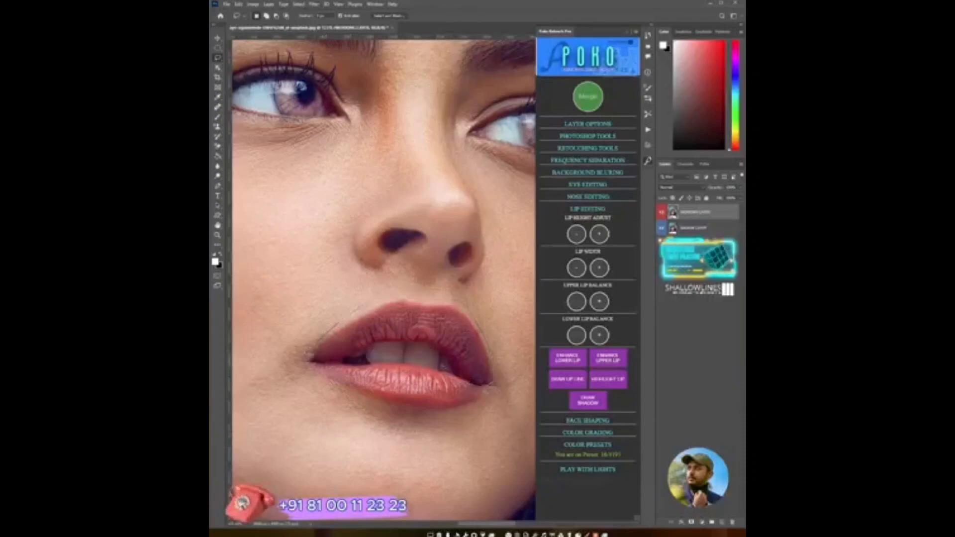
click(616, 365)
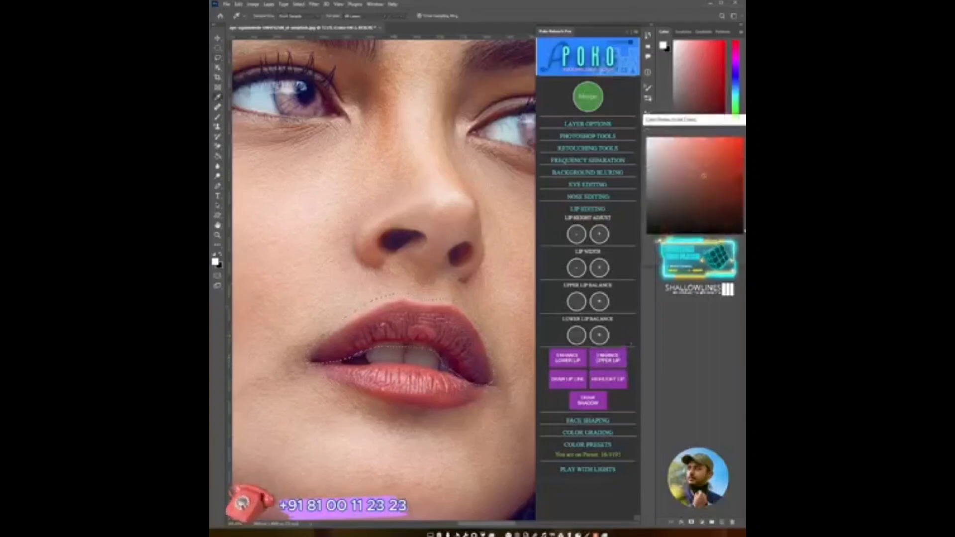
click(349, 328)
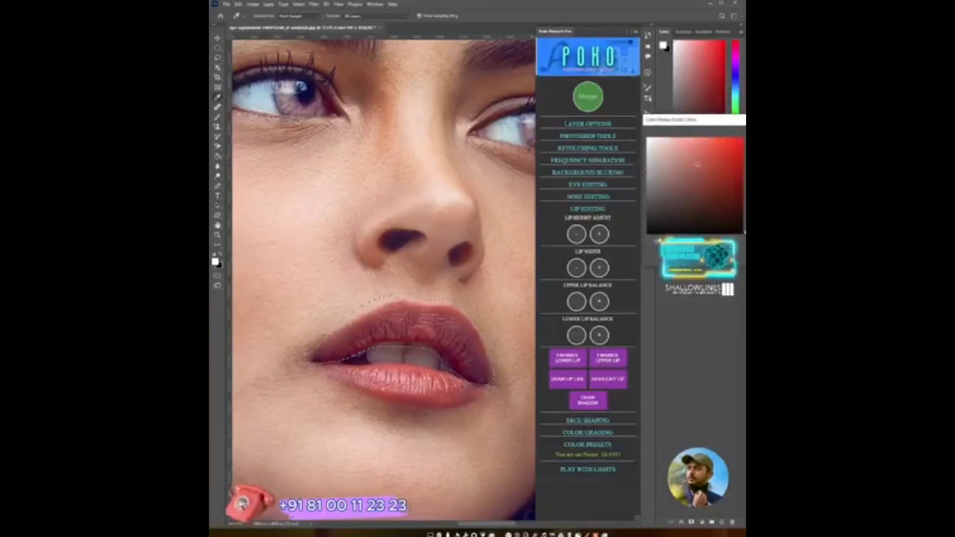
key(Return)
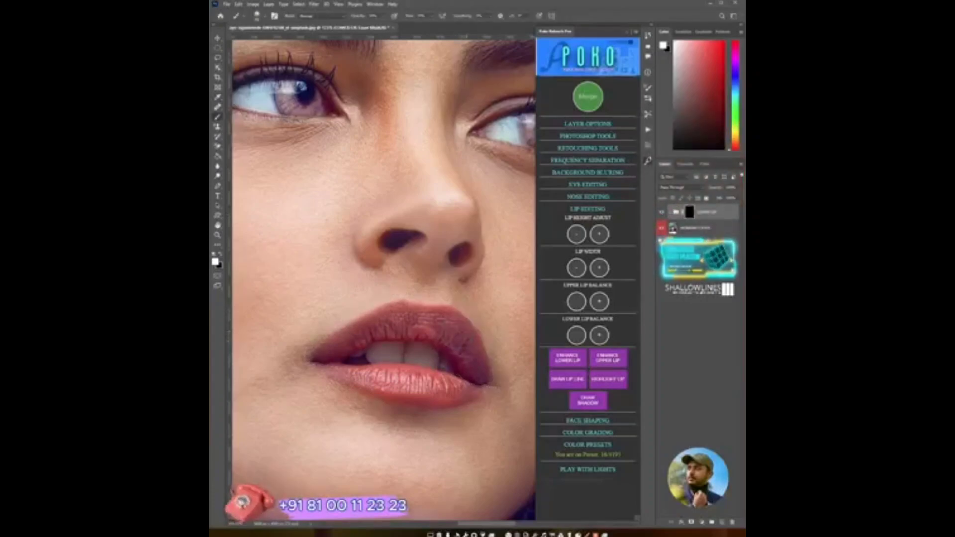
- Paint the upper lip enhancement, lower the group's opacity slightly, and compare with the group toggled
mouse_move(423, 331)
mouse_down()
mouse_move(351, 345)
mouse_move(371, 326)
mouse_move(430, 321)
mouse_move(478, 371)
mouse_up()
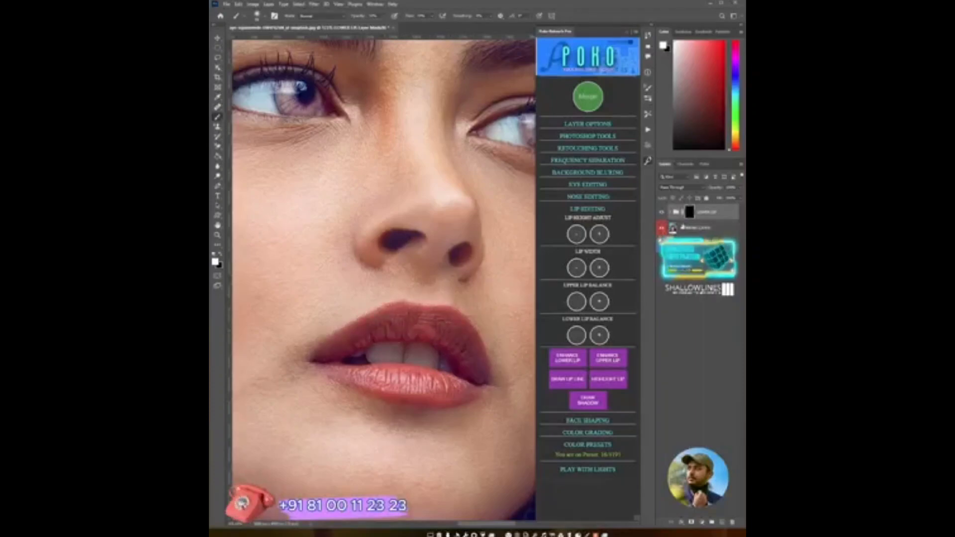
click(739, 188)
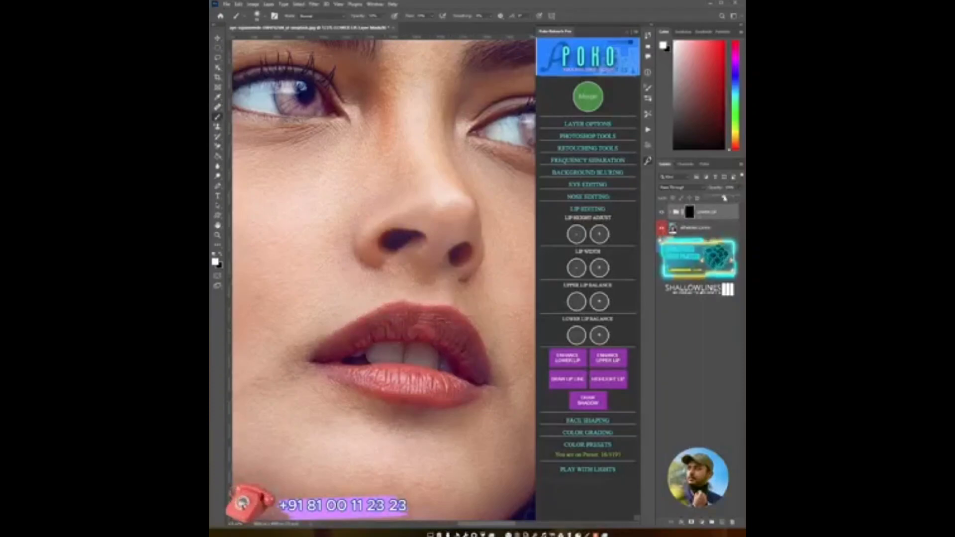
drag(724, 198, 720, 197)
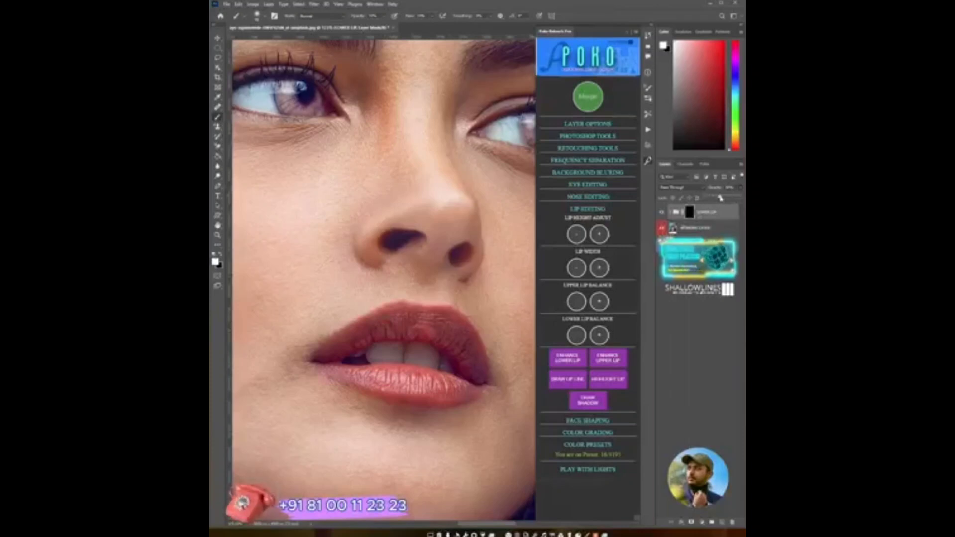
click(663, 215)
click(663, 215)
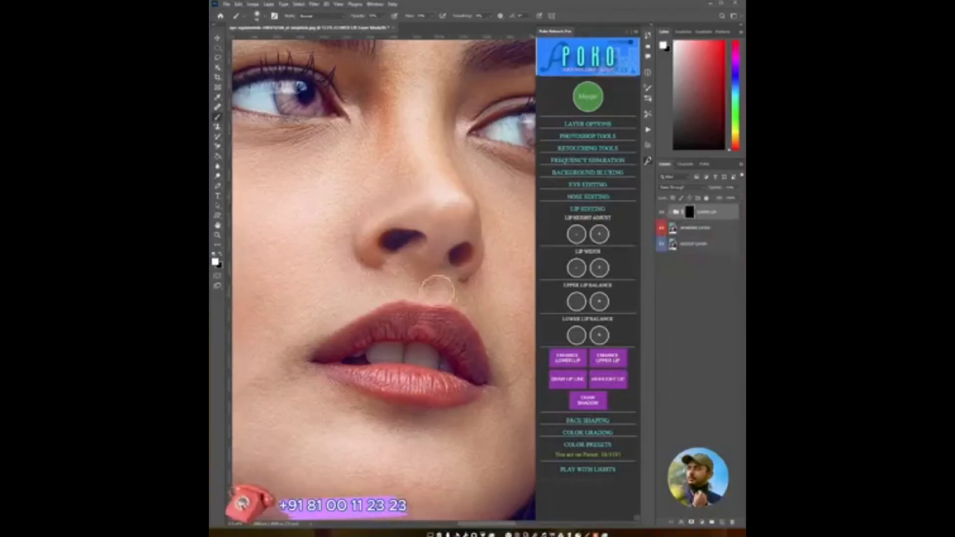
key(z)
drag(466, 323, 449, 329)
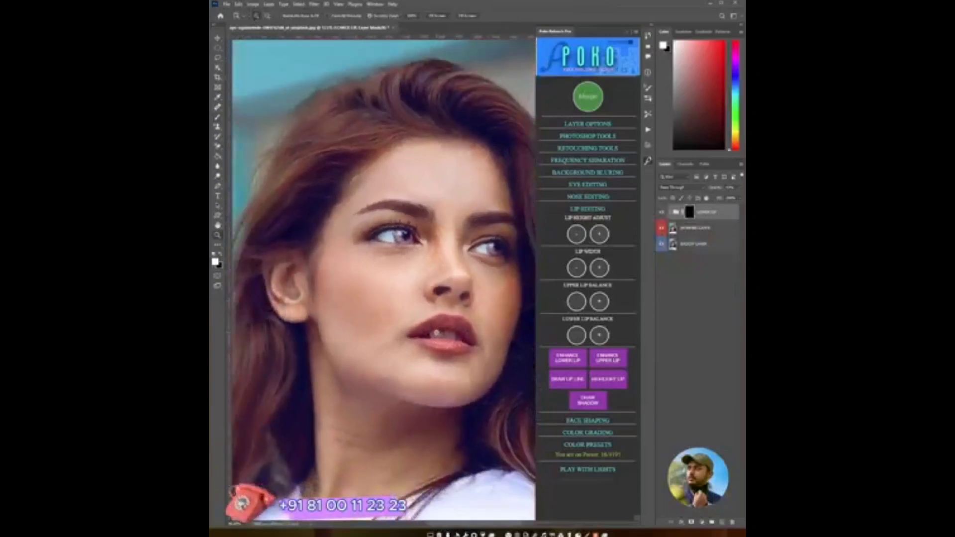
- Merge the upper lip enhancement into the image
click(588, 97)
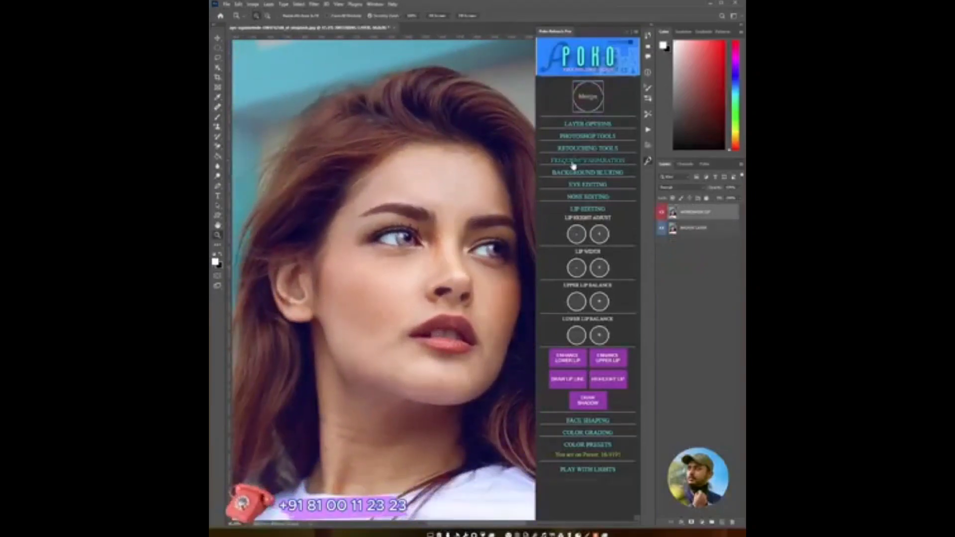
click(434, 336)
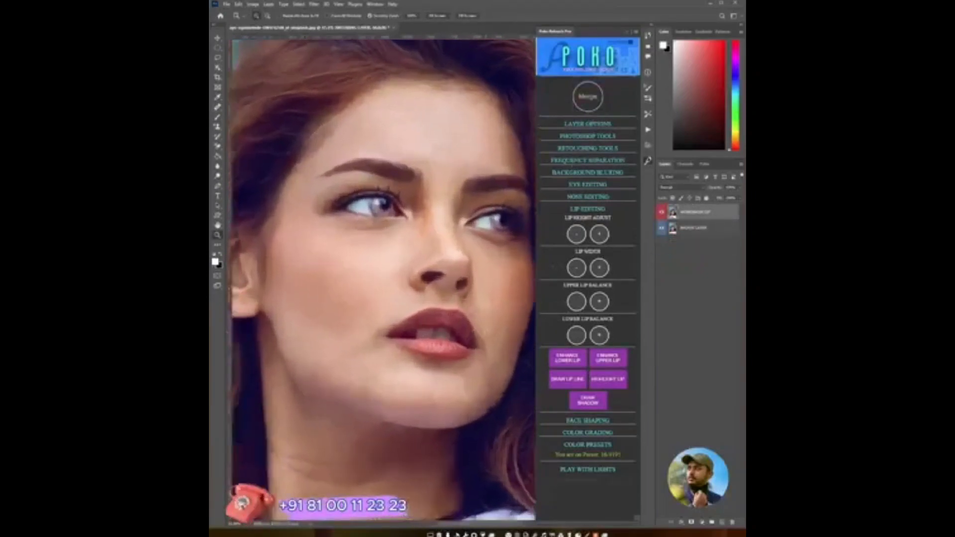
drag(435, 336, 473, 351)
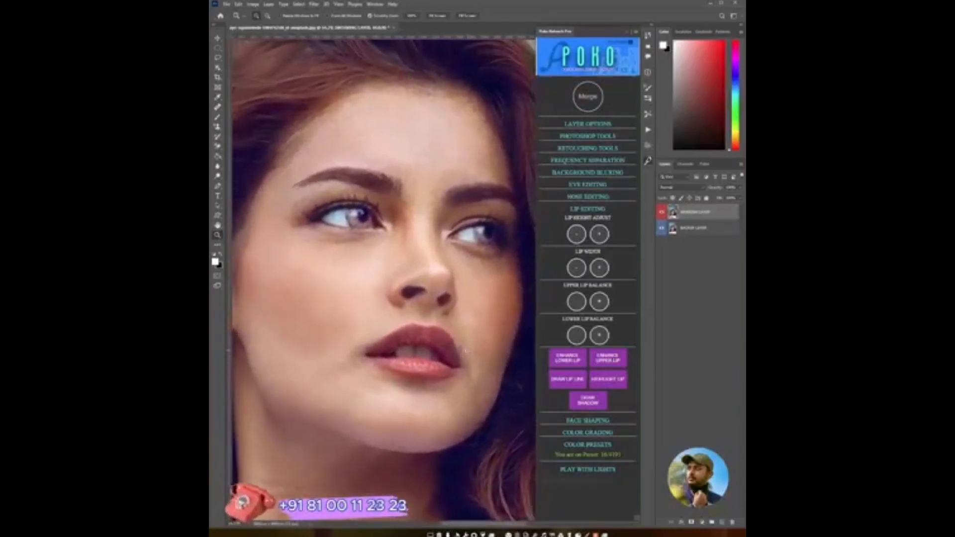
- Apply Draw Lip Line, paint a line along the upper lip's edge, and merge the result
click(568, 381)
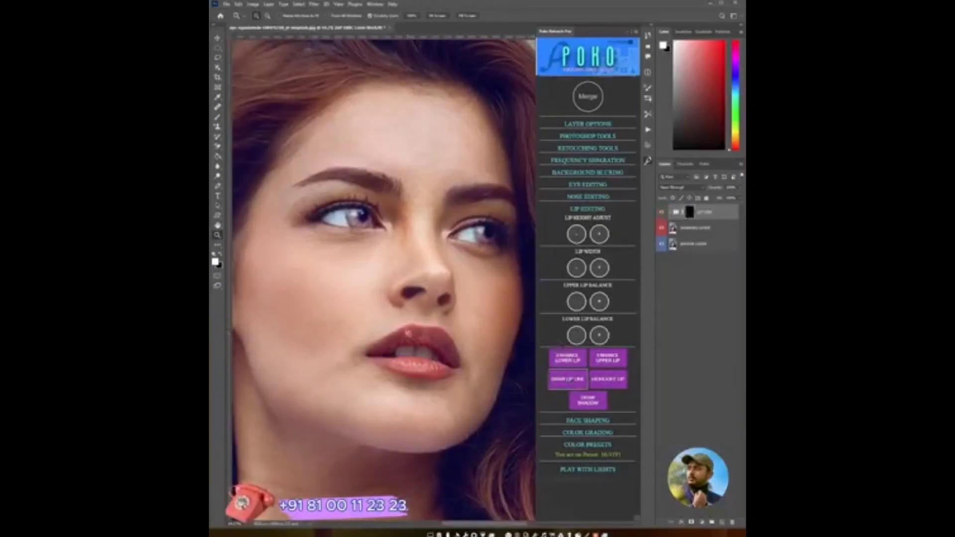
scroll(407, 332, up, 2)
key(b)
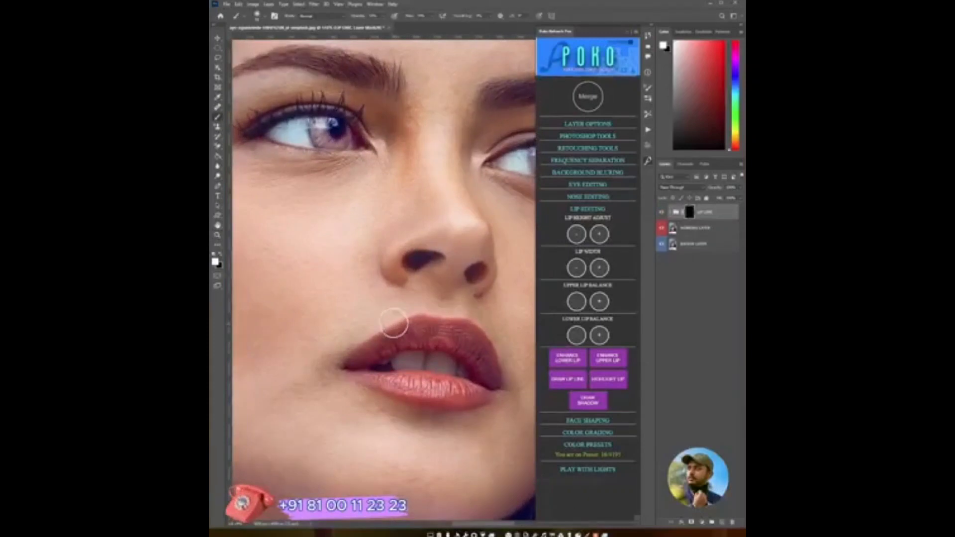
drag(396, 331, 377, 343)
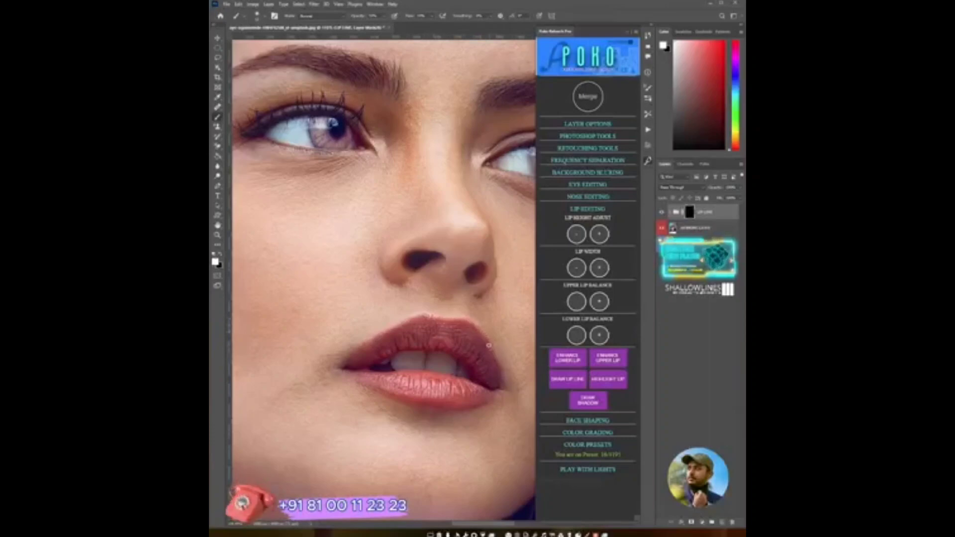
key(x)
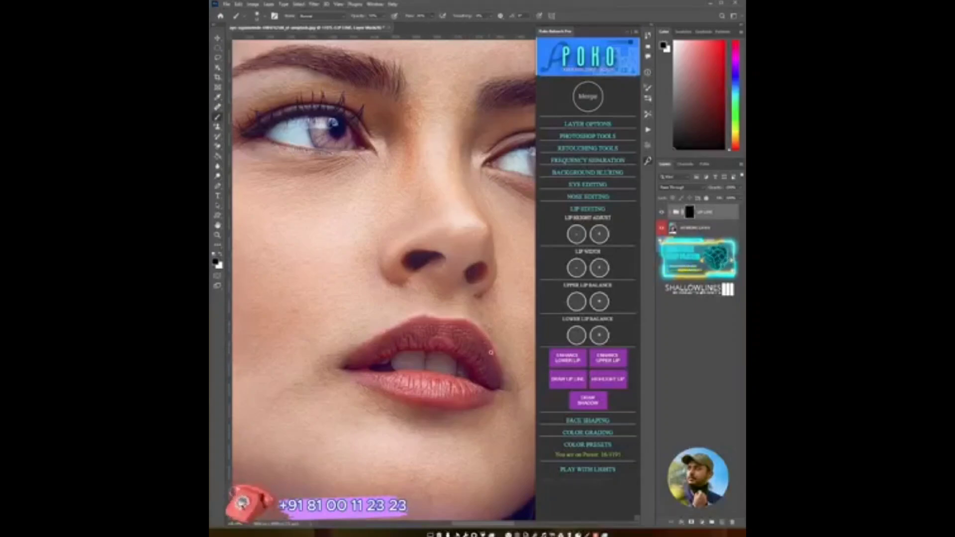
right_click(468, 296)
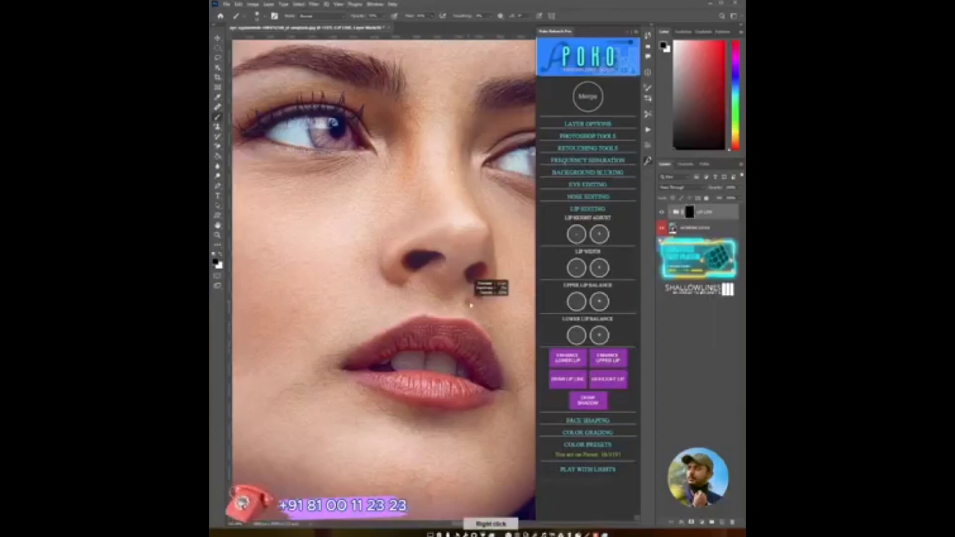
key(x)
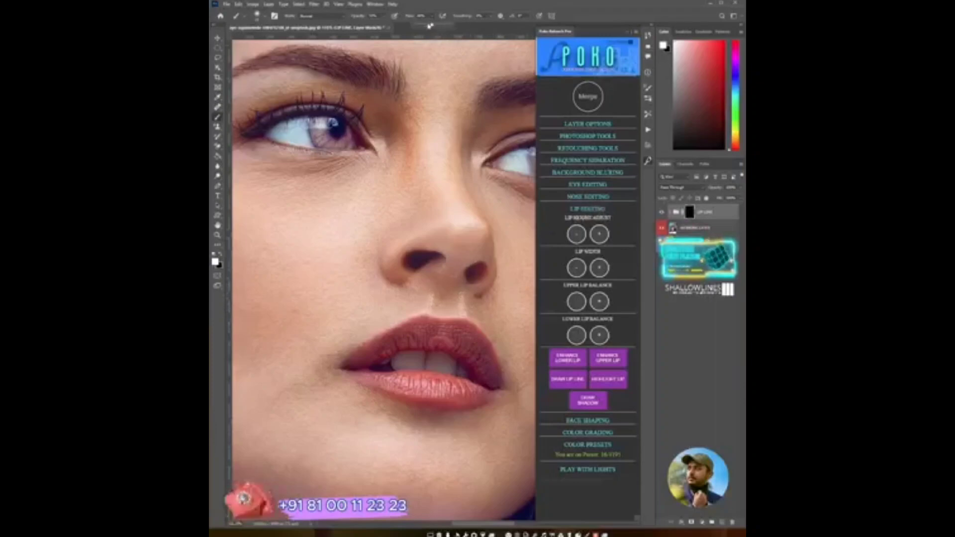
key(x)
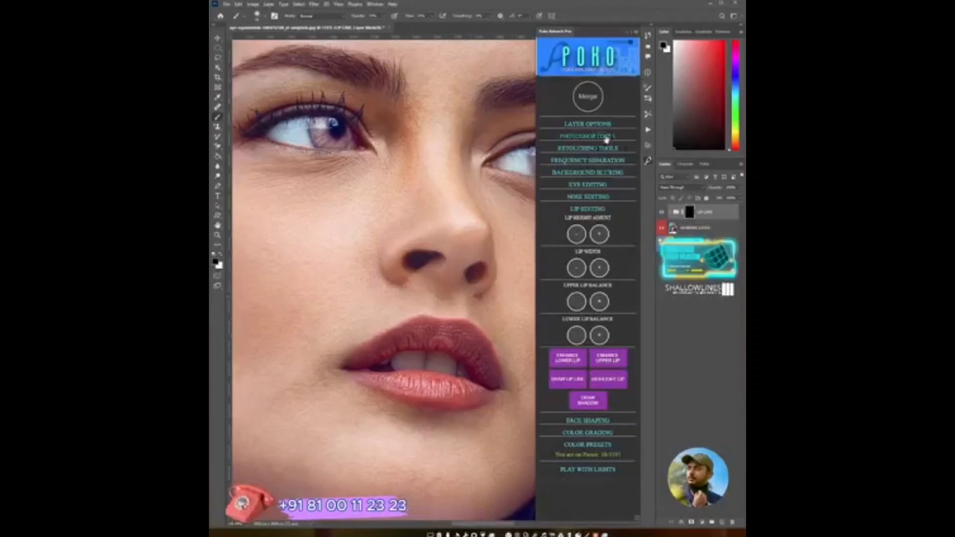
click(587, 96)
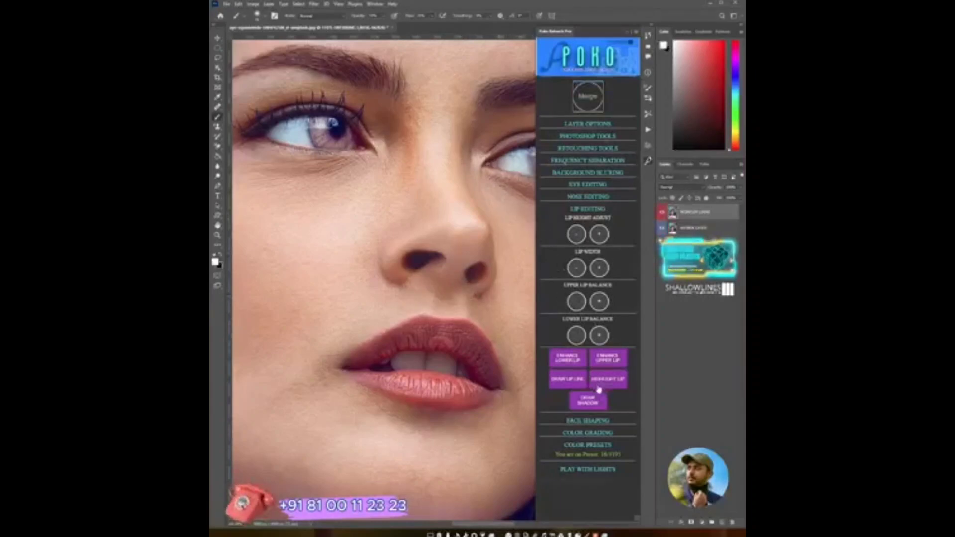
- Apply Highlight Lip, brush a highlight onto the upper lip, and merge it
click(614, 383)
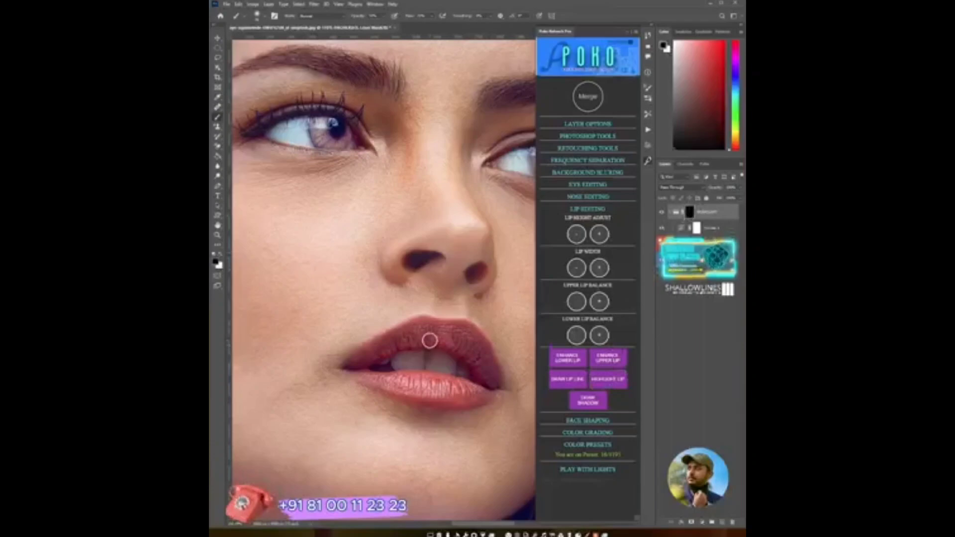
drag(444, 338, 456, 340)
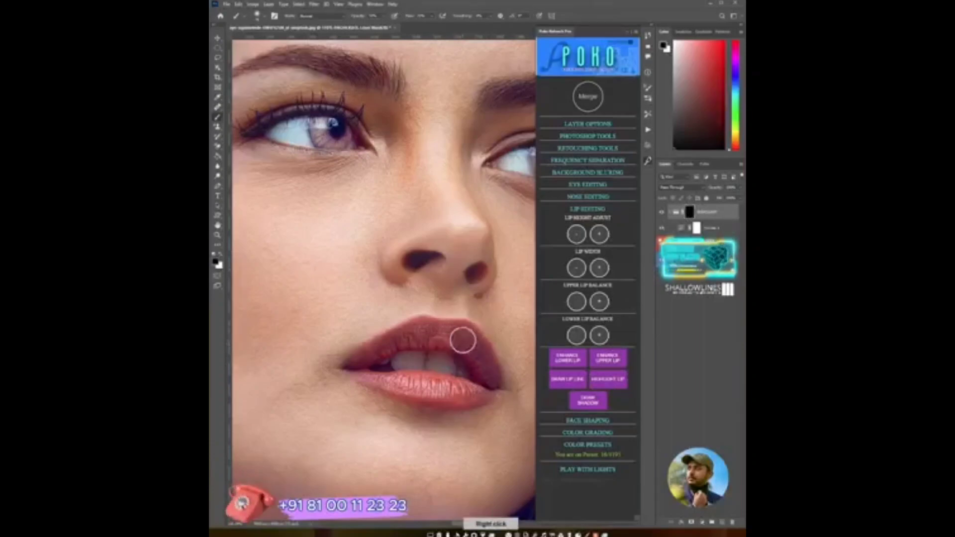
key(x)
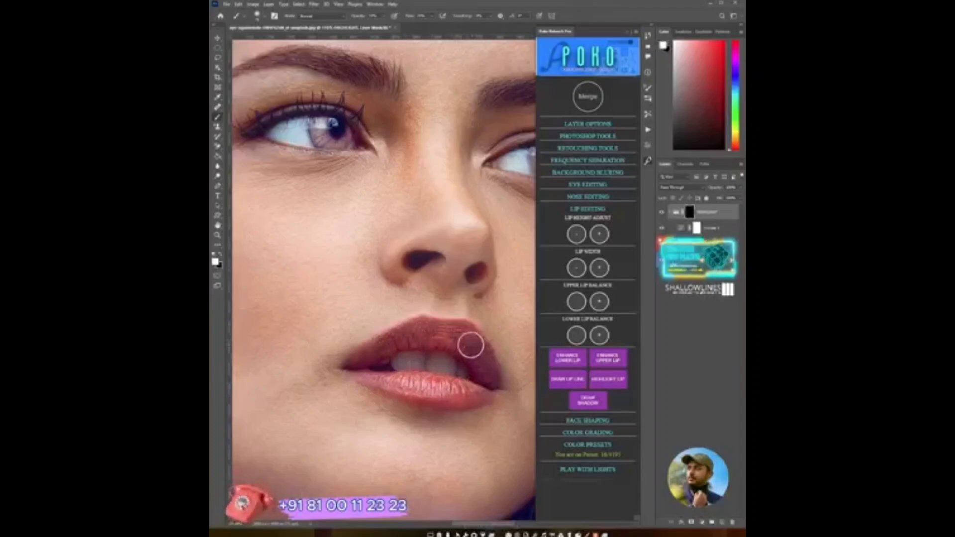
click(588, 97)
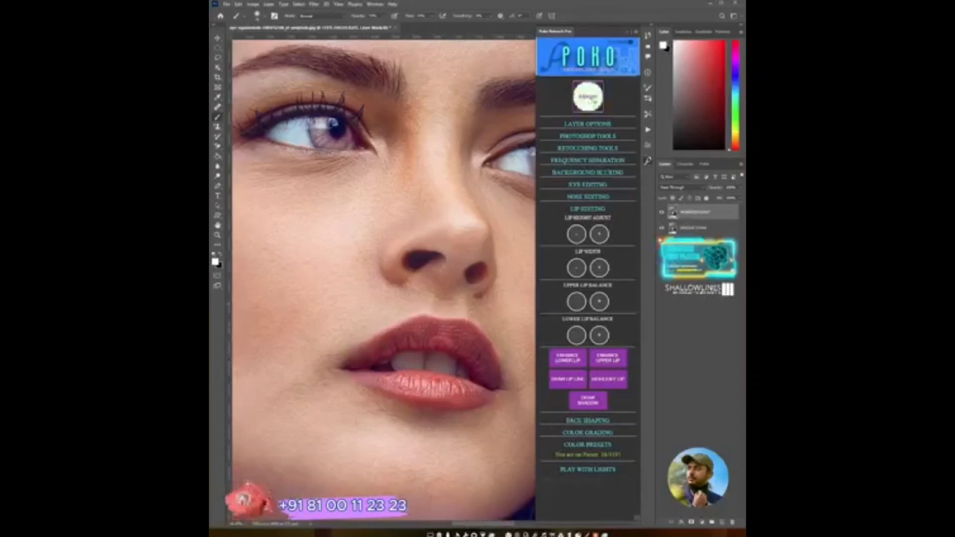
- Apply Draw Shadow and paint a shadow beneath the lower lip with a smaller brush
click(585, 397)
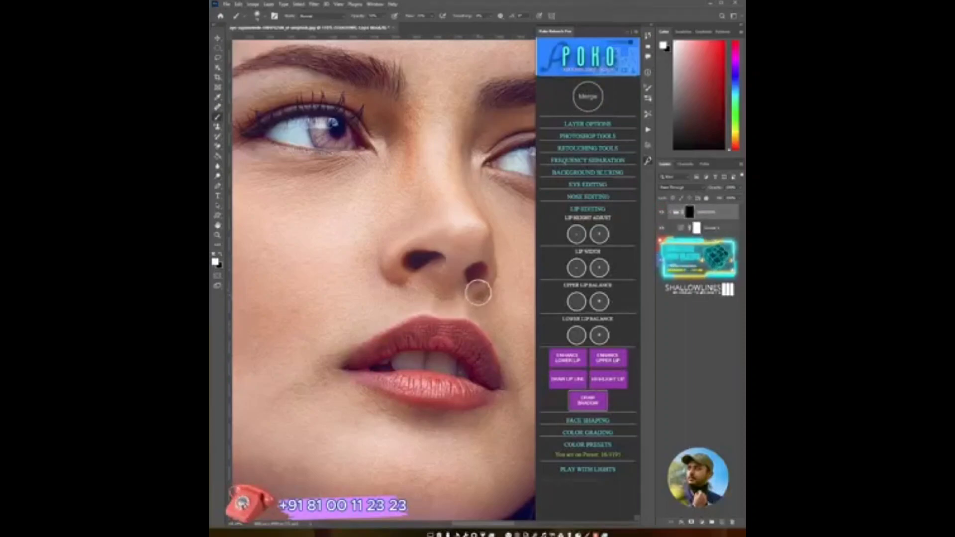
alt+right_click(444, 307)
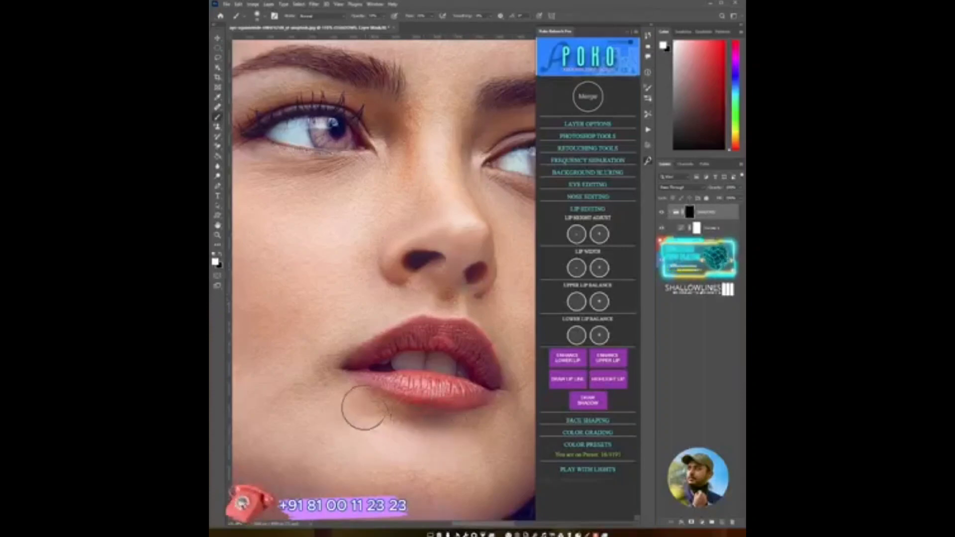
mouse_move(364, 408)
mouse_down()
mouse_move(482, 442)
mouse_move(492, 452)
mouse_move(482, 458)
mouse_up()
key([)
key([)
key([)
key([)
key([)
key([)
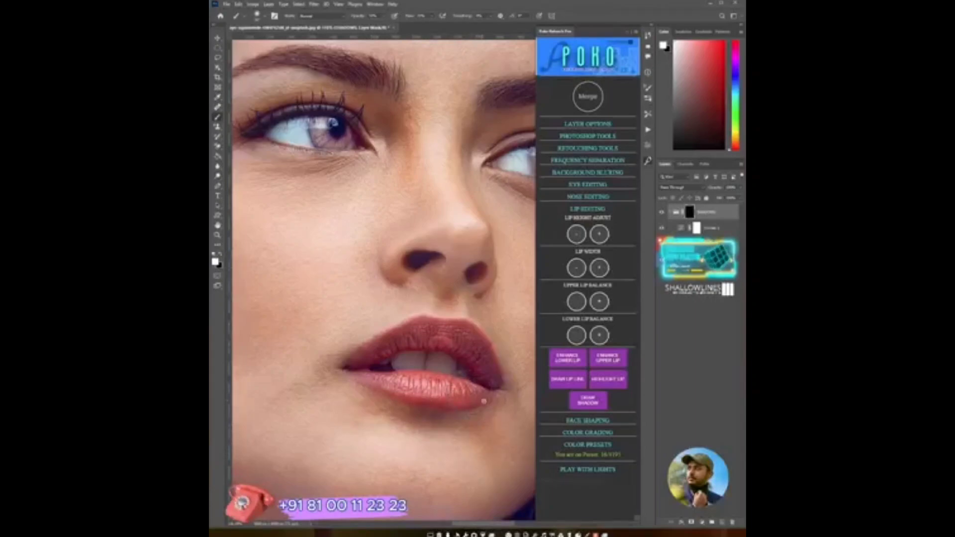
mouse_move(484, 401)
mouse_down()
mouse_move(456, 408)
mouse_move(481, 412)
mouse_up()
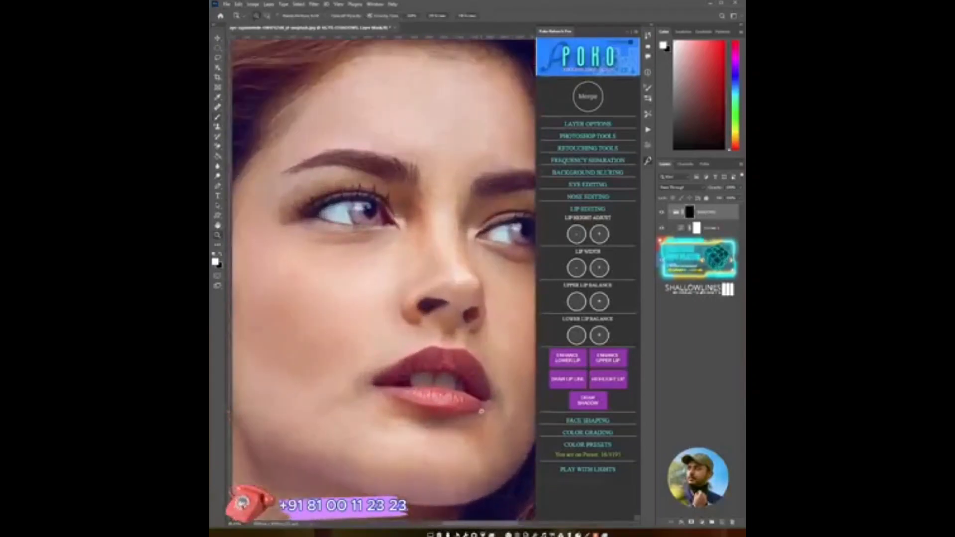
- Lower the shadow group's opacity, compare with it toggled, and merge the shadow
click(740, 188)
drag(736, 198, 718, 197)
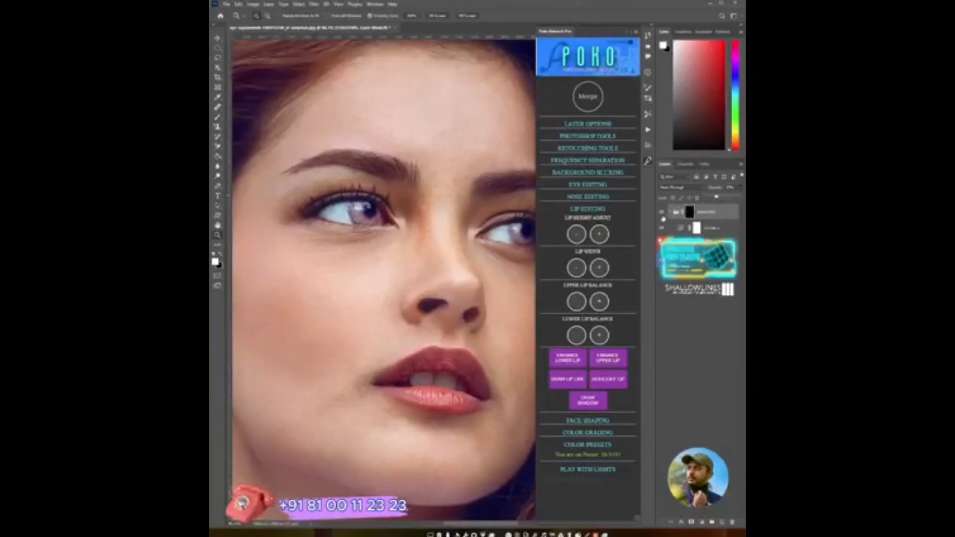
click(662, 219)
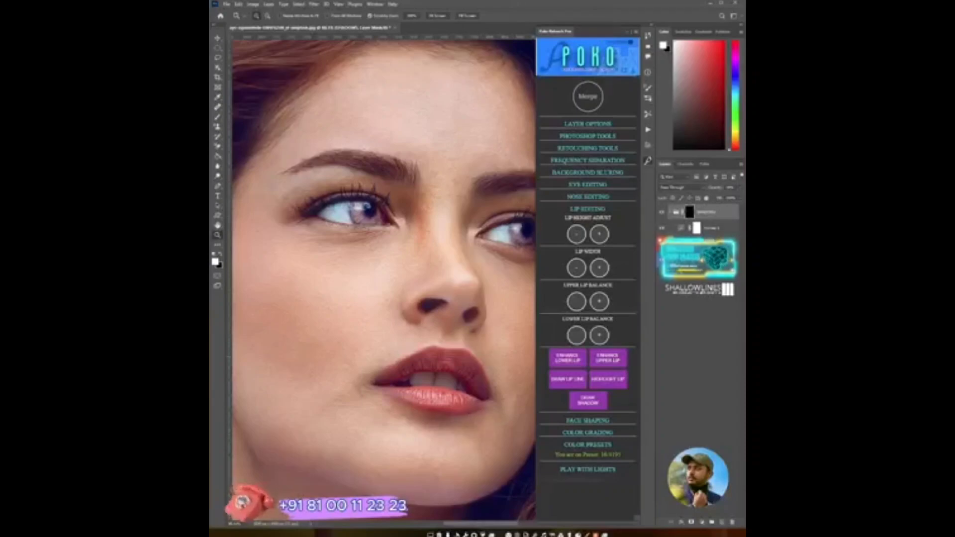
key(b)
key(x)
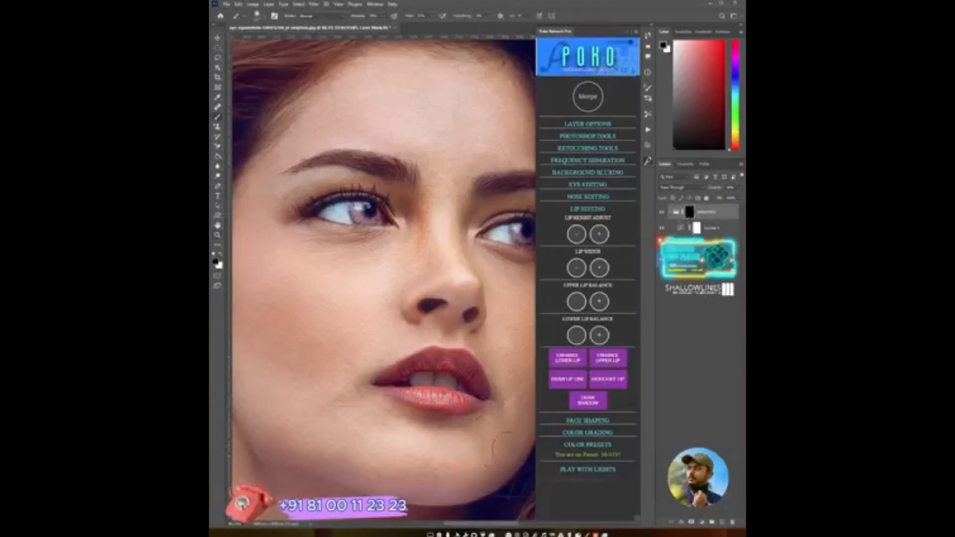
alt+right_click(449, 325)
key(x)
click(594, 97)
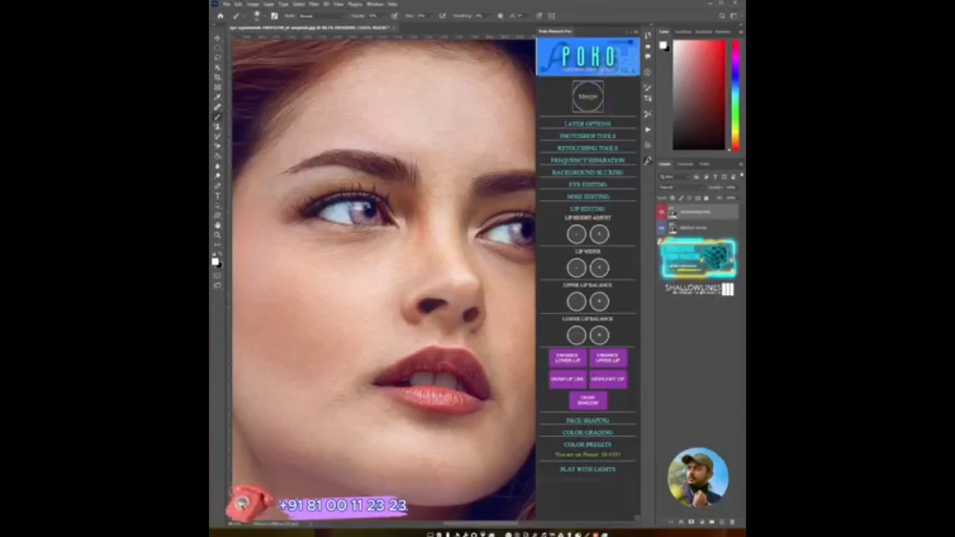
- Zoom out to the whole photo and apply Color Grade, regenerating the random grade several times
click(592, 212)
key(z)
drag(498, 322, 381, 305)
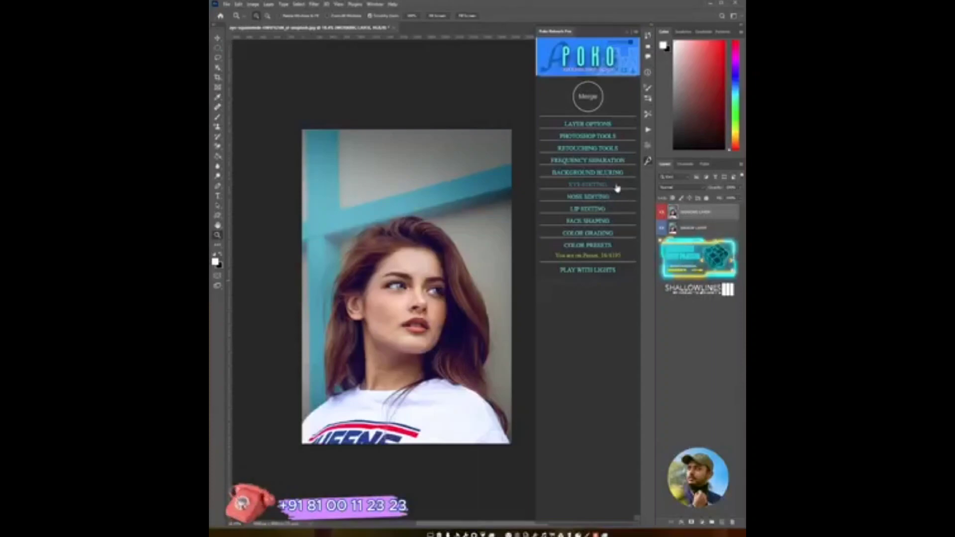
click(602, 233)
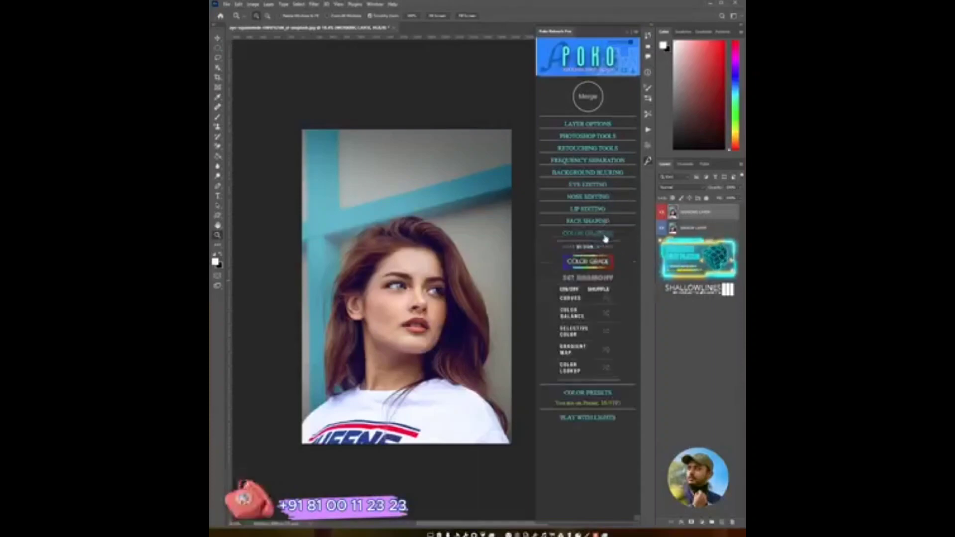
click(595, 266)
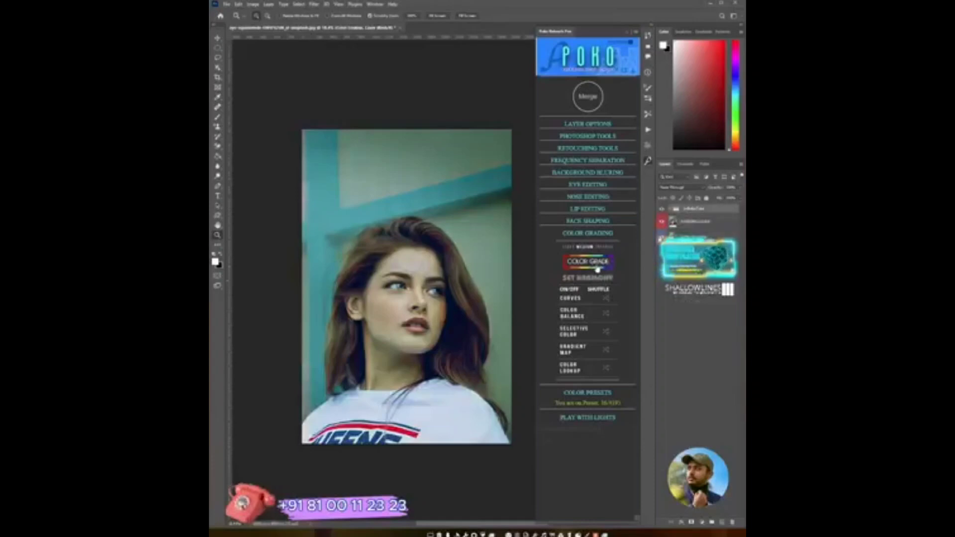
click(598, 267)
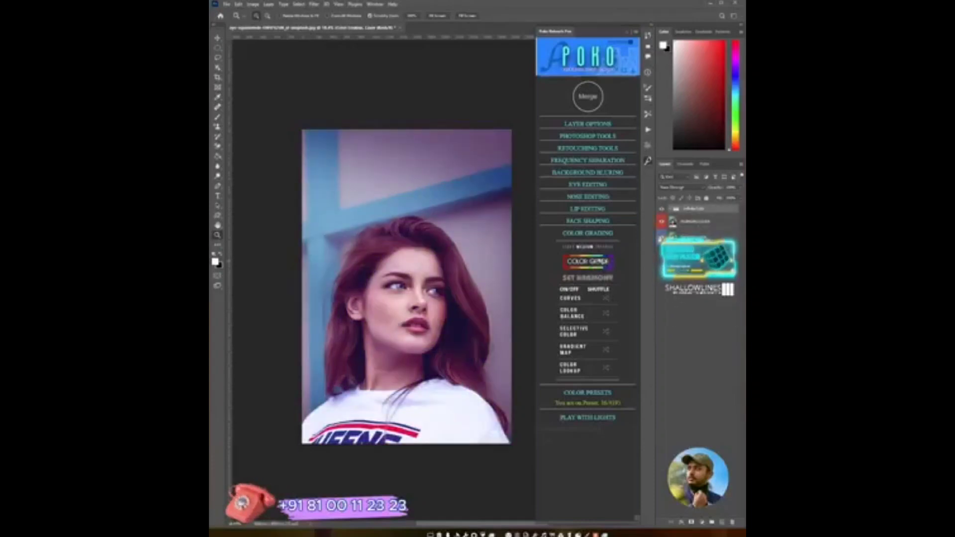
click(599, 267)
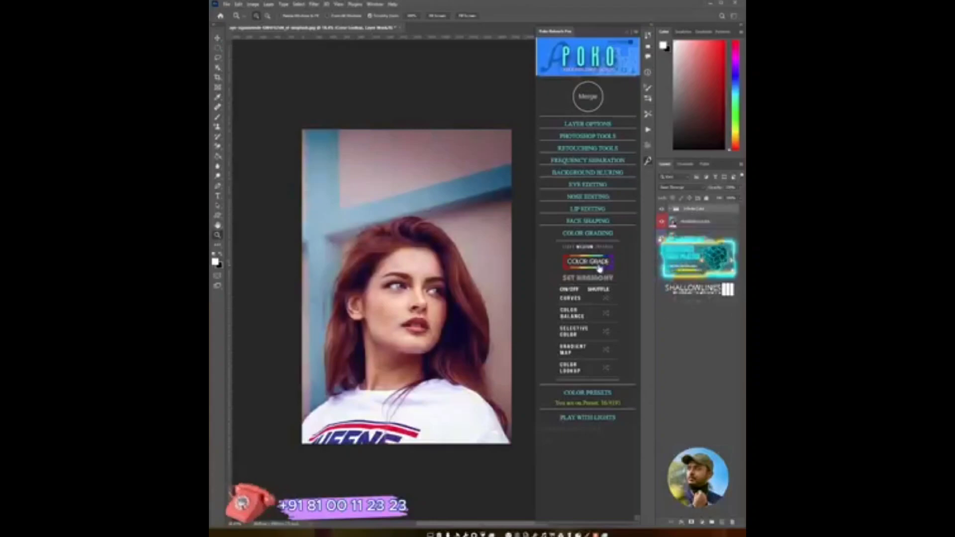
click(599, 269)
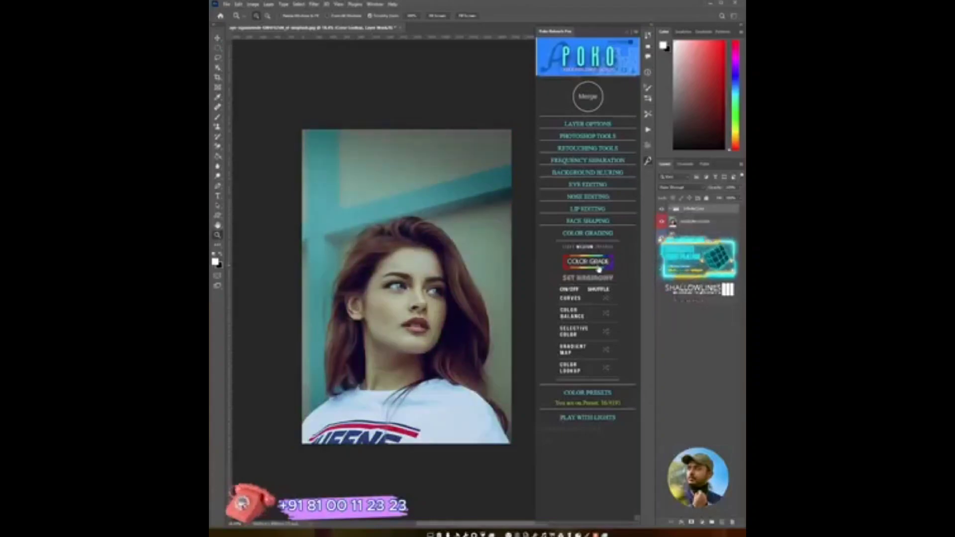
click(598, 269)
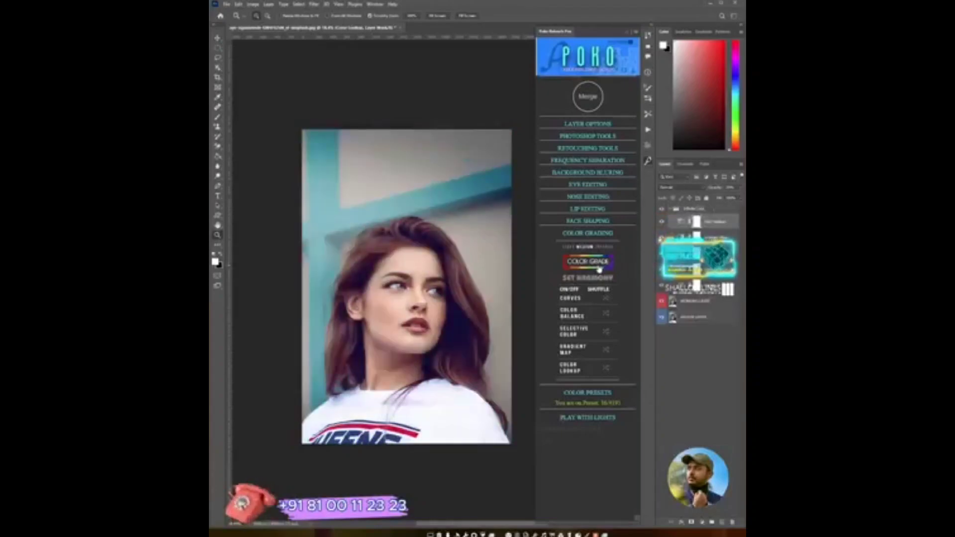
click(599, 263)
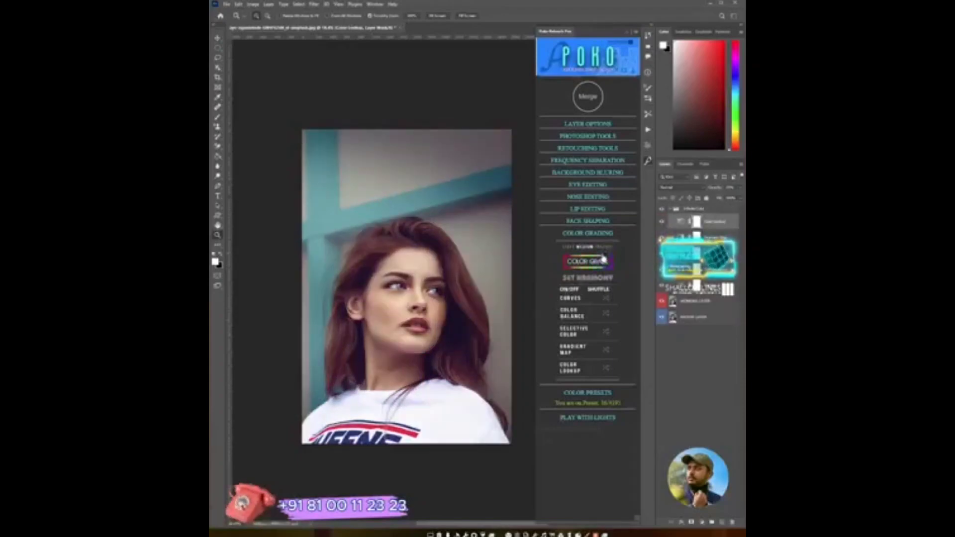
- Expand the color grading group to show its adjustment layers
click(662, 210)
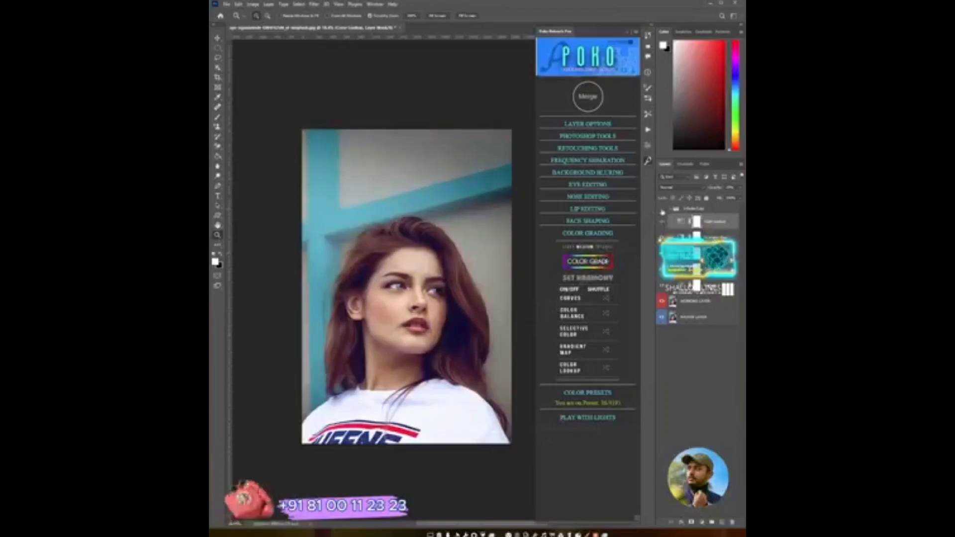
click(661, 210)
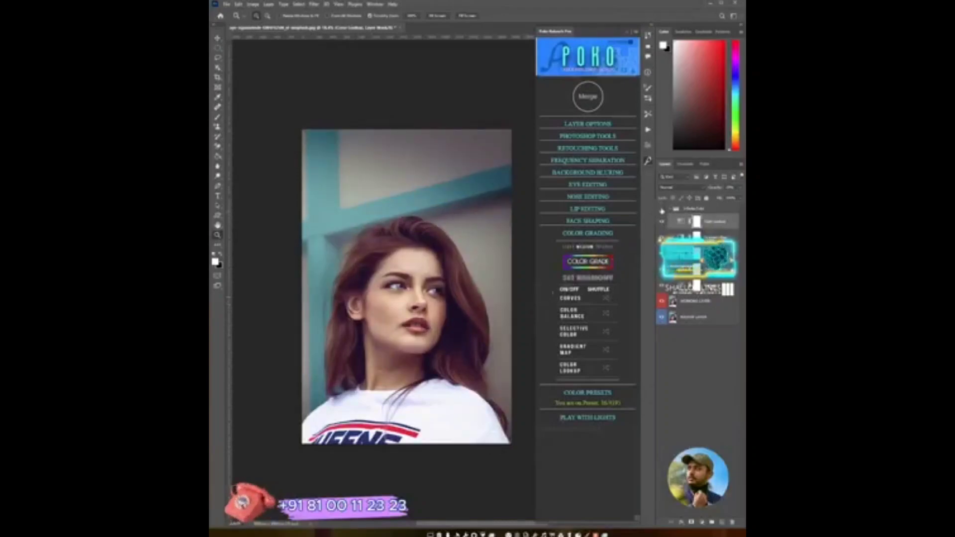
click(661, 209)
click(662, 209)
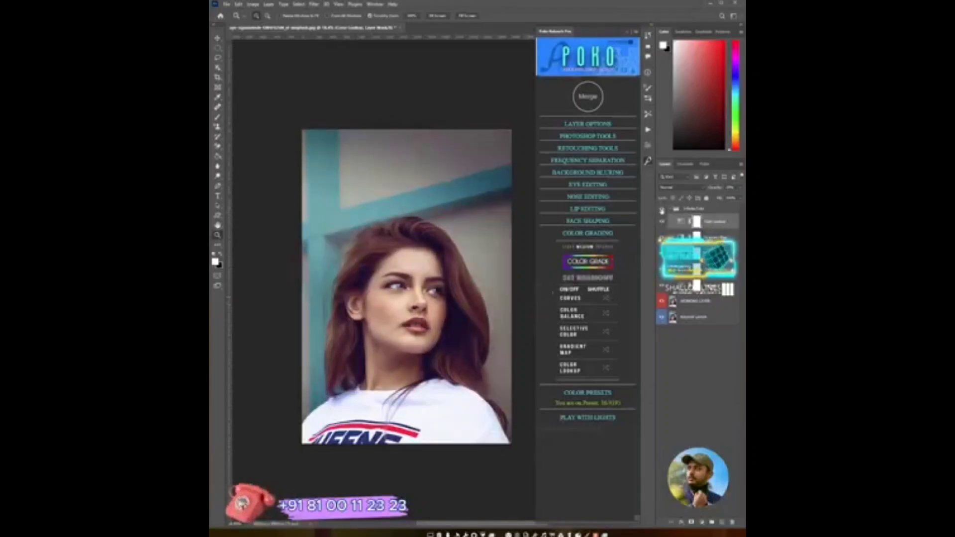
click(661, 209)
click(661, 209)
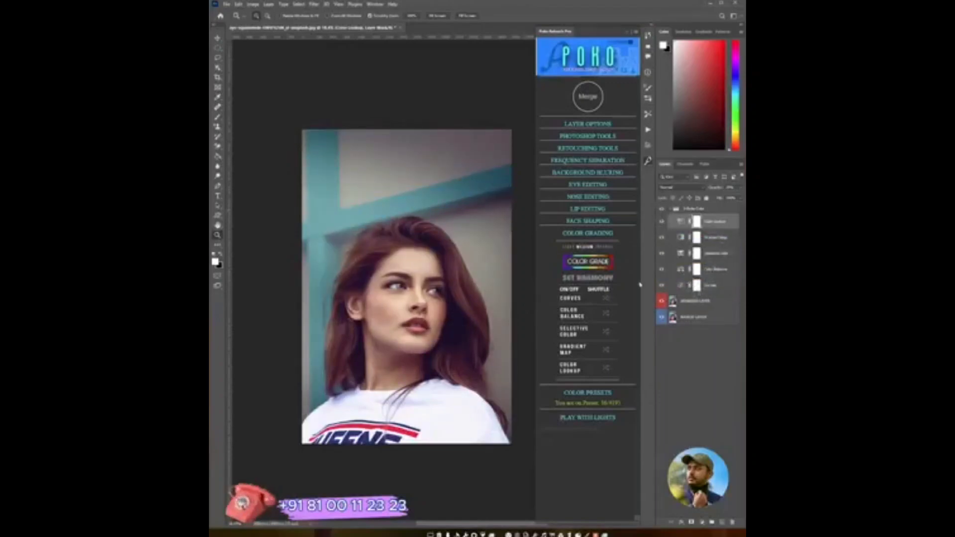
- Shuffle the Curves adjustment of the color grade several times
click(605, 299)
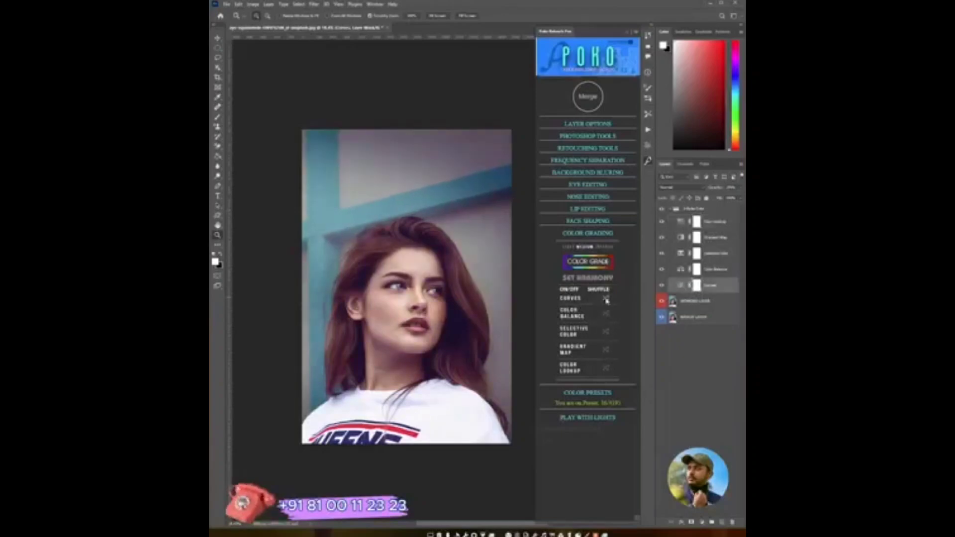
click(605, 300)
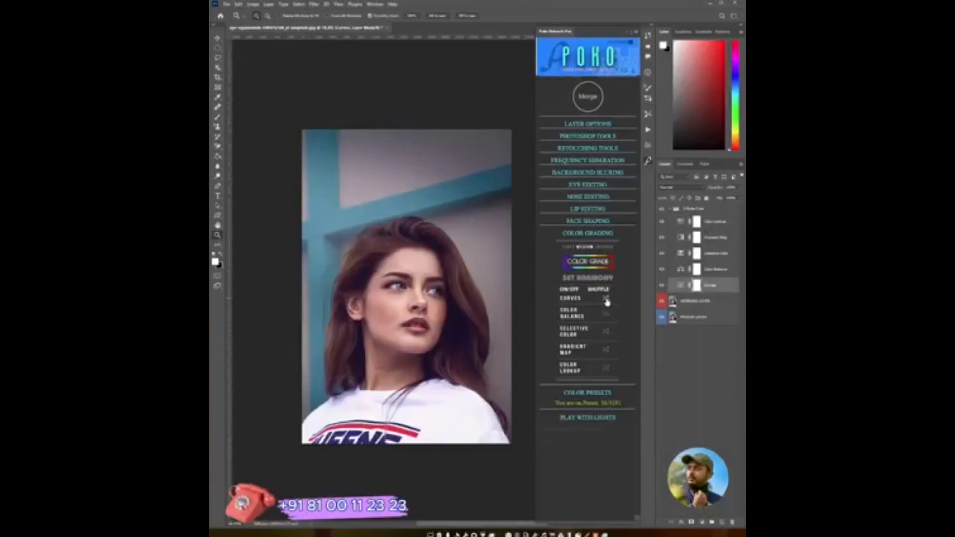
click(606, 299)
click(606, 300)
click(606, 300)
click(607, 300)
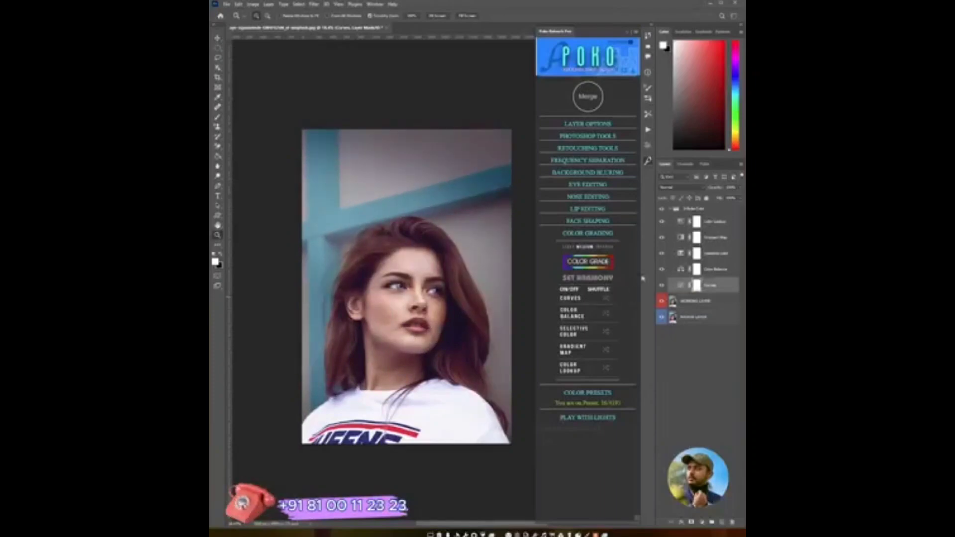
- Shuffle the Selective Color and Color Balance adjustments of the color grade several times
click(606, 333)
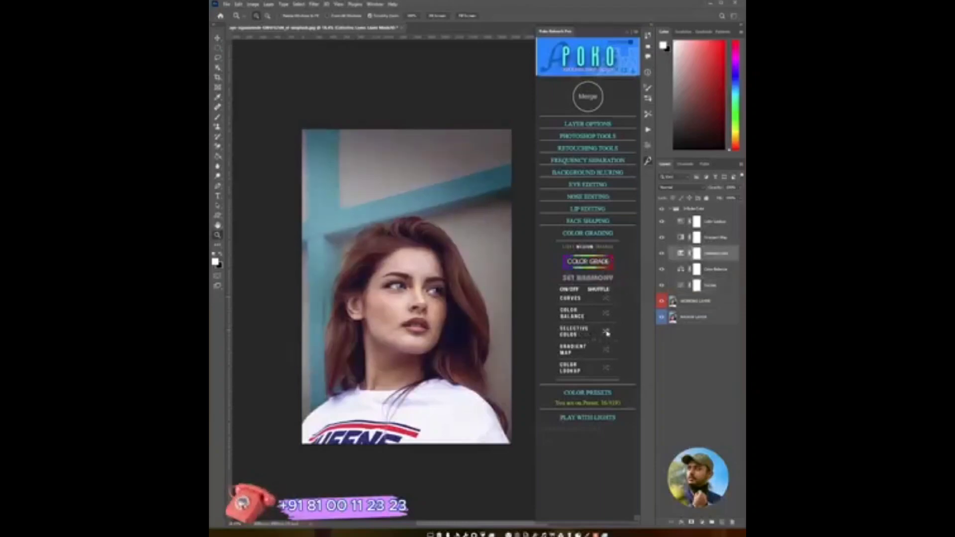
click(606, 333)
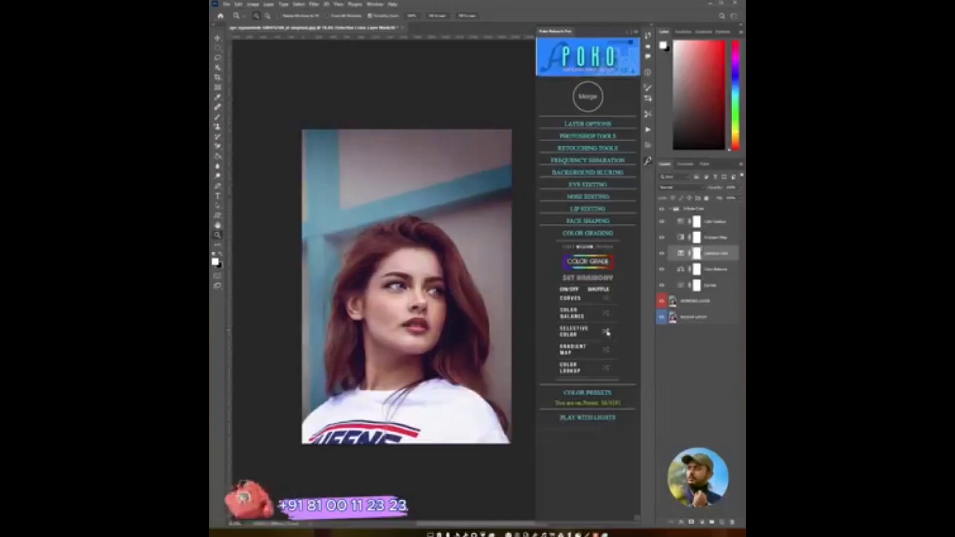
click(606, 315)
click(607, 317)
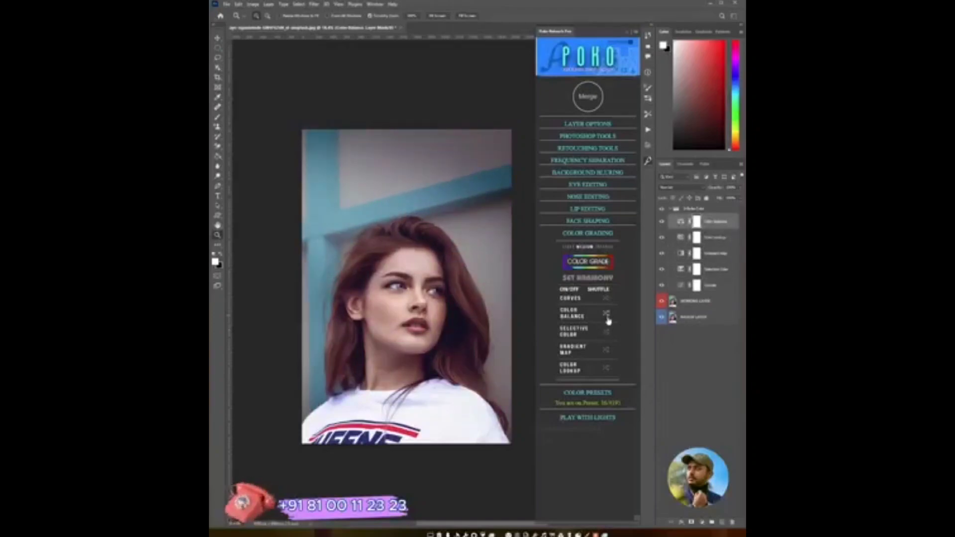
click(607, 318)
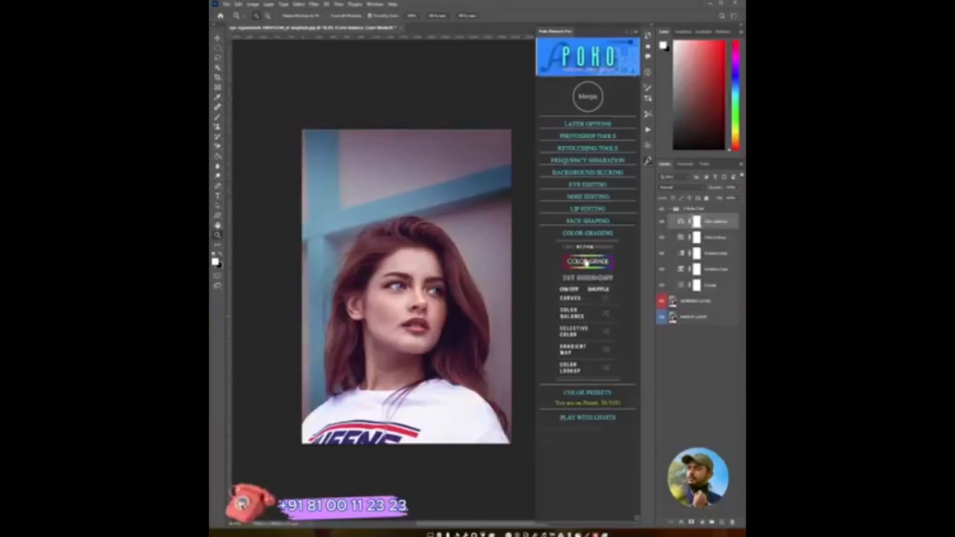
- Return to the Poko Retouch Pro panel and merge the color grading layers into the photo
click(597, 290)
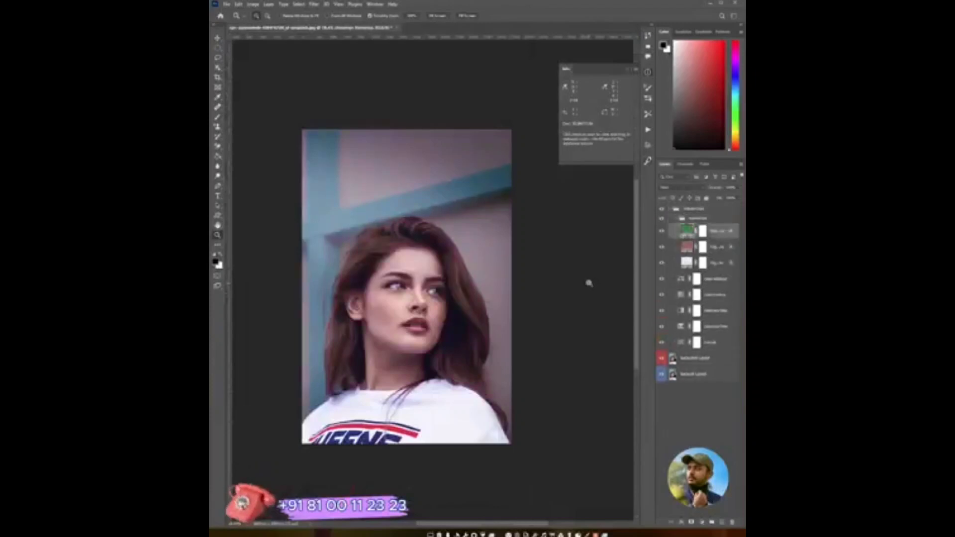
click(693, 212)
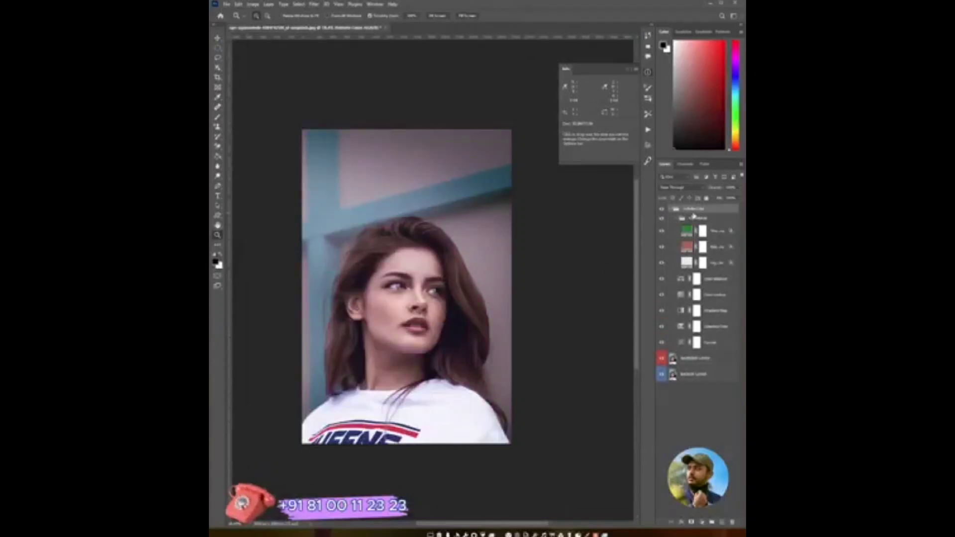
click(647, 144)
click(648, 161)
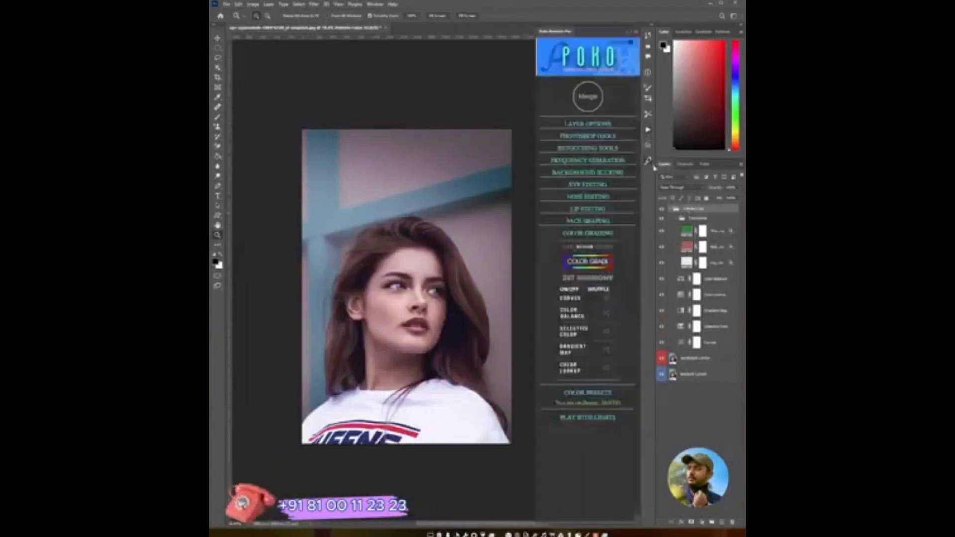
click(600, 269)
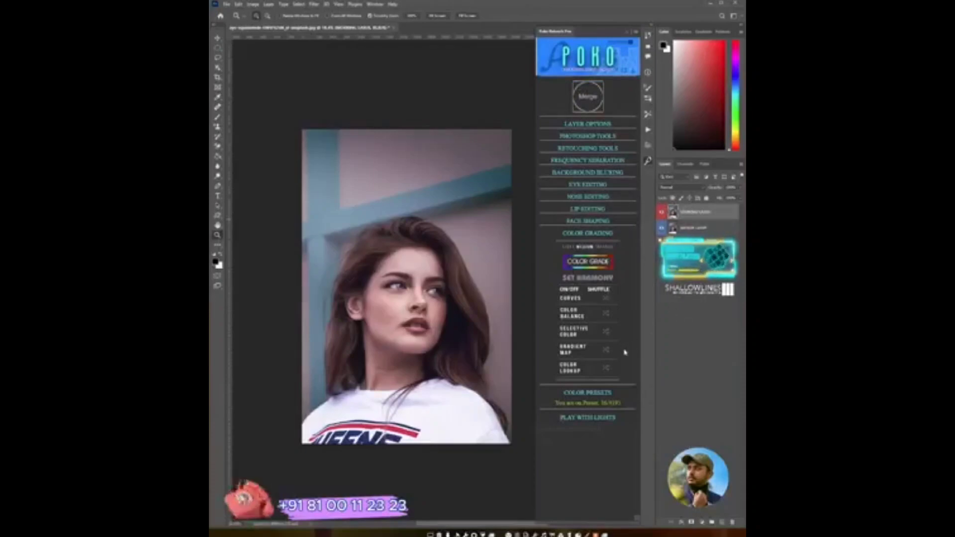
- Open Color Presets and step forward and back through the presets
click(589, 233)
click(589, 246)
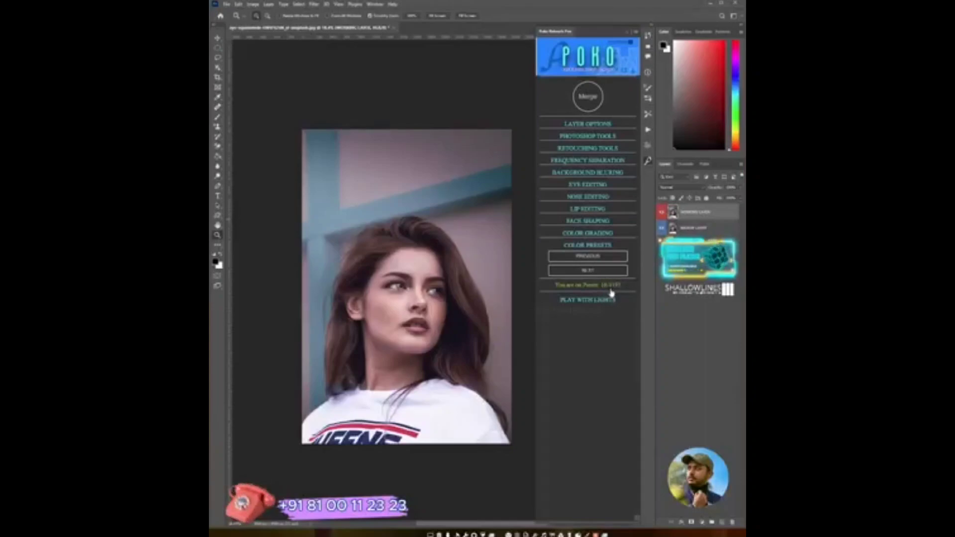
click(599, 273)
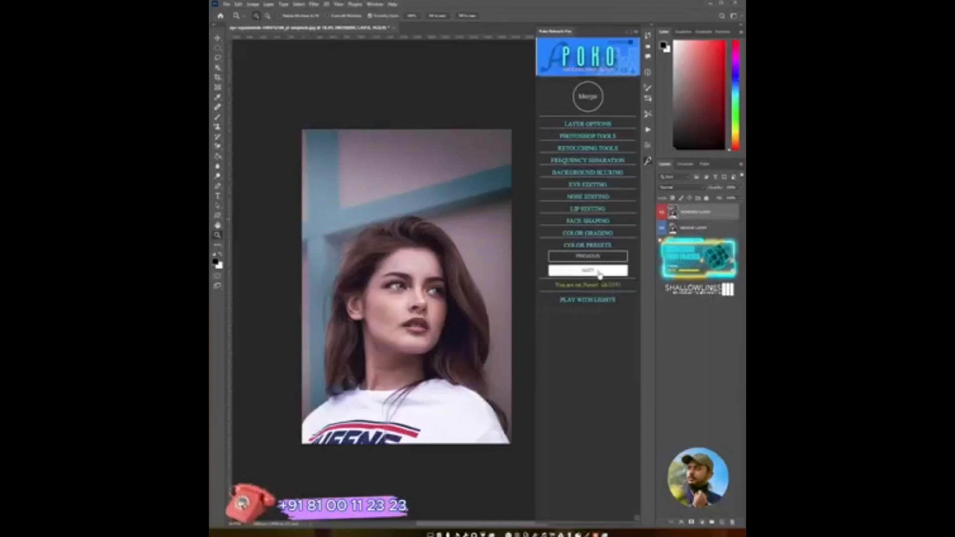
click(602, 257)
click(602, 257)
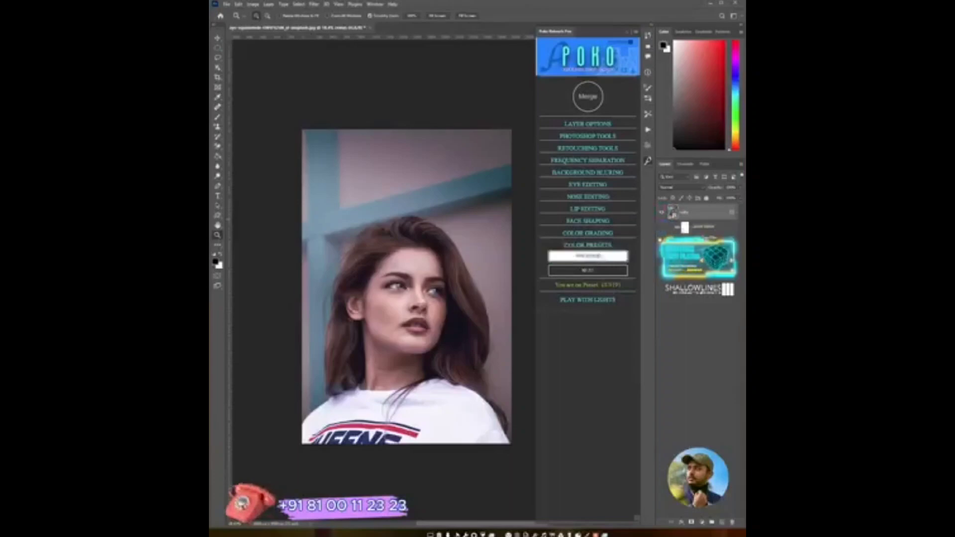
- Cycle forward through several more color presets to compare the looks on the portrait
click(602, 269)
click(602, 271)
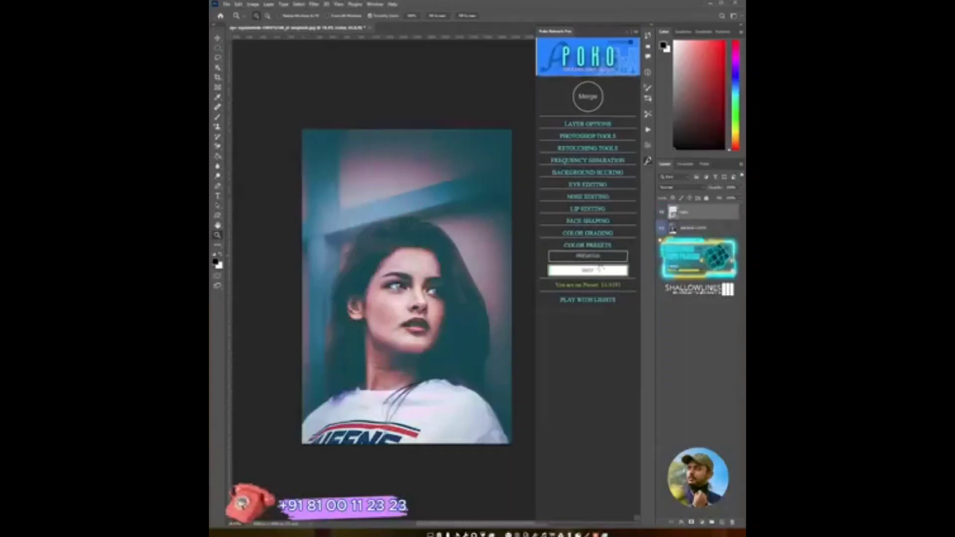
click(602, 271)
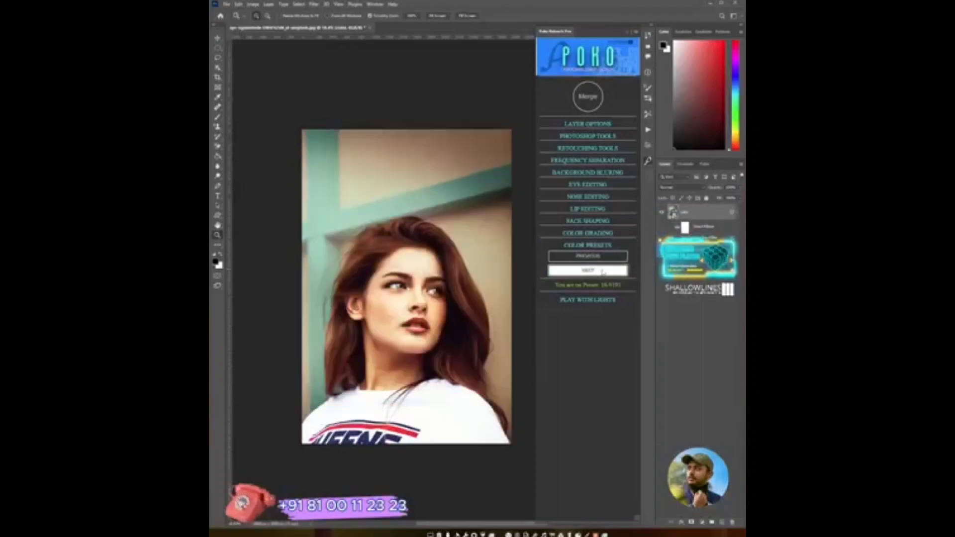
click(602, 271)
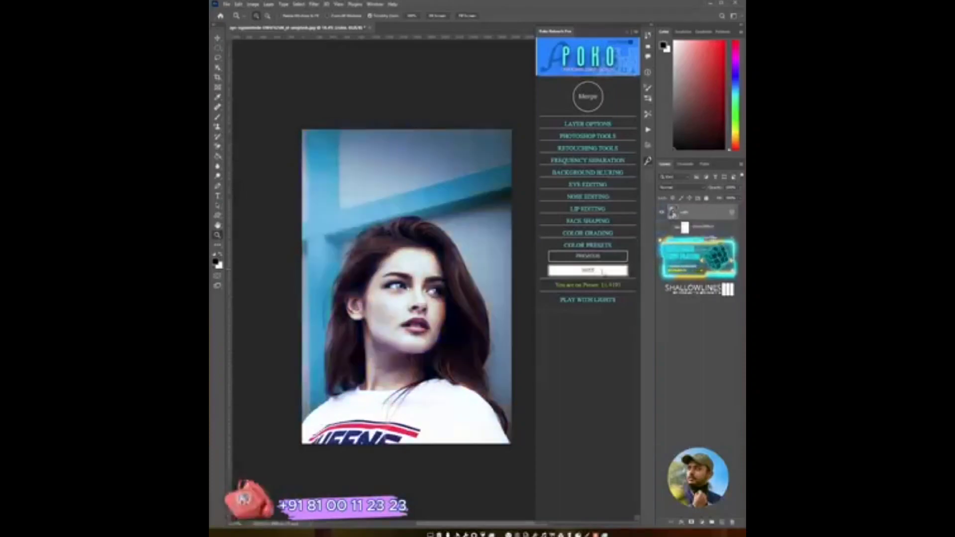
click(602, 271)
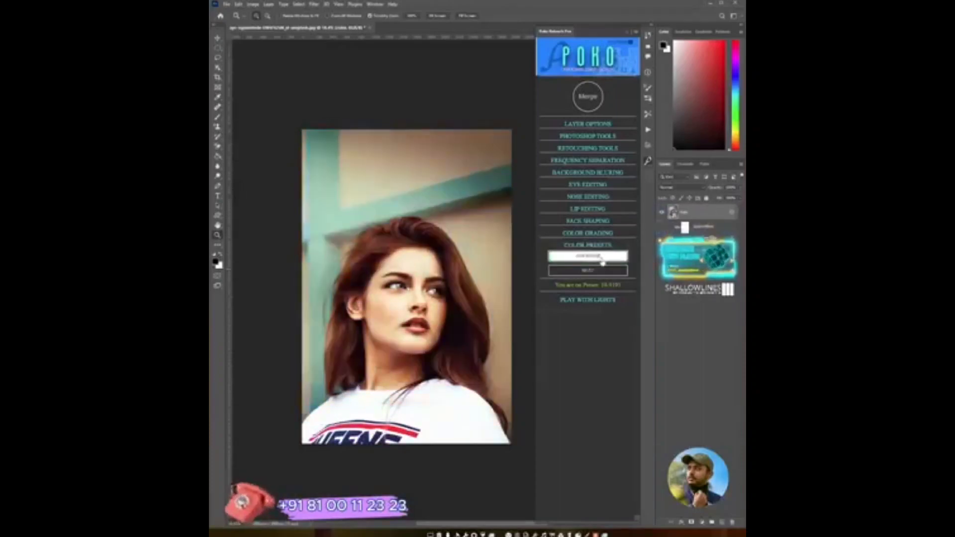
click(603, 271)
click(602, 271)
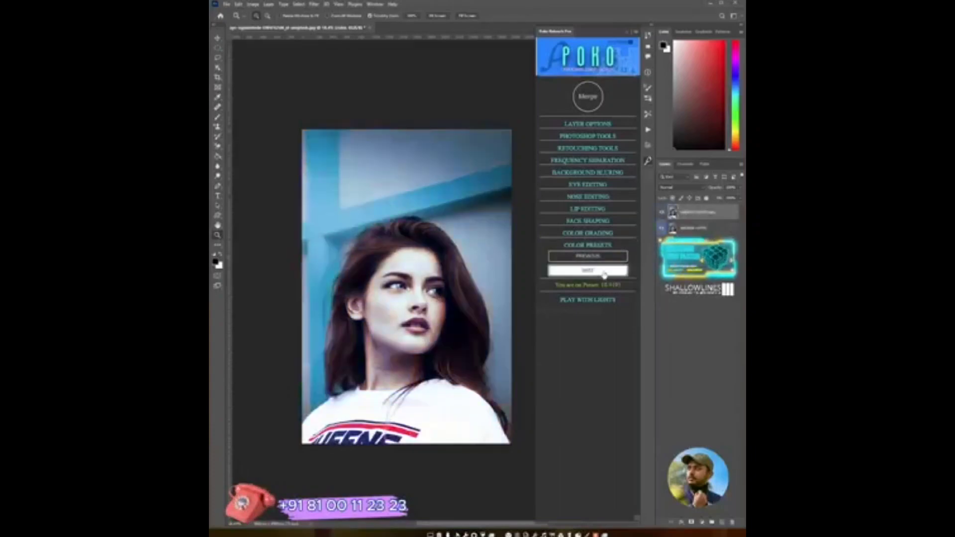
click(603, 271)
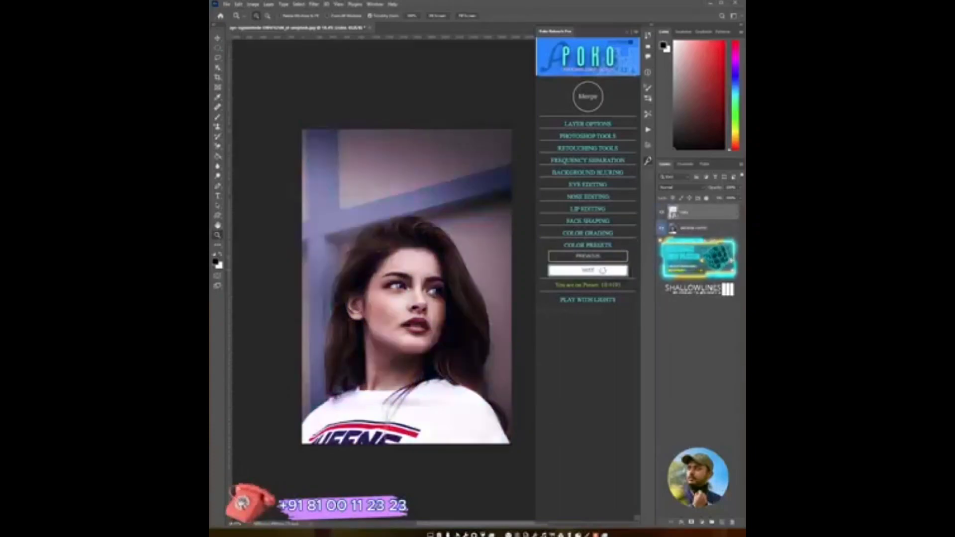
click(602, 271)
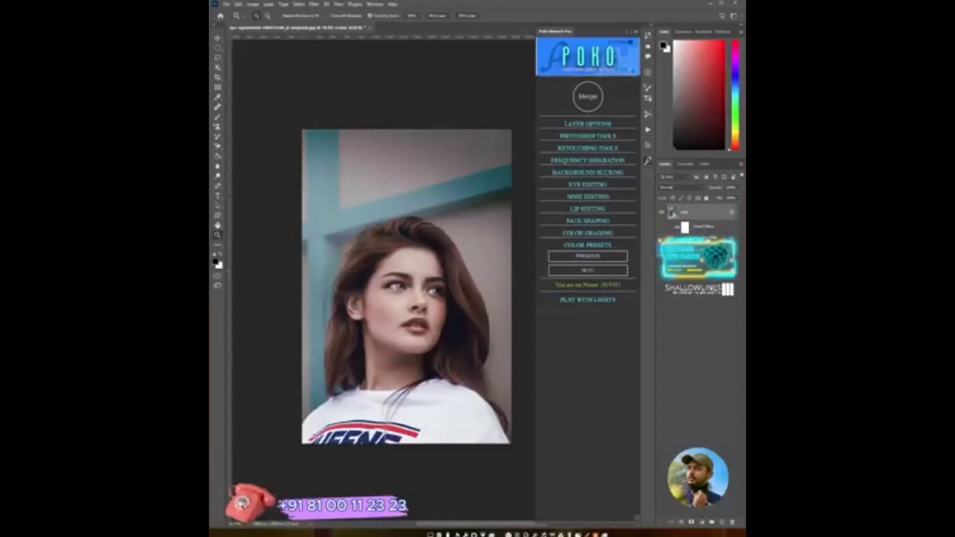
double_click(707, 237)
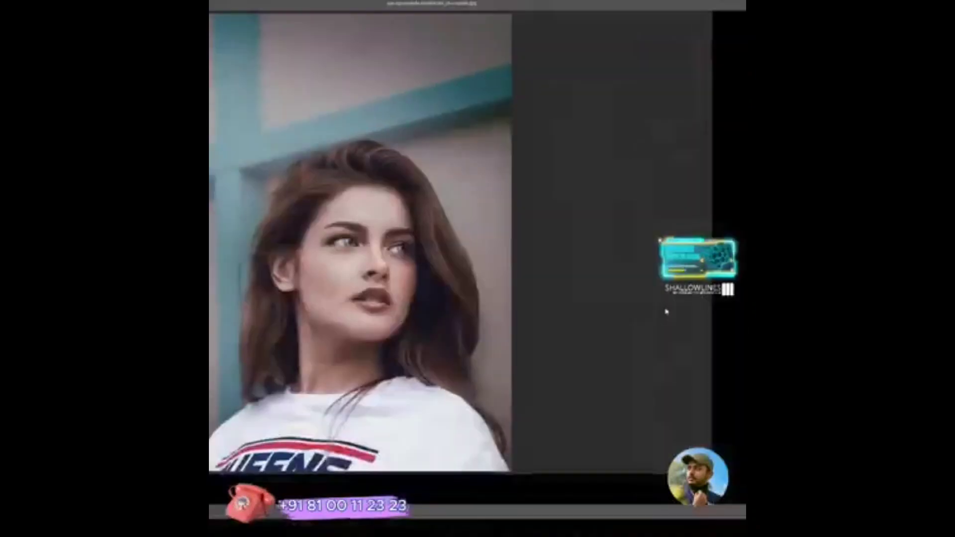
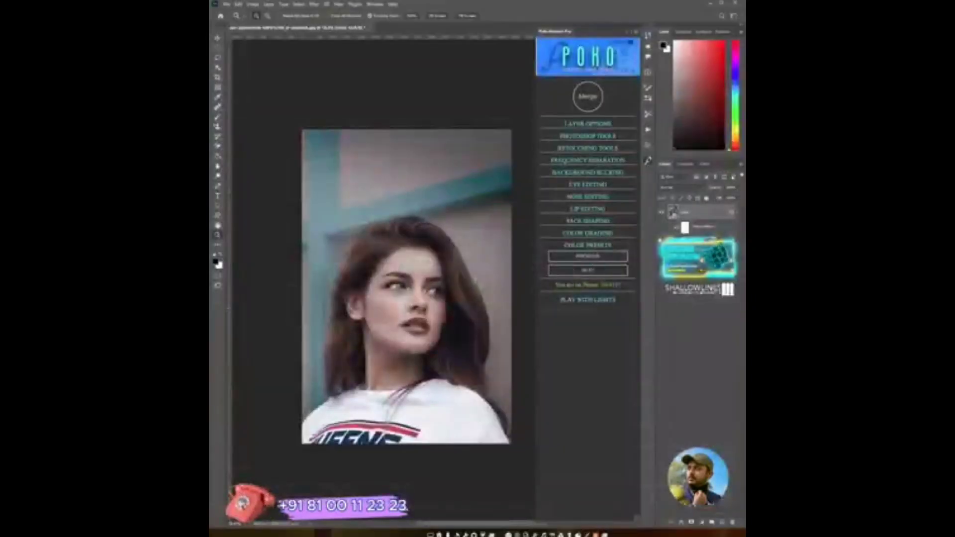
- Toggle the preset layer's visibility to compare, then step forward through the next color presets on the portrait
click(662, 213)
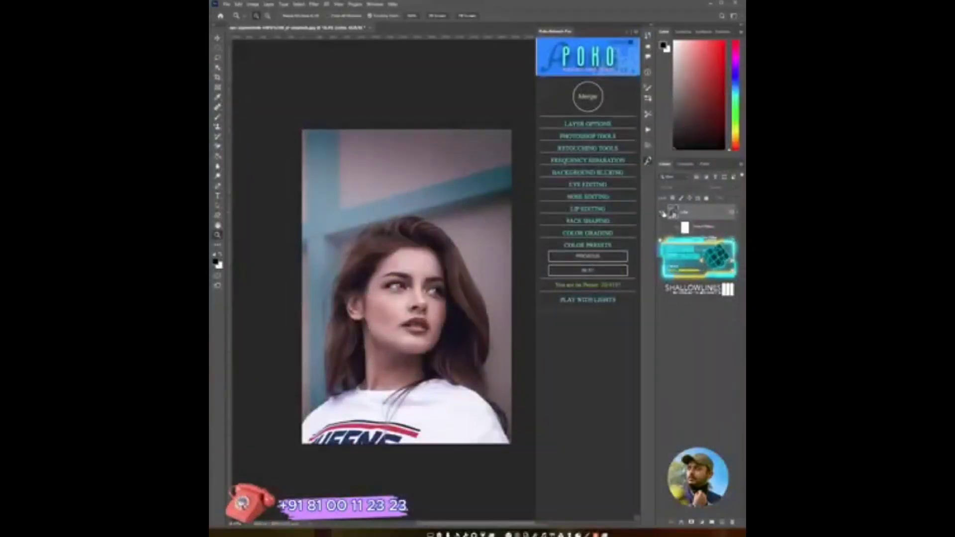
click(663, 214)
click(664, 213)
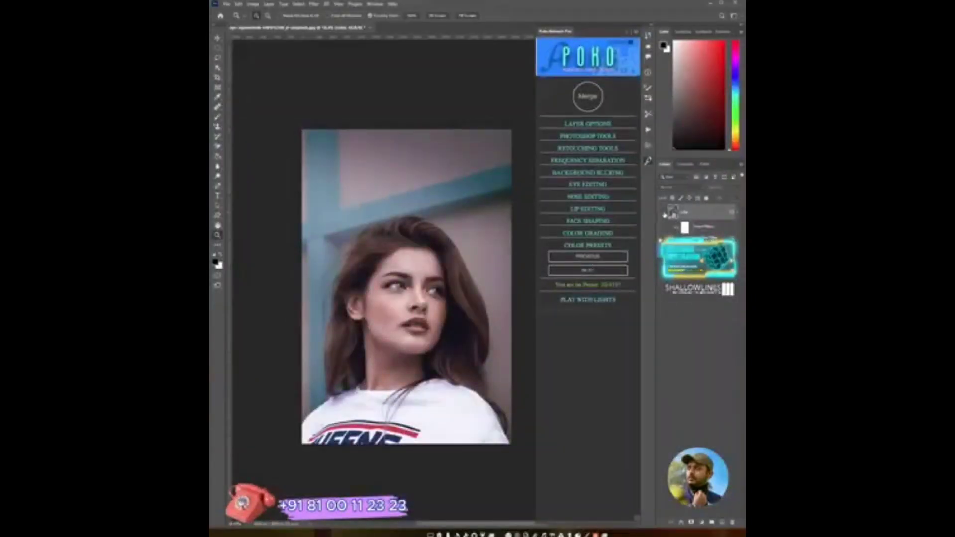
click(610, 271)
click(610, 270)
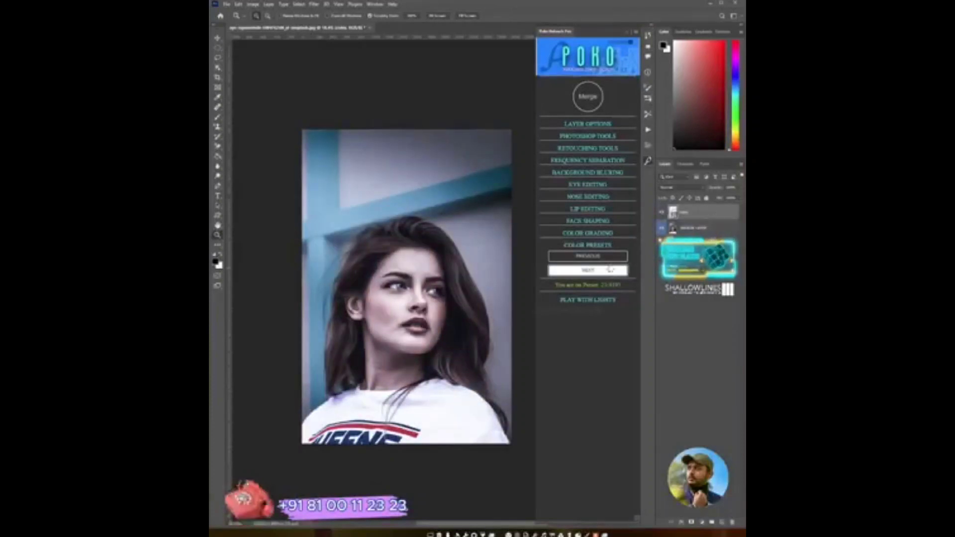
click(610, 270)
click(610, 271)
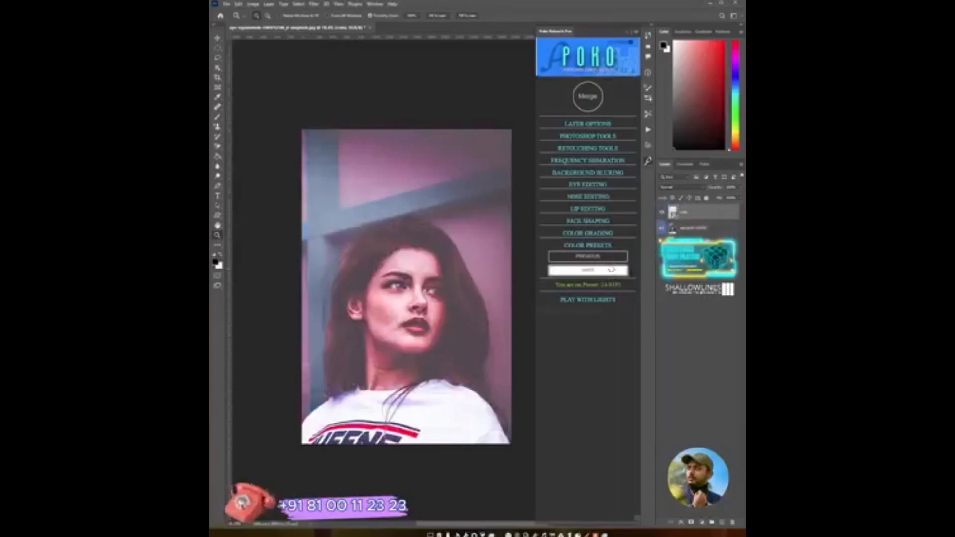
click(611, 270)
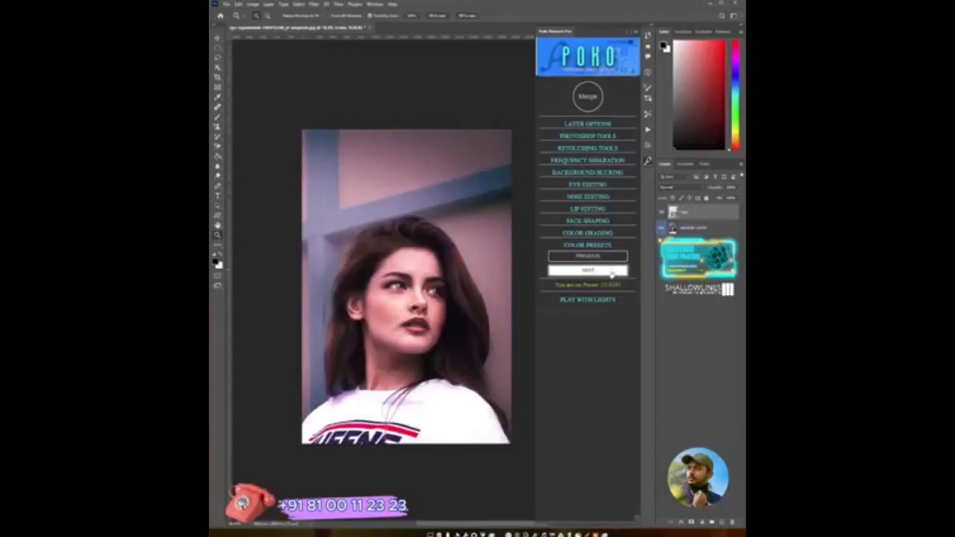
click(610, 271)
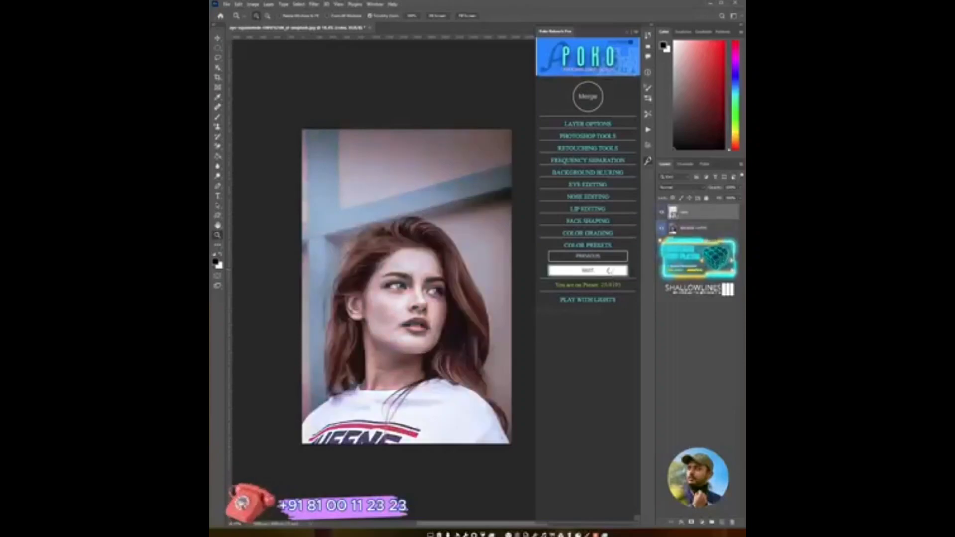
click(610, 271)
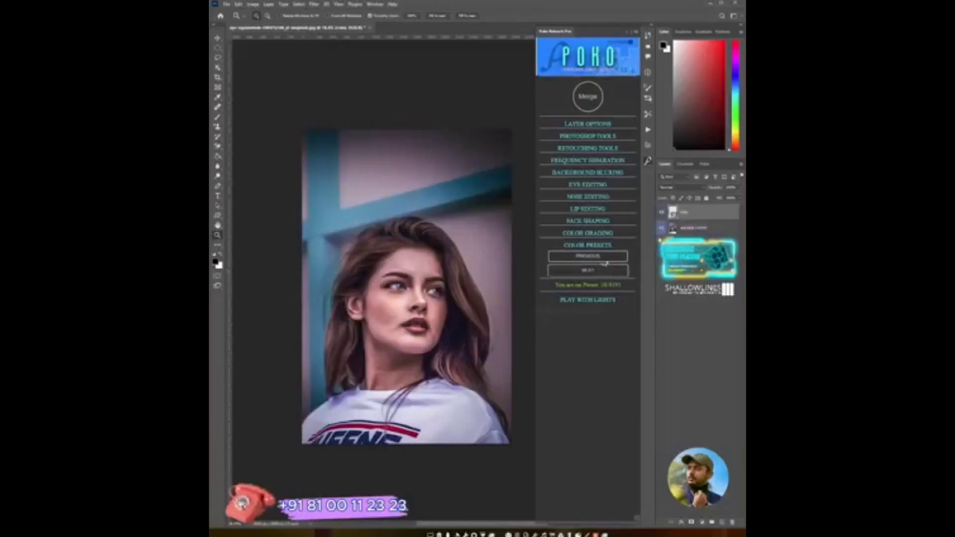
click(609, 271)
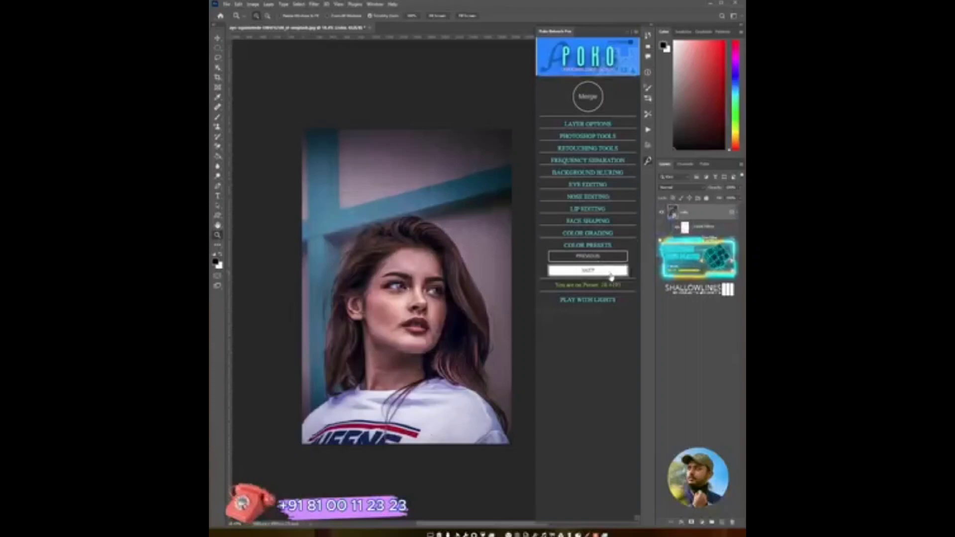
click(609, 272)
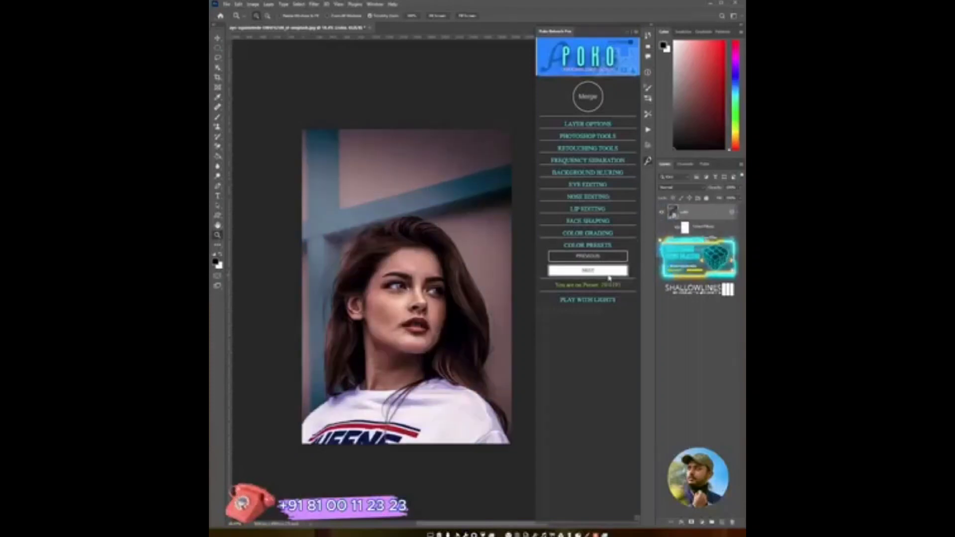
click(609, 277)
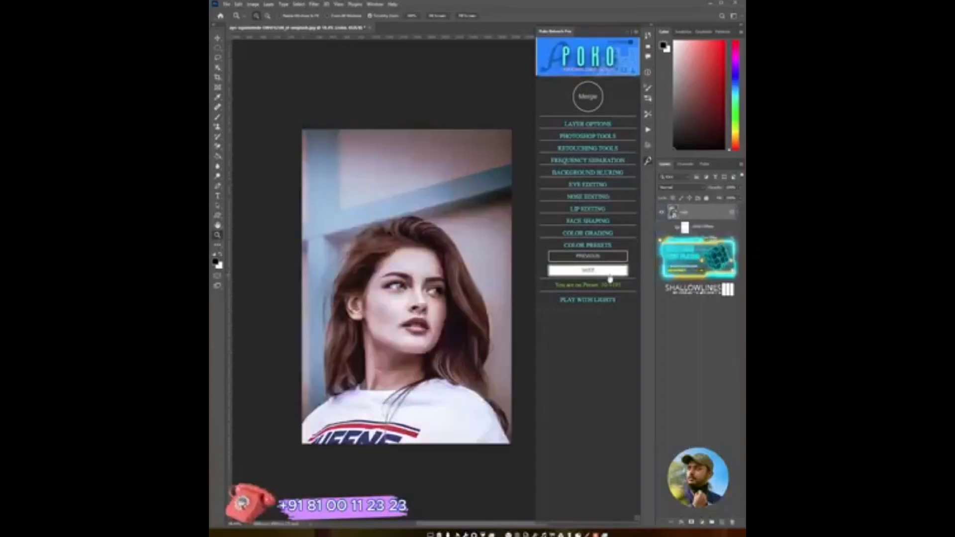
click(608, 276)
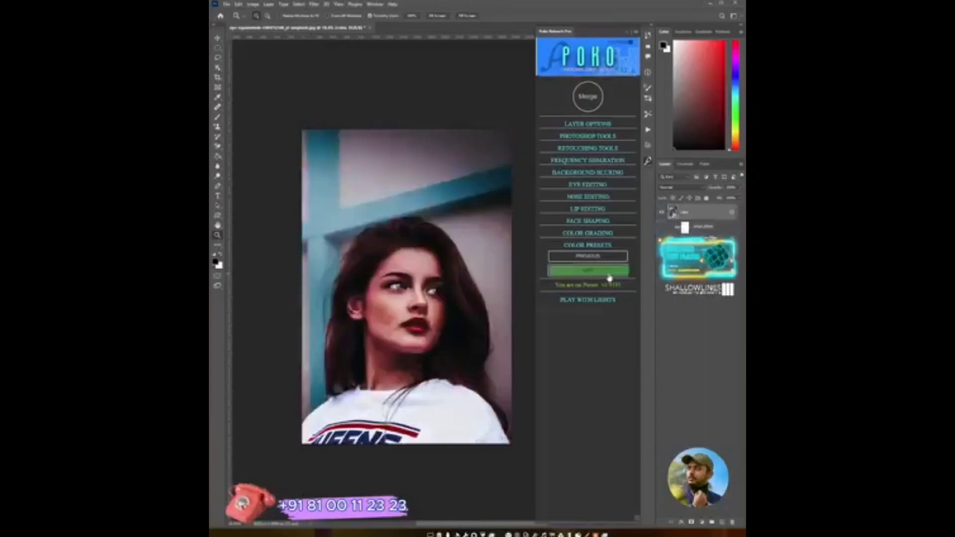
click(606, 273)
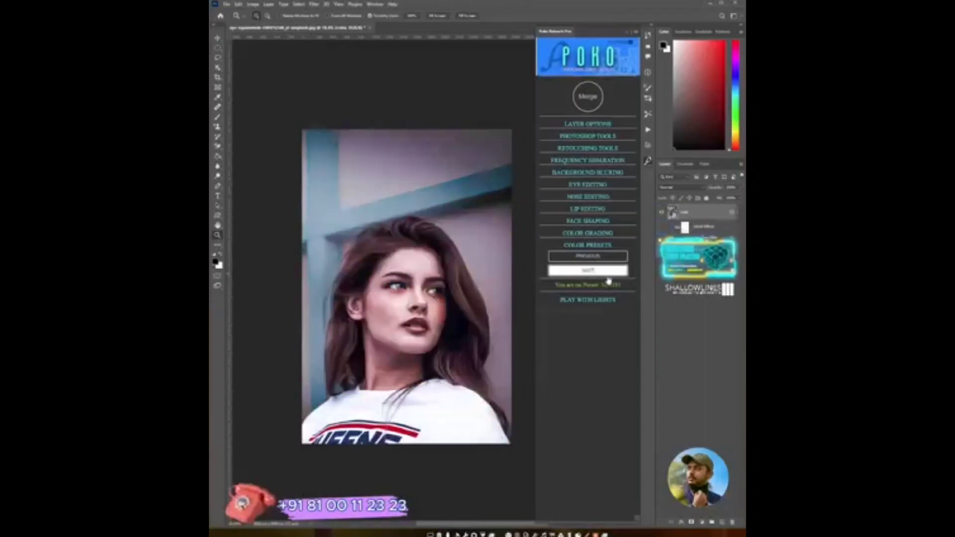
click(608, 277)
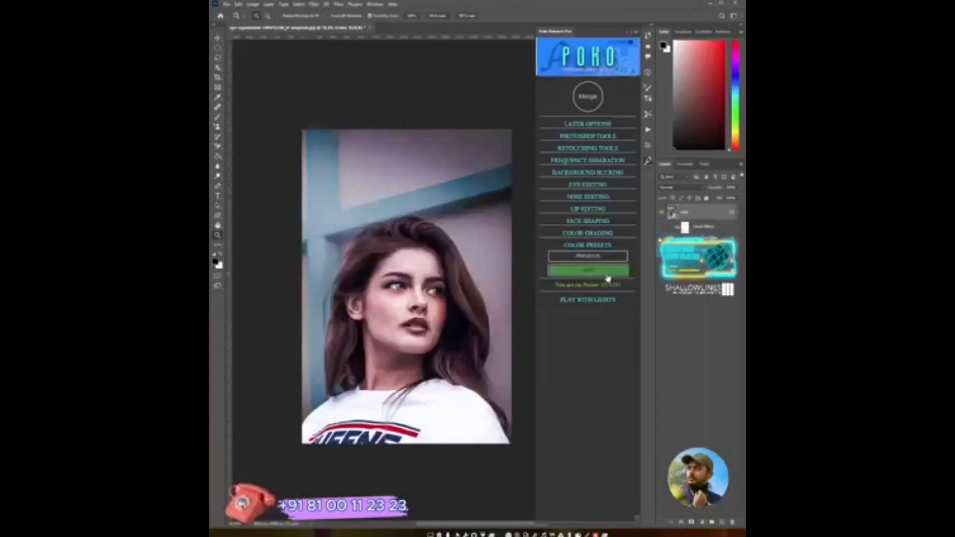
- Keep advancing through further color presets to compare more looks on the portrait
click(598, 234)
click(591, 234)
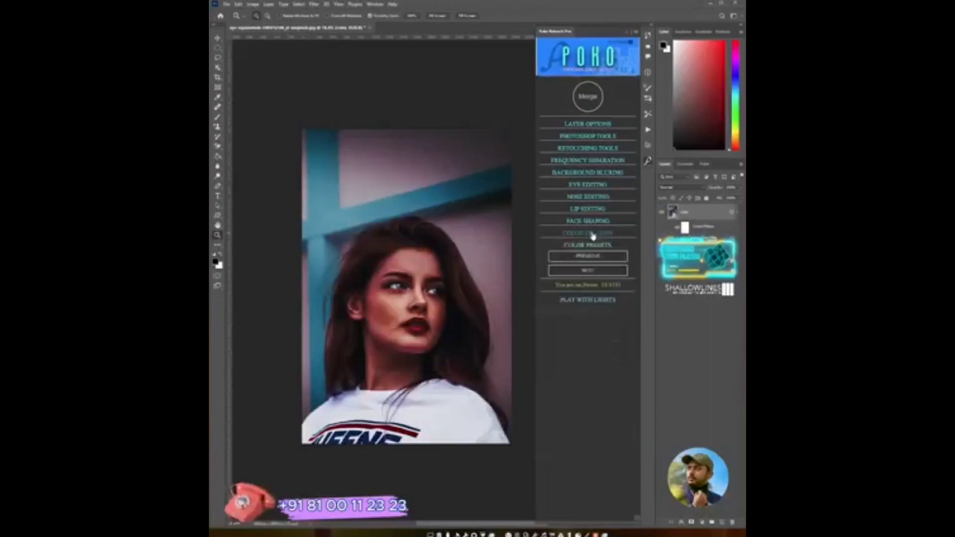
click(600, 271)
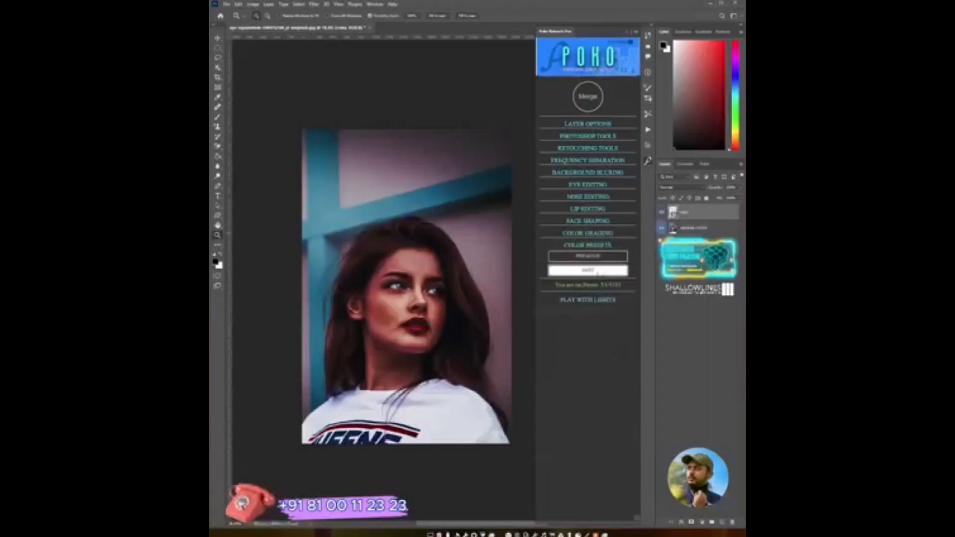
click(601, 273)
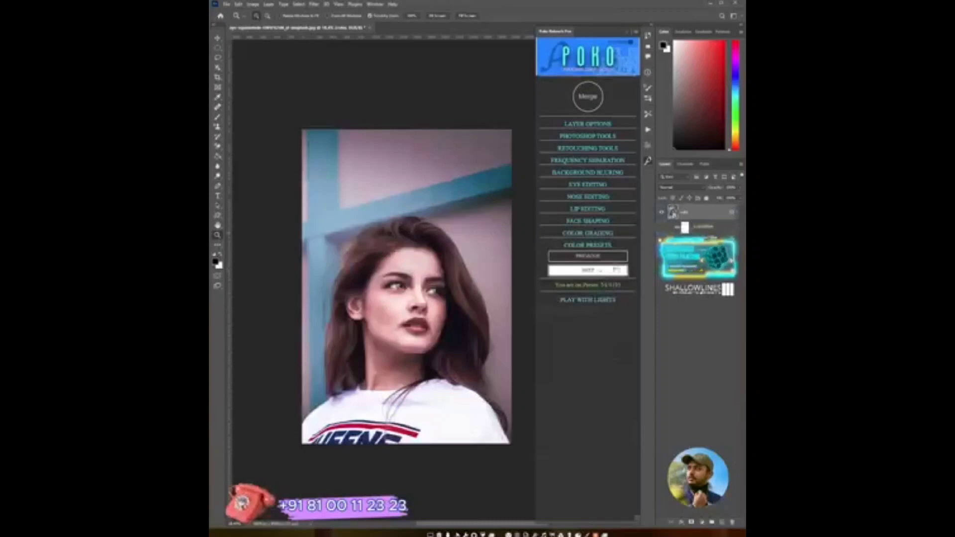
click(599, 270)
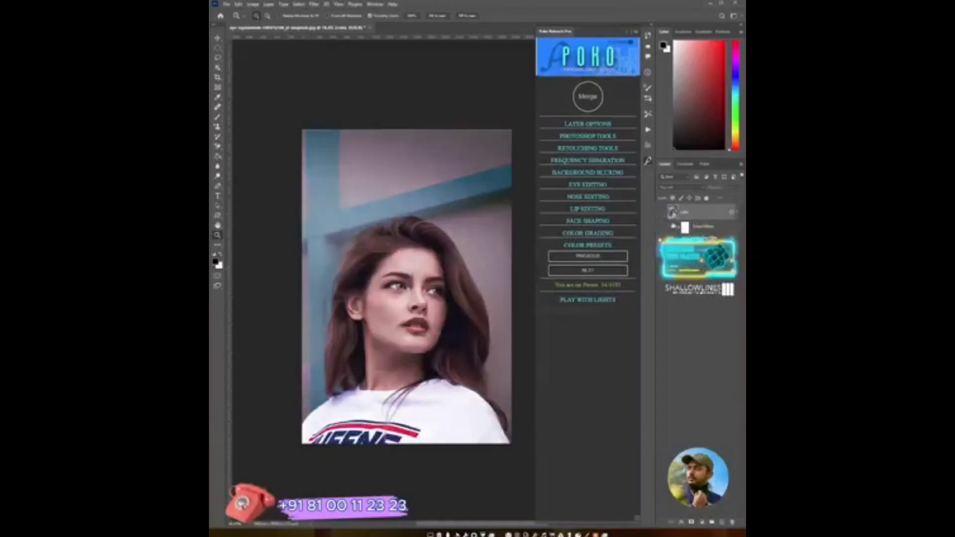
click(607, 272)
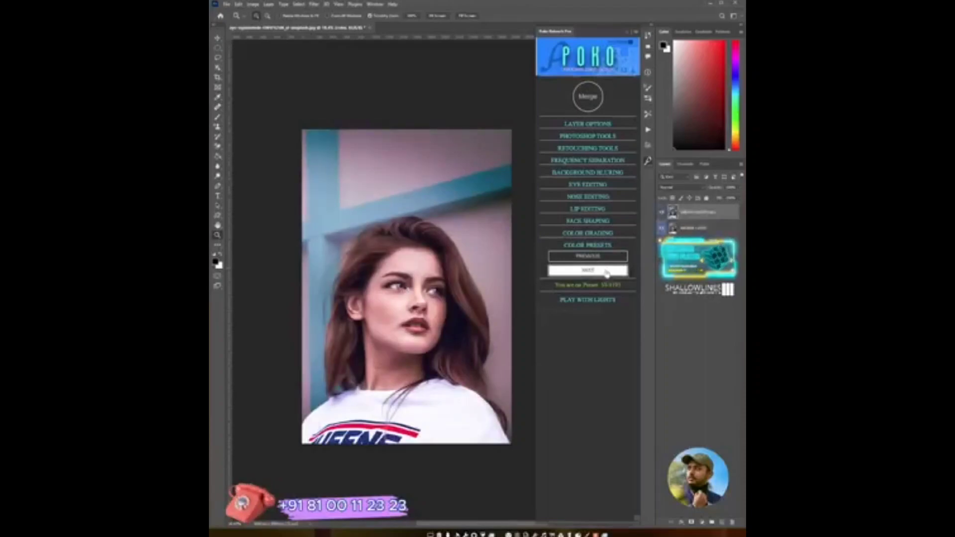
click(607, 272)
click(607, 271)
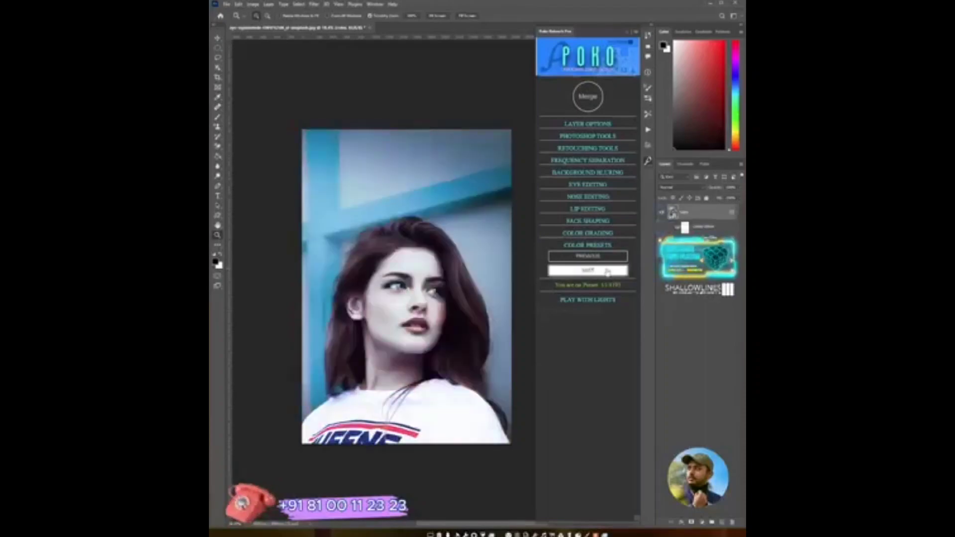
- Lower the chosen preset layer's opacity slightly and toggle its visibility to compare with the original
drag(721, 198, 713, 198)
click(662, 213)
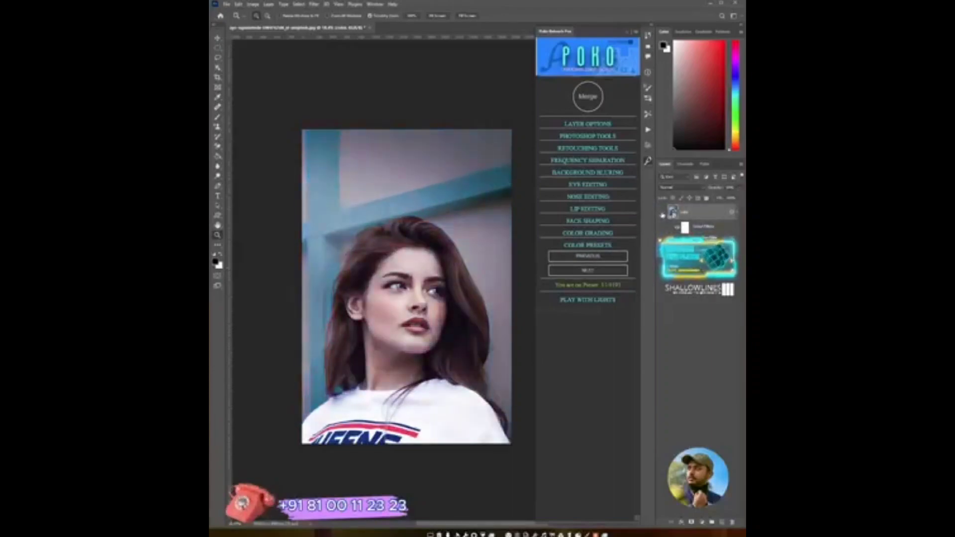
click(661, 213)
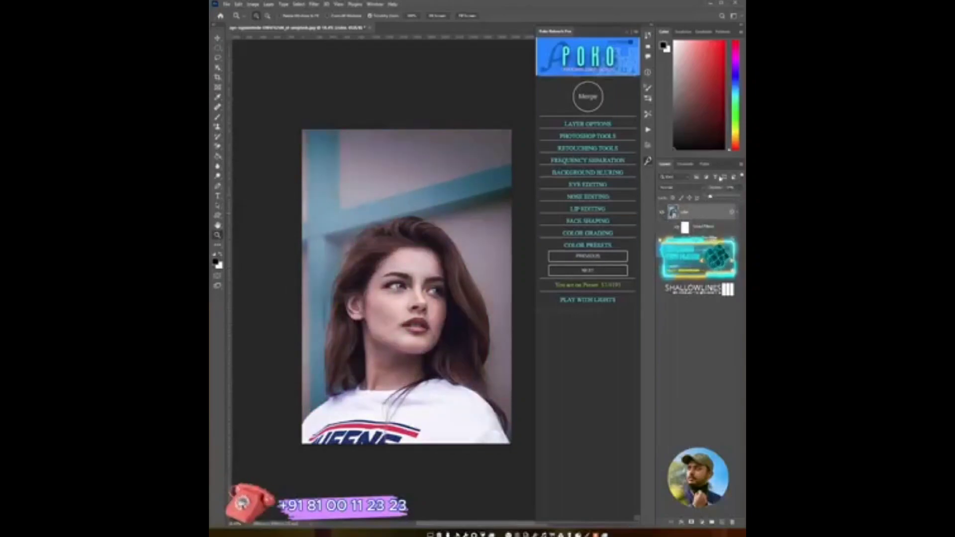
- Collapse Color Presets, open Play With Lights, try the Adjust Light effect and delete its layer
click(597, 247)
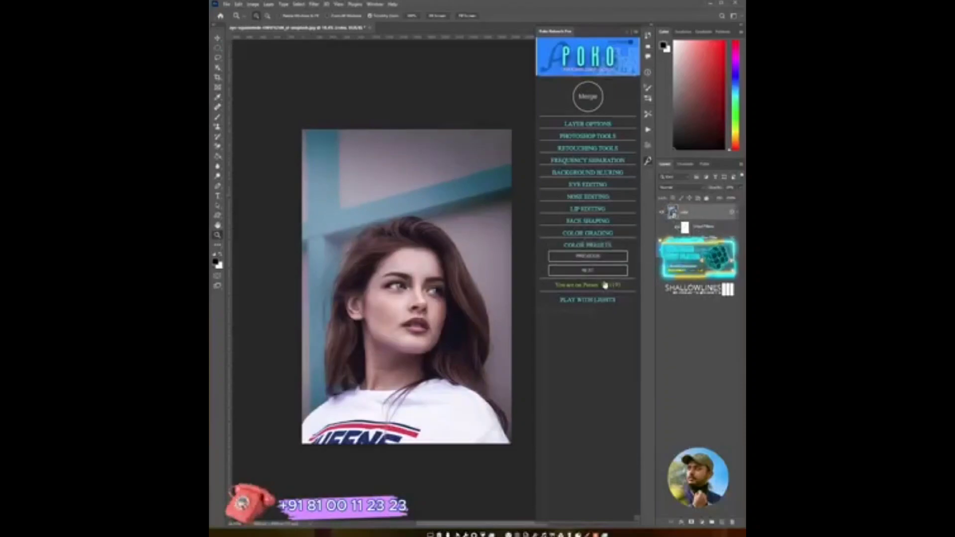
click(590, 247)
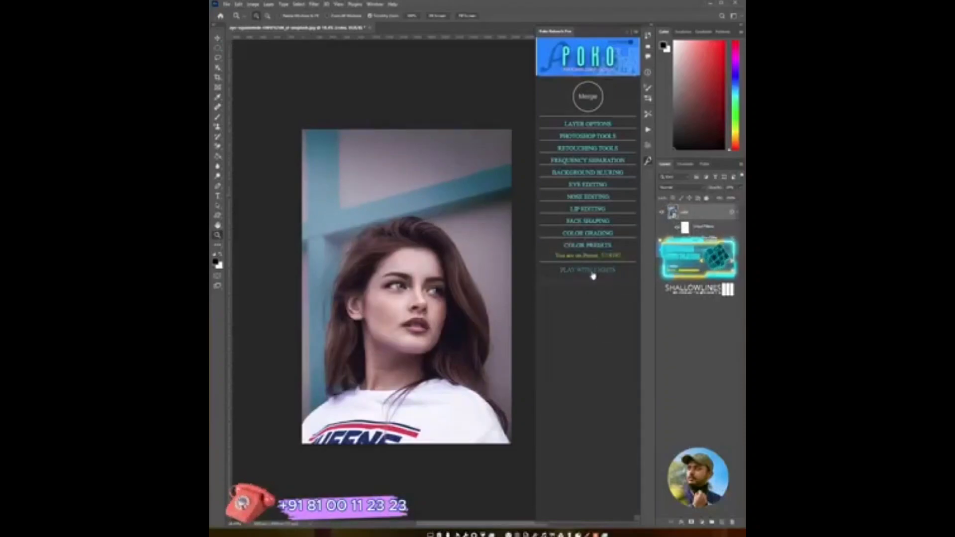
click(594, 272)
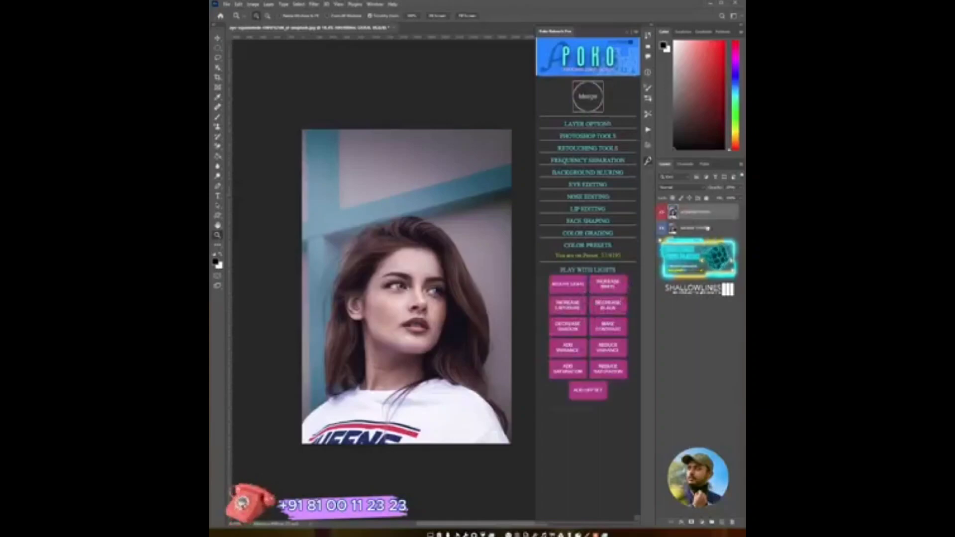
click(577, 285)
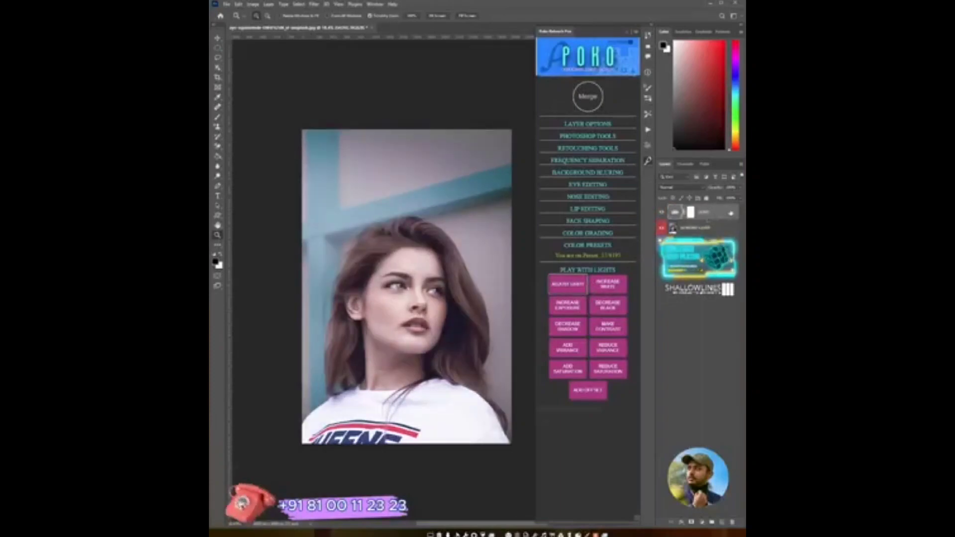
key(Delete)
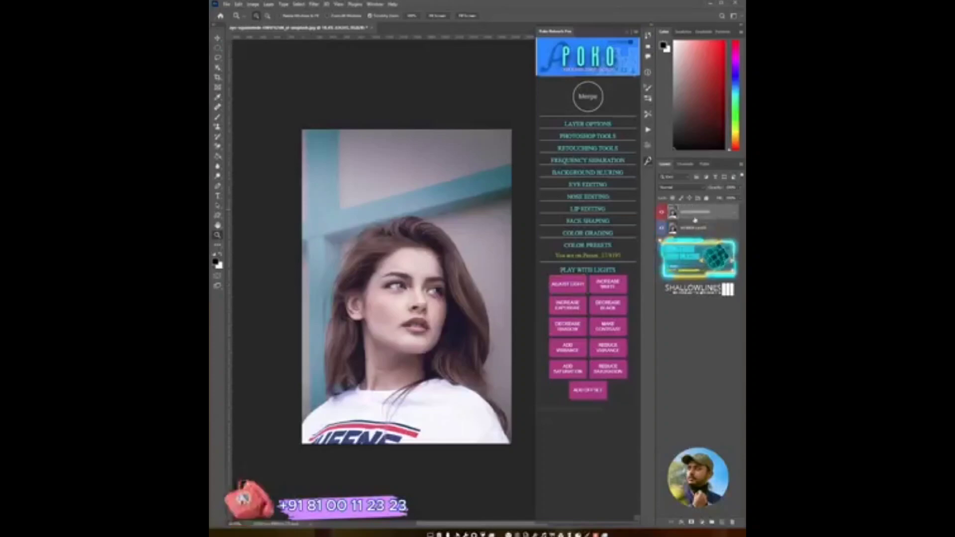
- Try the Increase White and Increase Exposure effects, reducing opacity and comparing, then delete each layer
click(612, 288)
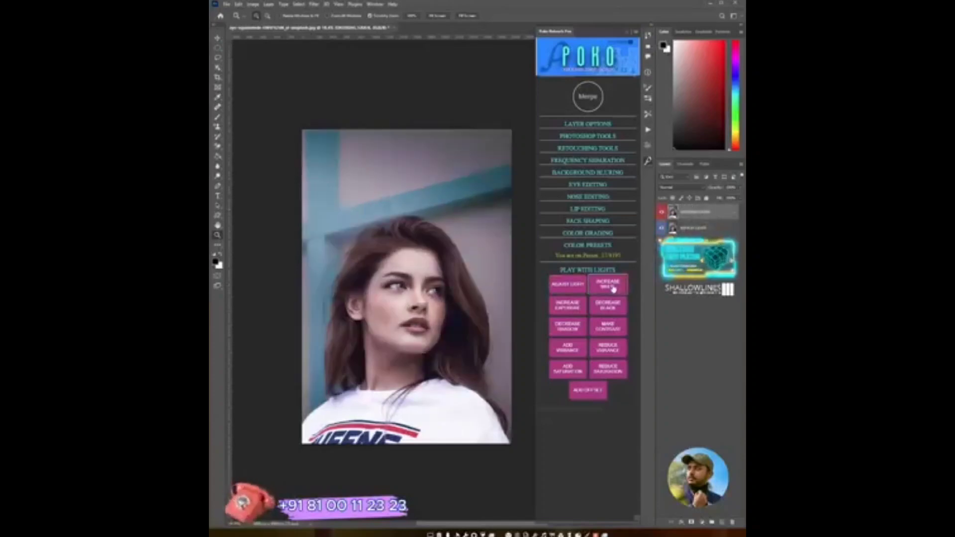
click(739, 188)
drag(737, 196, 714, 198)
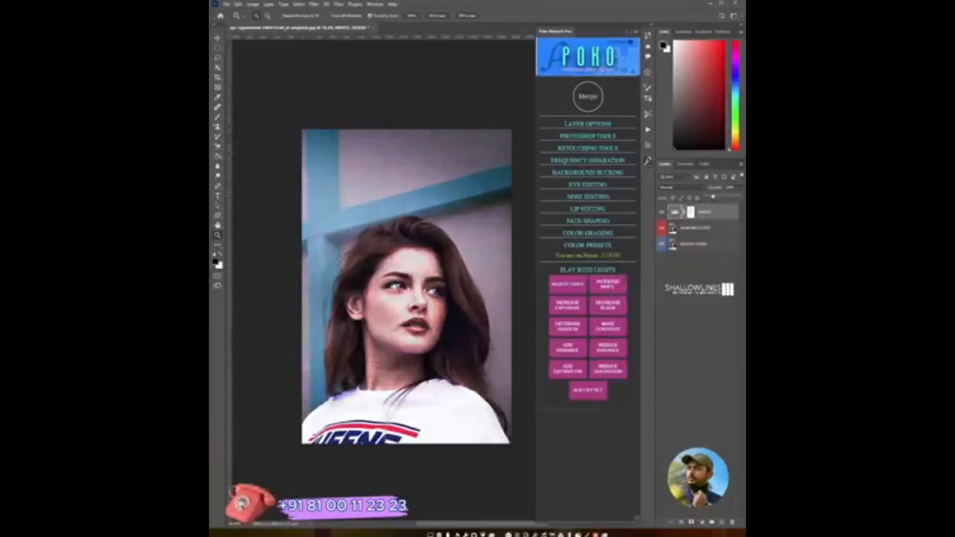
click(662, 213)
click(661, 212)
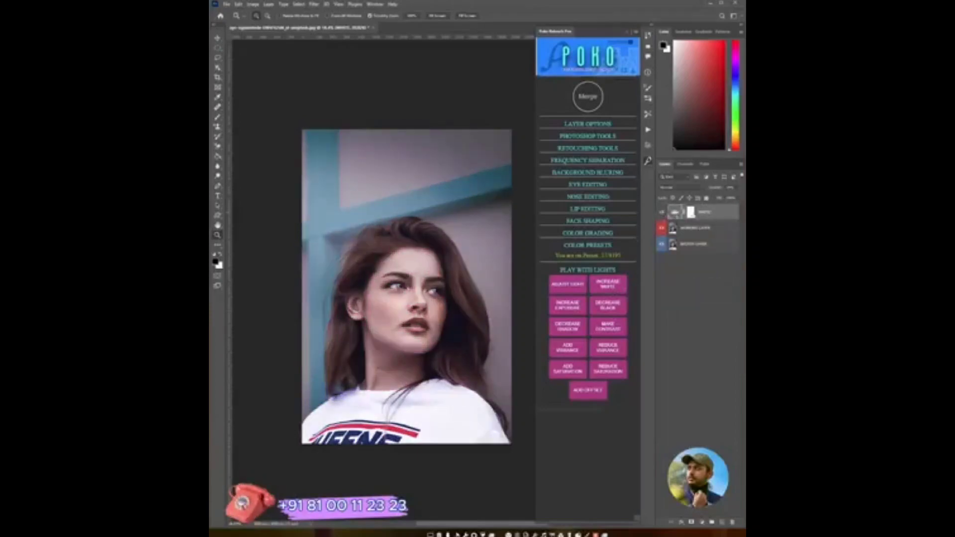
key(Delete)
click(568, 306)
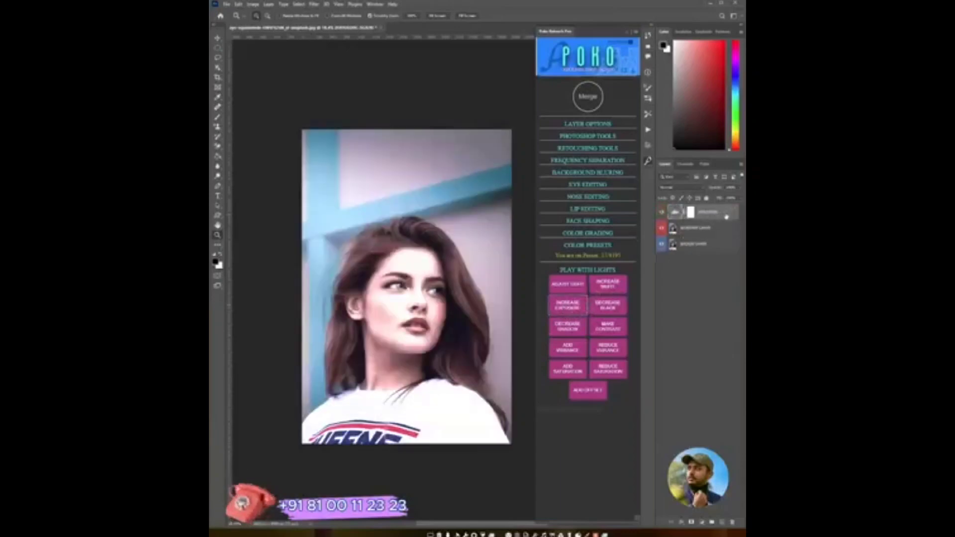
key(Delete)
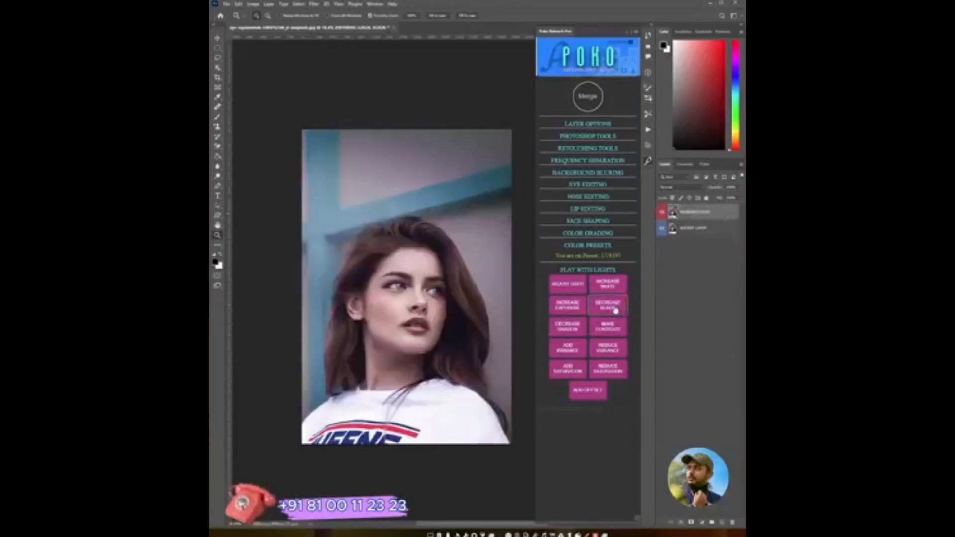
- Try the Decrease Black effect, lower its opacity, toggle its visibility to compare, and remove it
click(617, 310)
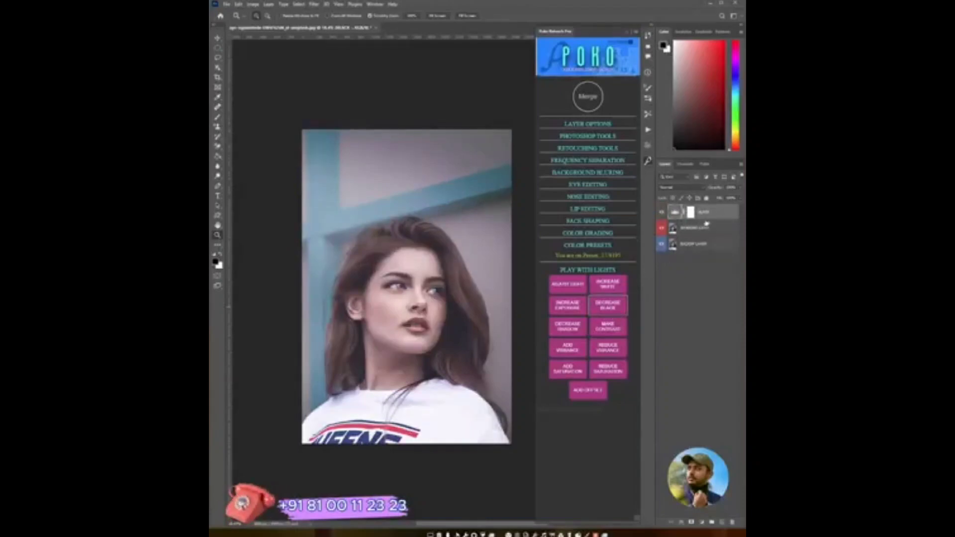
drag(725, 198, 721, 199)
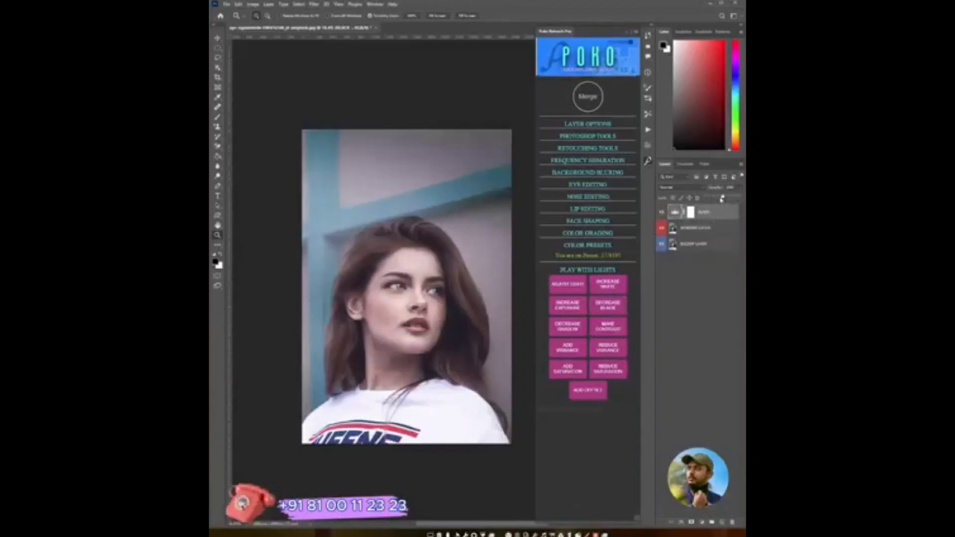
click(661, 214)
click(661, 213)
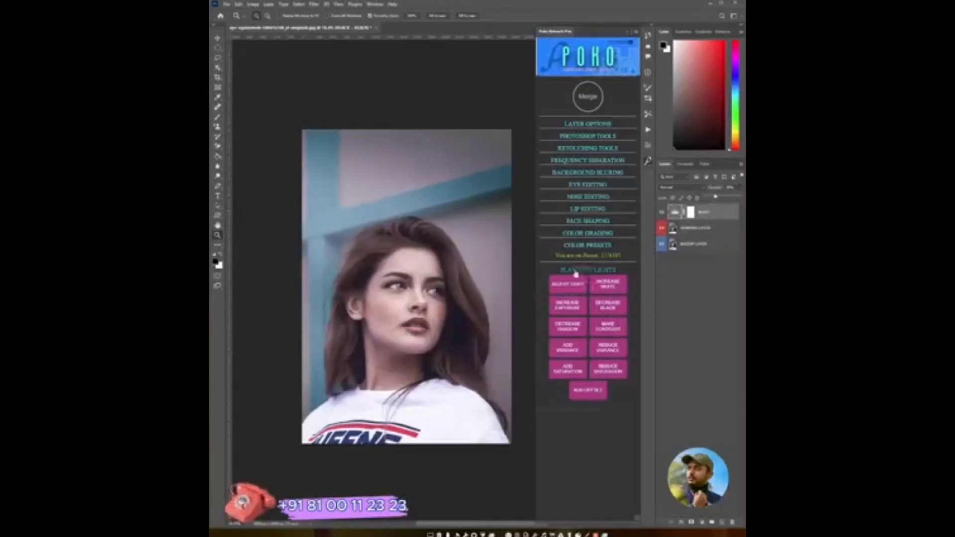
click(623, 306)
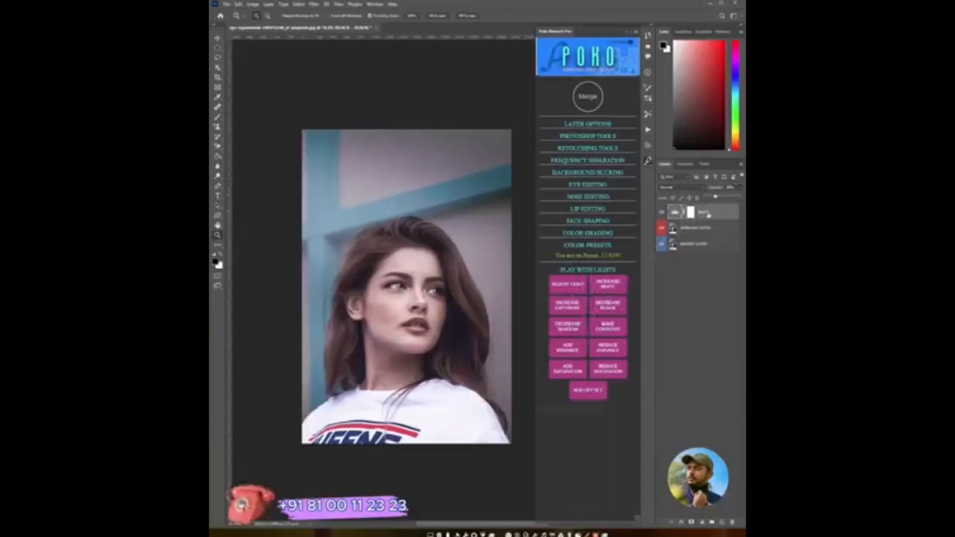
- Try the Decrease Shadow and Make Contrast effects and remove their layers
click(572, 332)
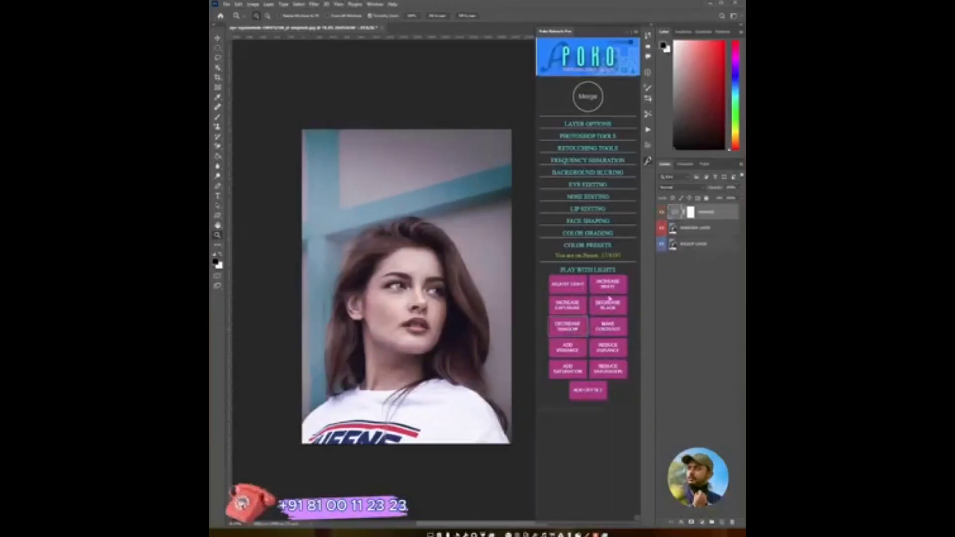
click(608, 335)
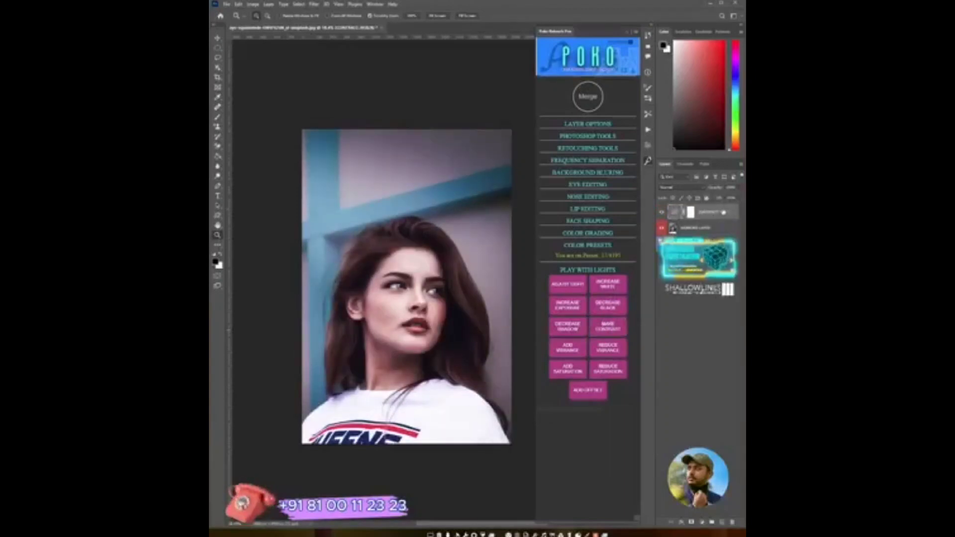
click(600, 315)
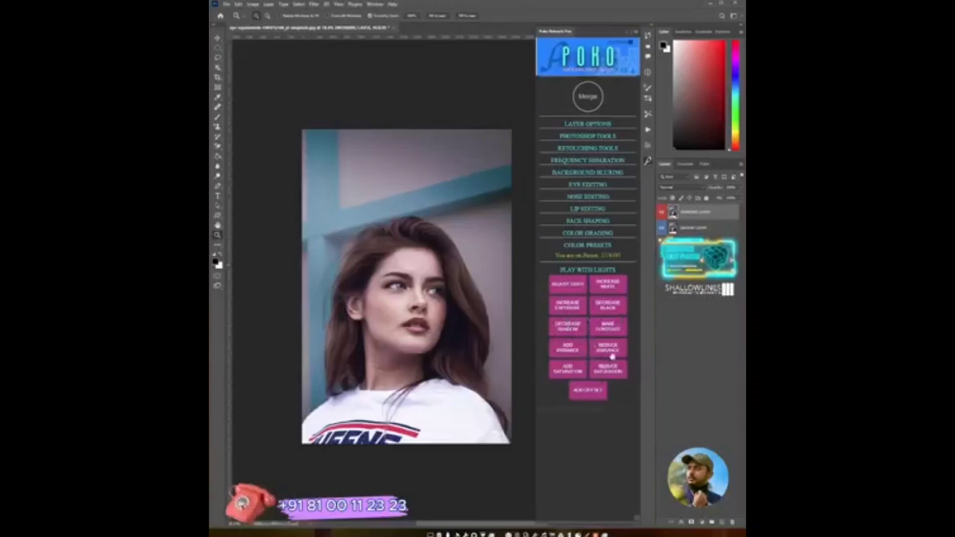
- Try the Add Vibrance effect twice, then select and delete both vibrance layers
click(571, 350)
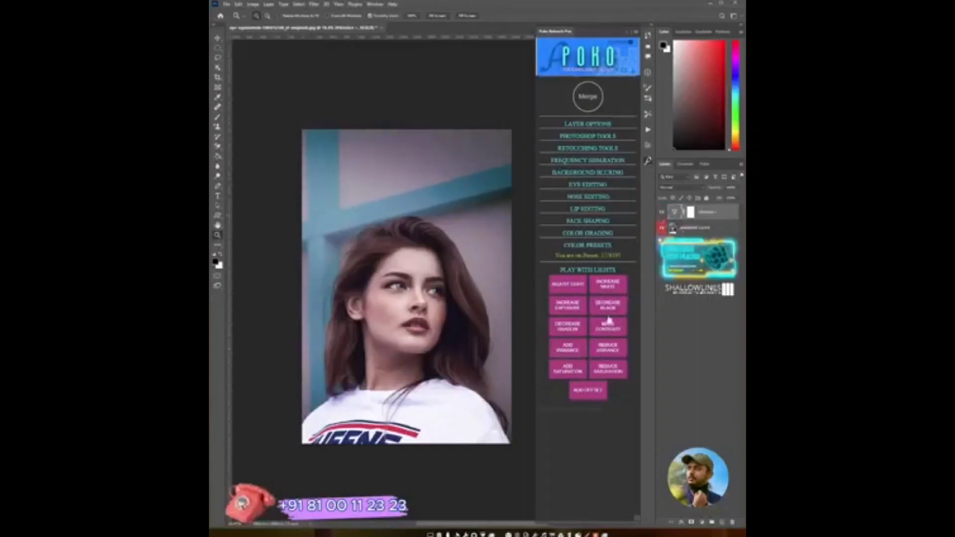
click(571, 351)
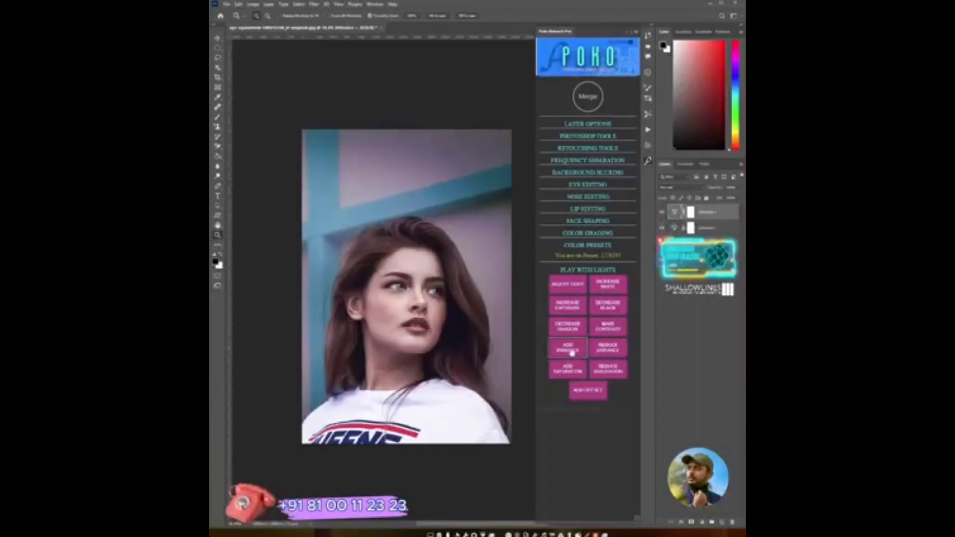
click(708, 244)
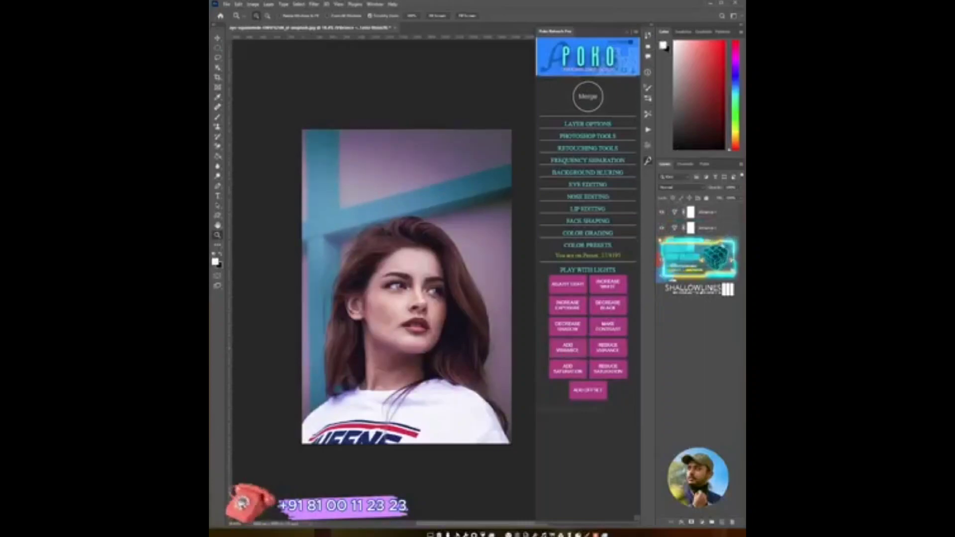
click(719, 216)
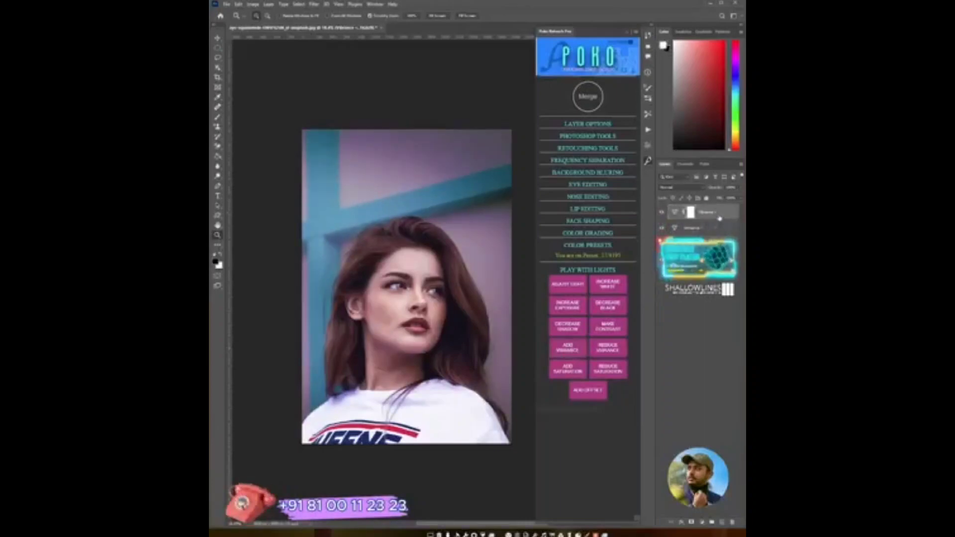
key(Delete)
key(Delete)
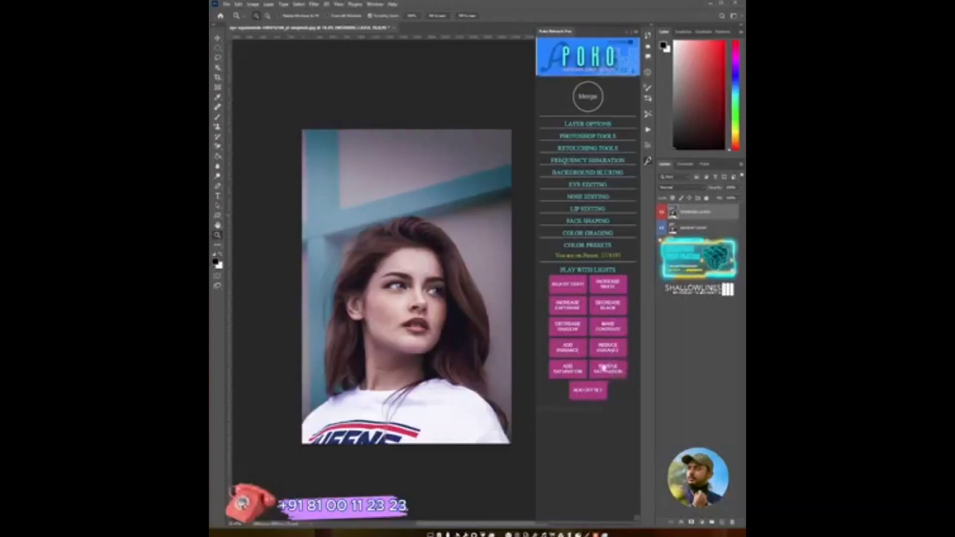
- Try the Add Saturation and Reduce Saturation effects, toggle their visibility to compare, and delete the layers
click(576, 369)
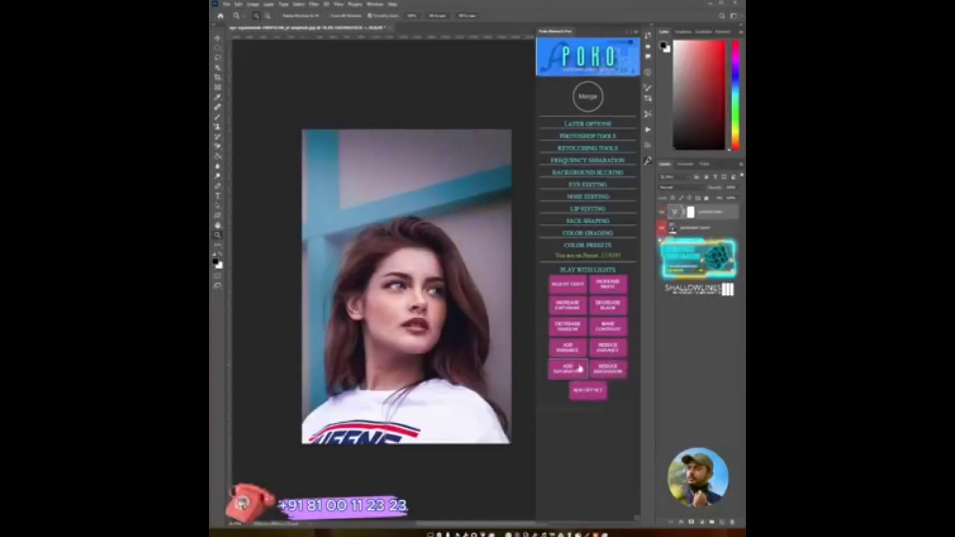
click(610, 377)
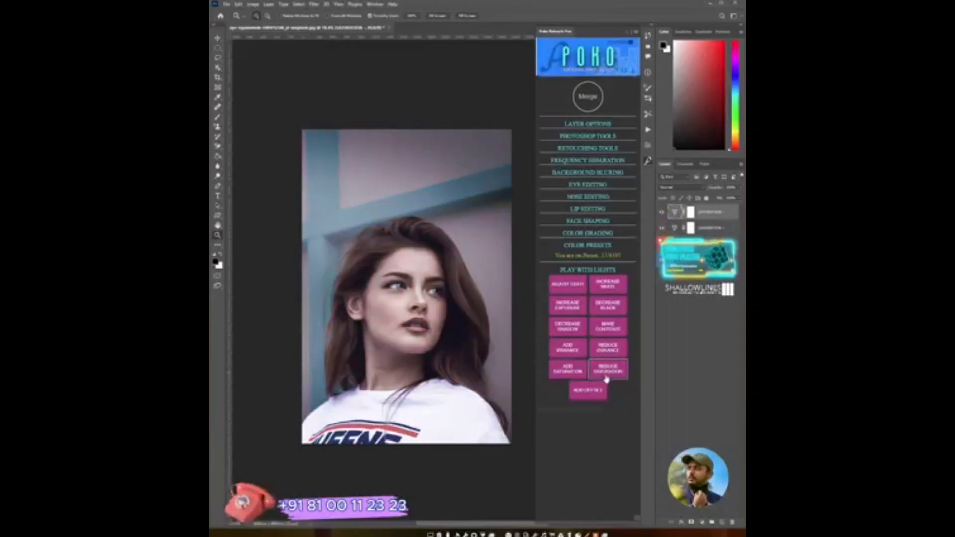
click(570, 376)
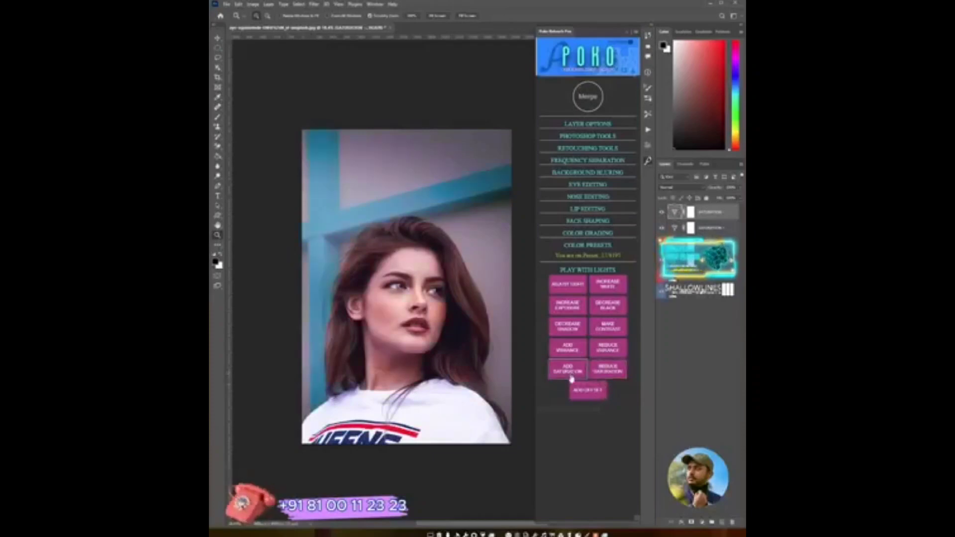
click(606, 377)
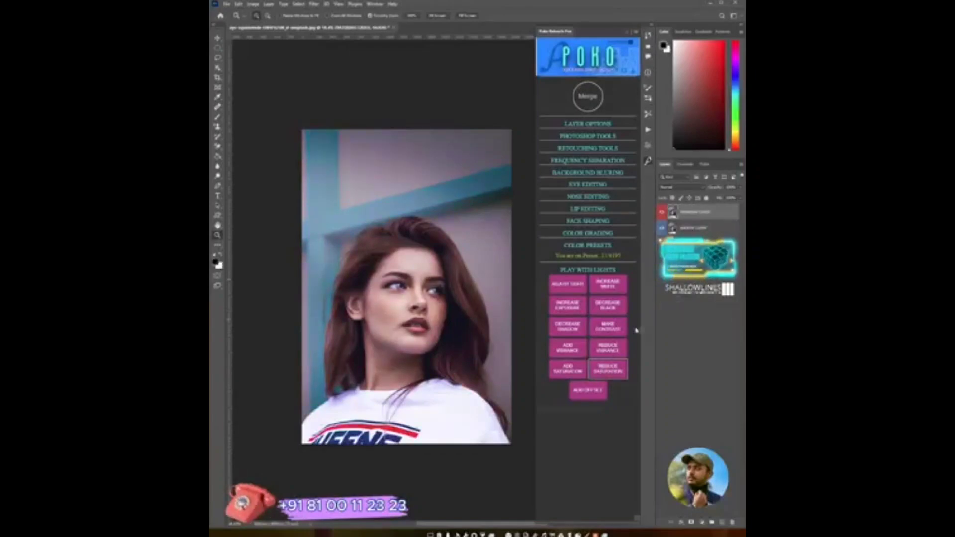
click(576, 371)
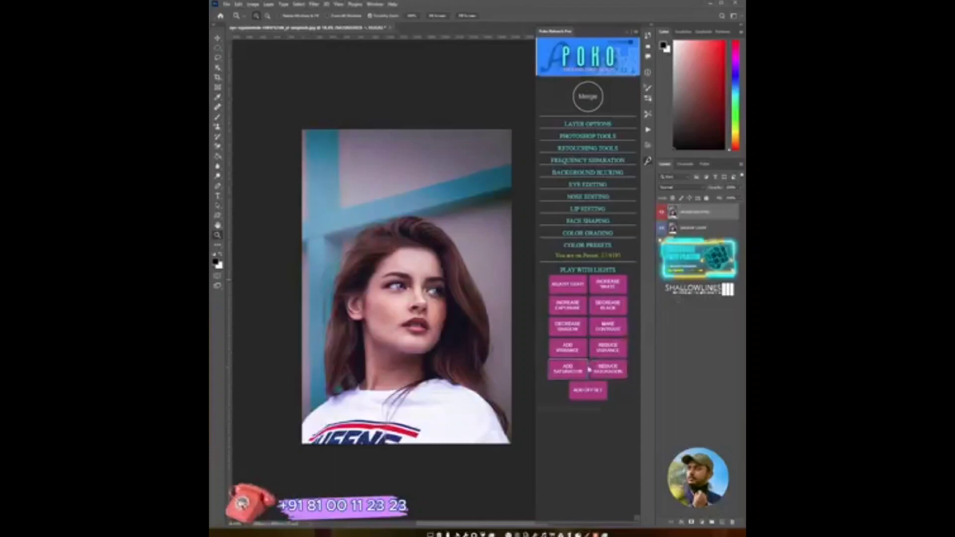
click(607, 371)
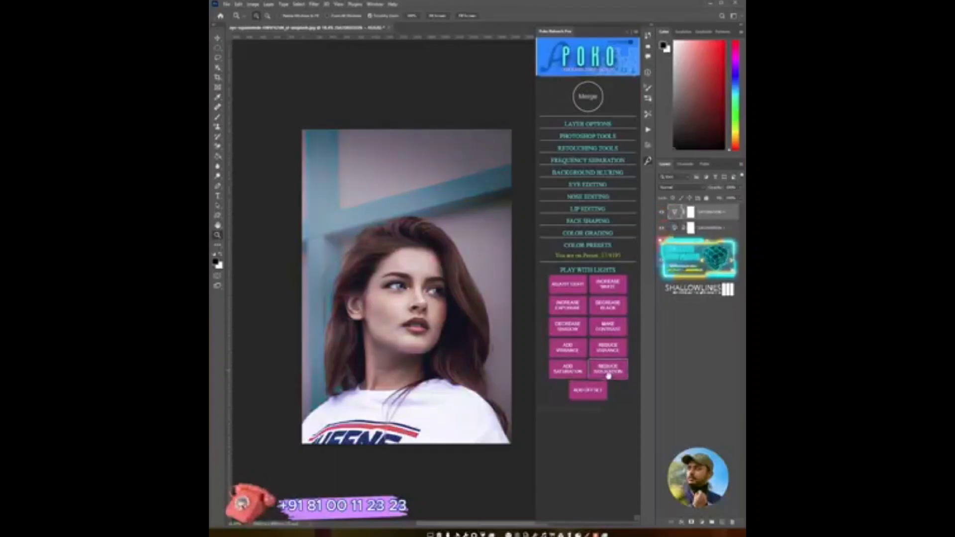
click(661, 211)
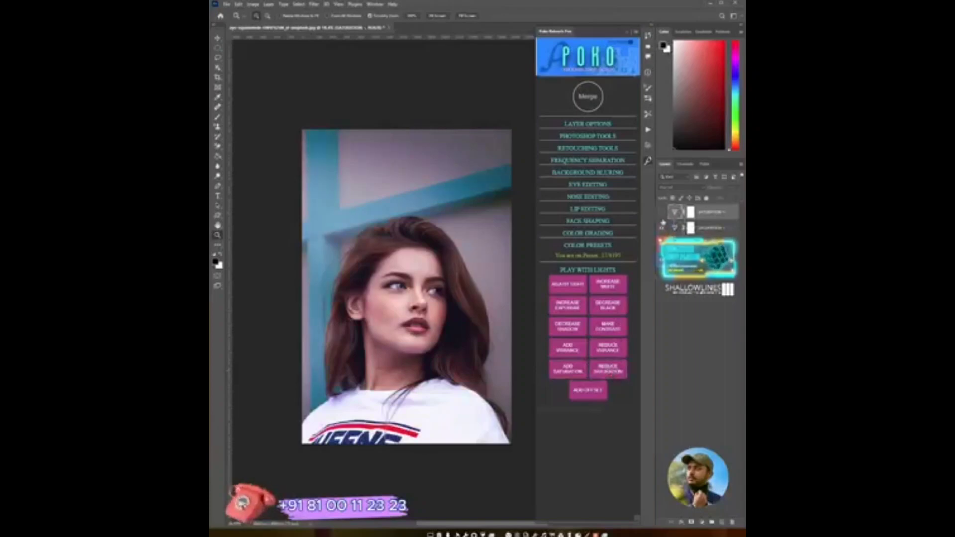
click(661, 228)
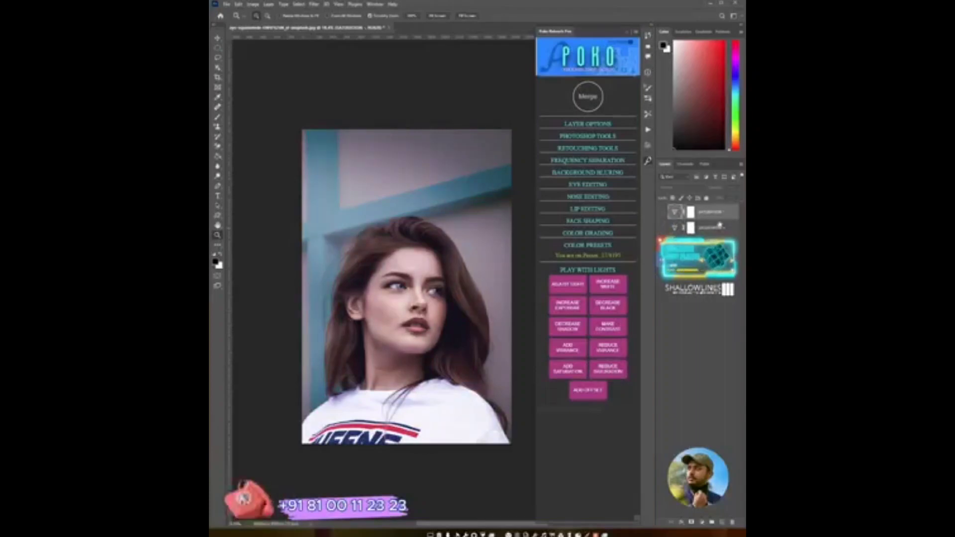
key(Delete)
key(Delete)
key(Delete)
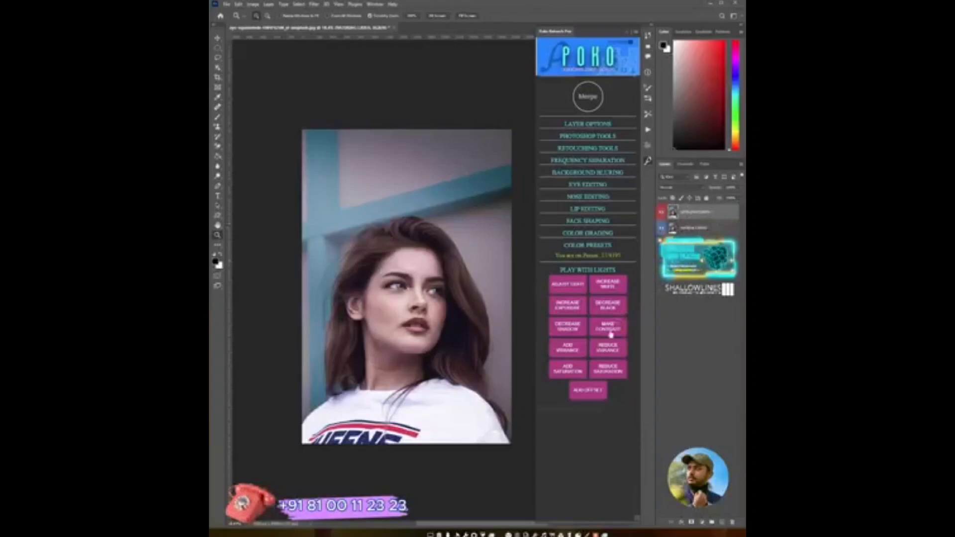
- Apply the Add Saturation and Auto Effect adjustments, then collapse the Play With Lights section
click(571, 373)
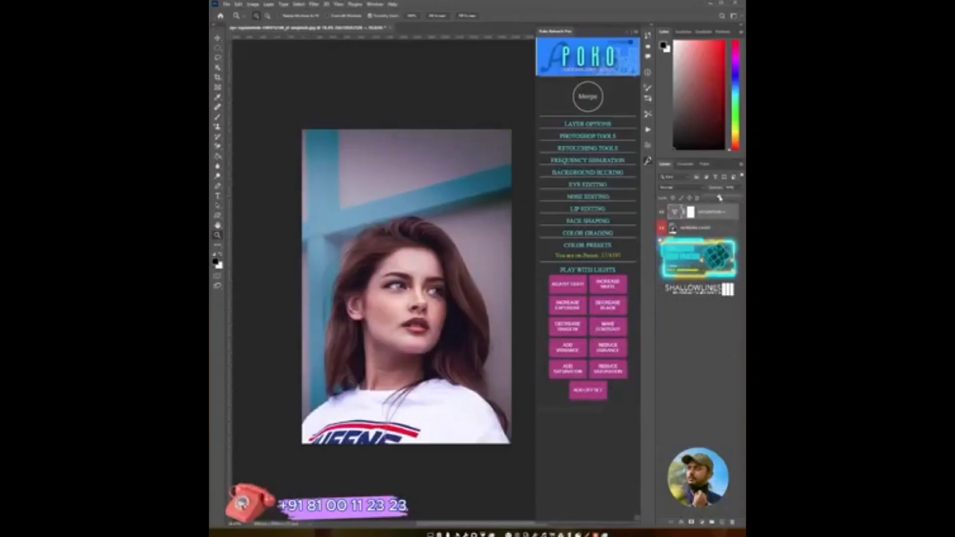
click(593, 392)
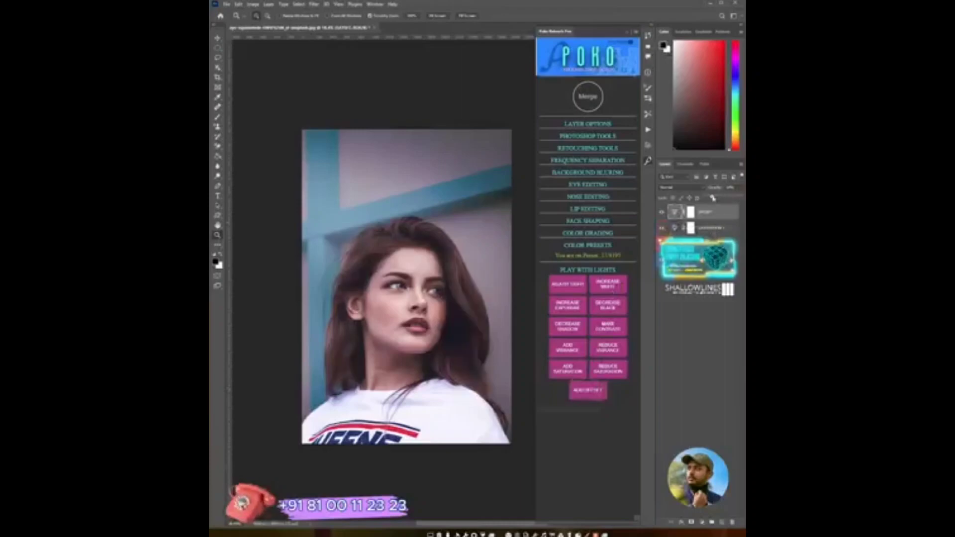
click(604, 270)
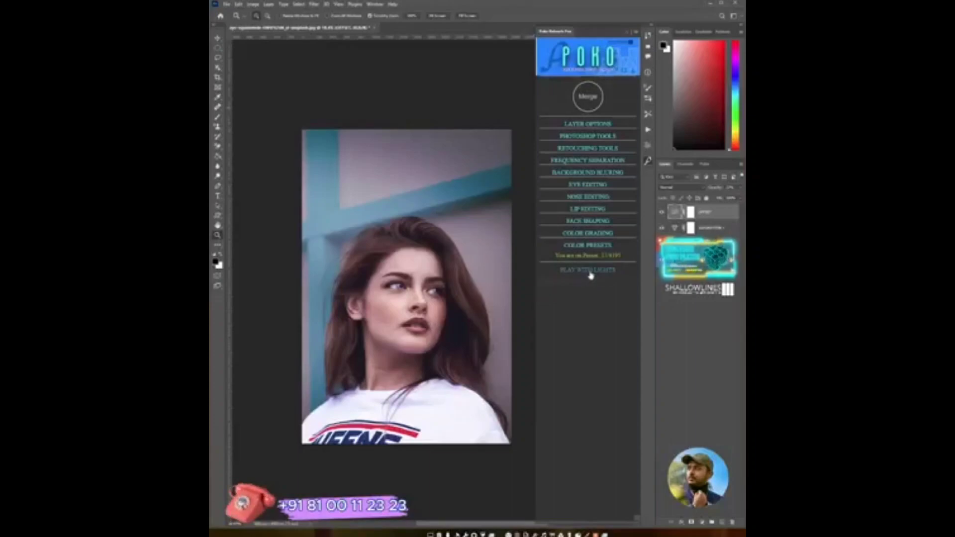
click(606, 125)
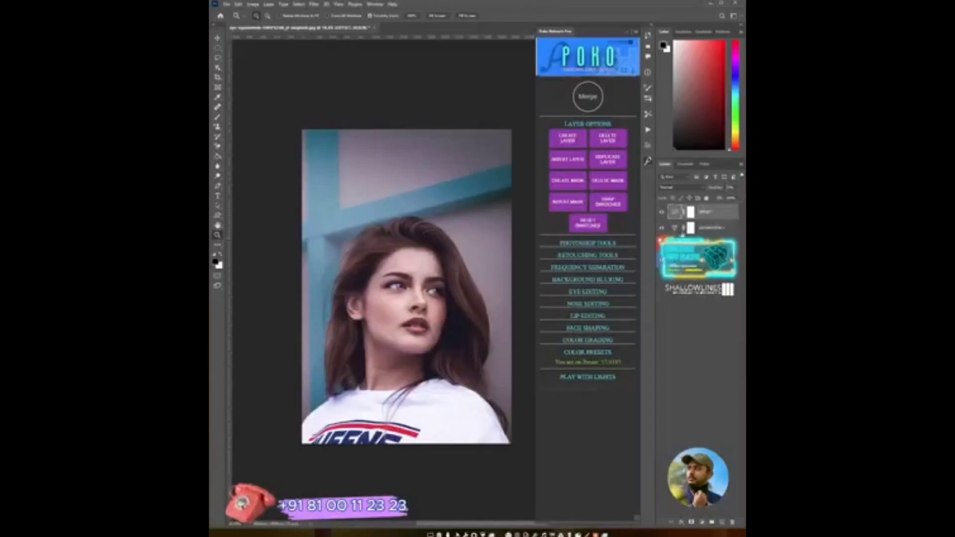
click(599, 125)
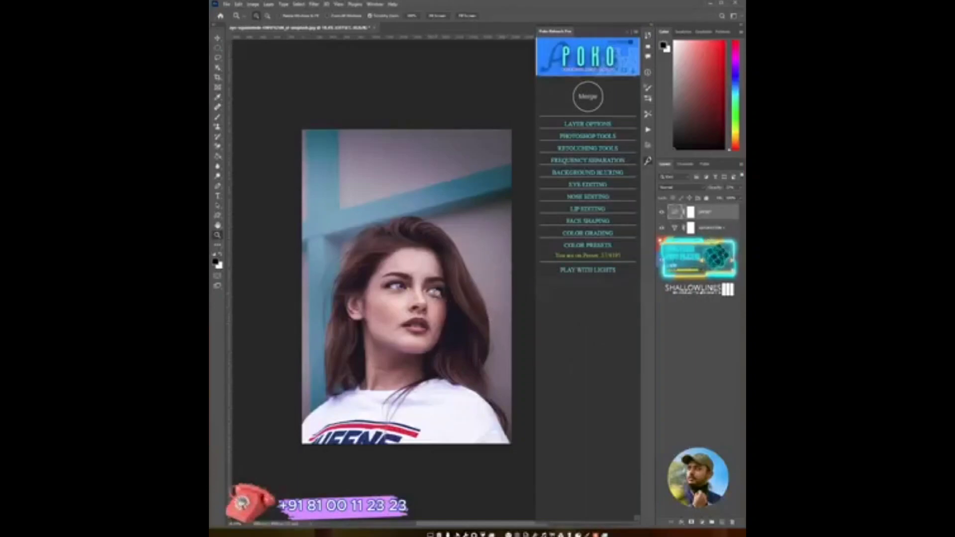
drag(432, 298, 432, 327)
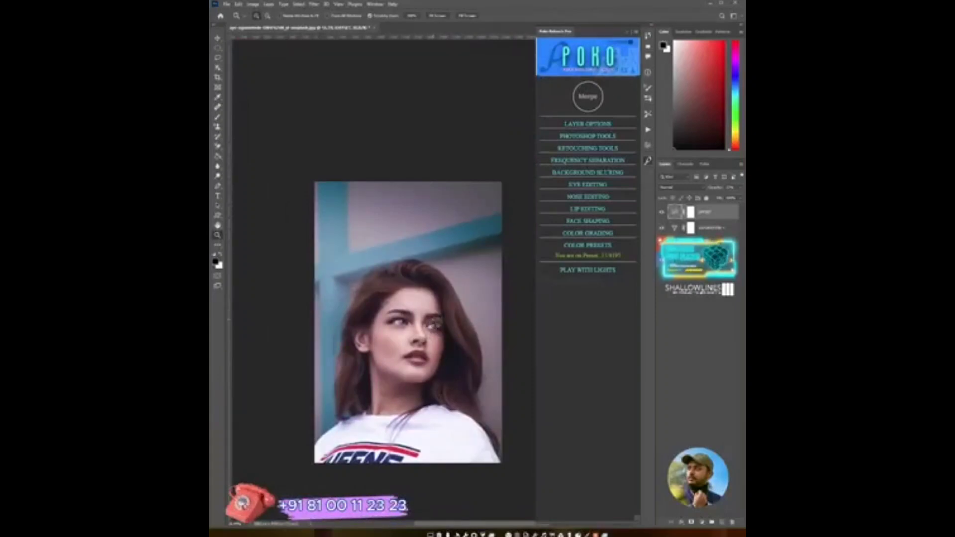
- Save the retouched document as 1, confirming the save options, and merge the layers with the panel's Merge
key(ctrl+shift+s)
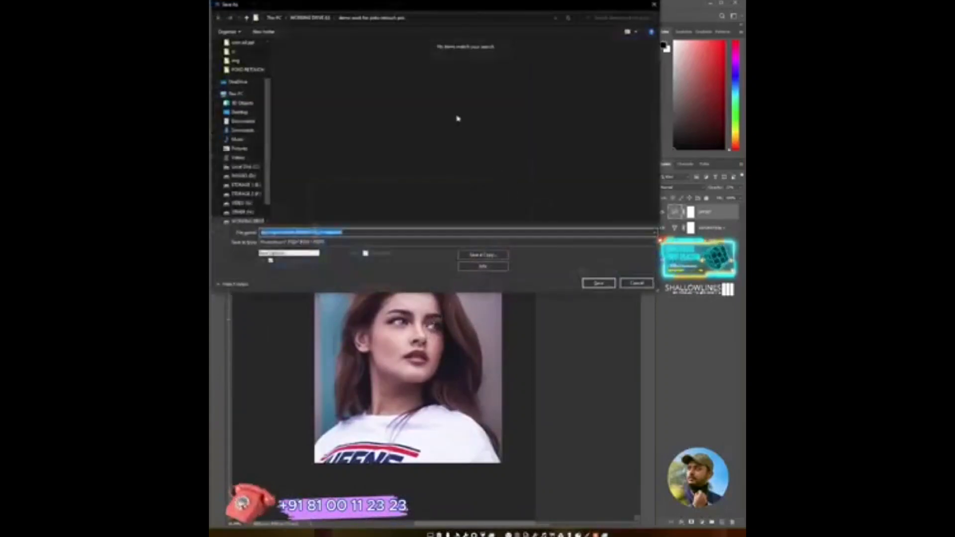
text(1)
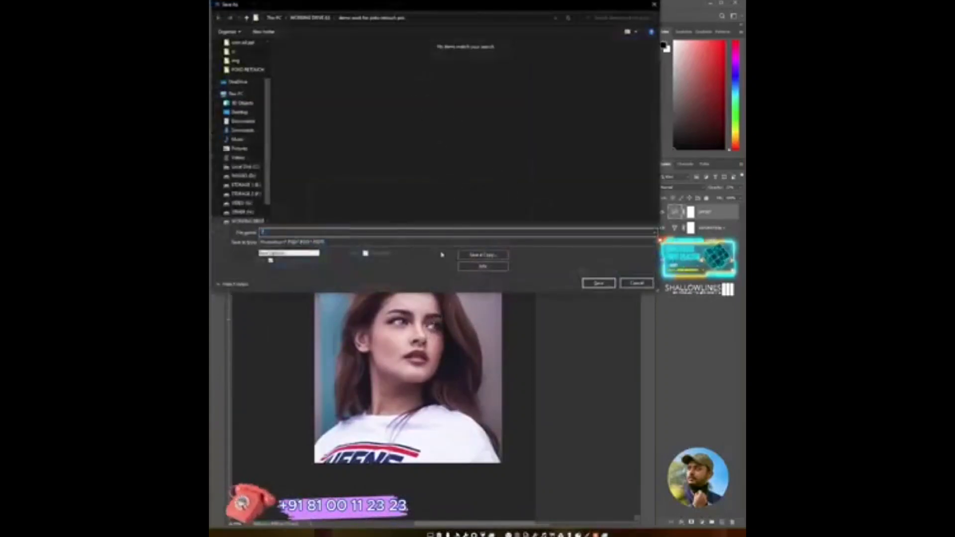
click(590, 283)
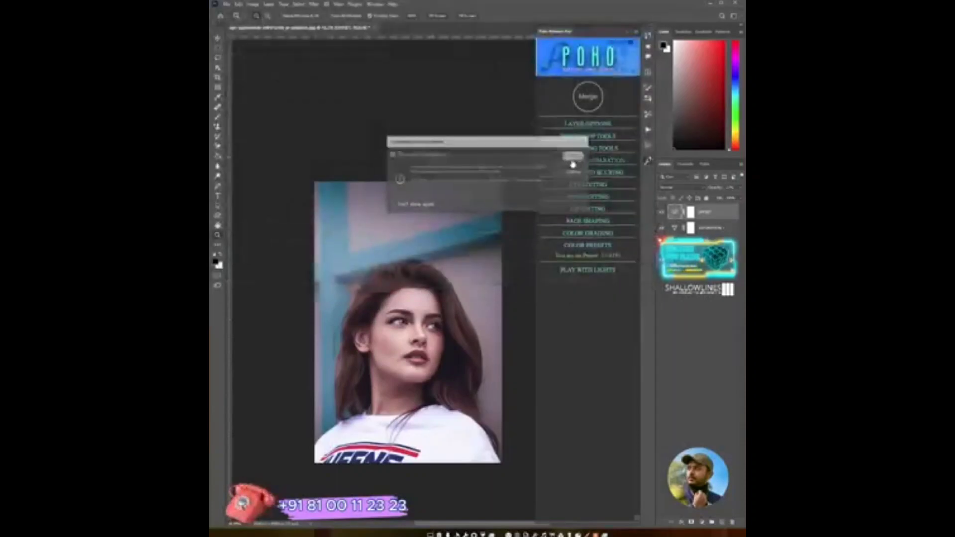
click(571, 155)
click(588, 96)
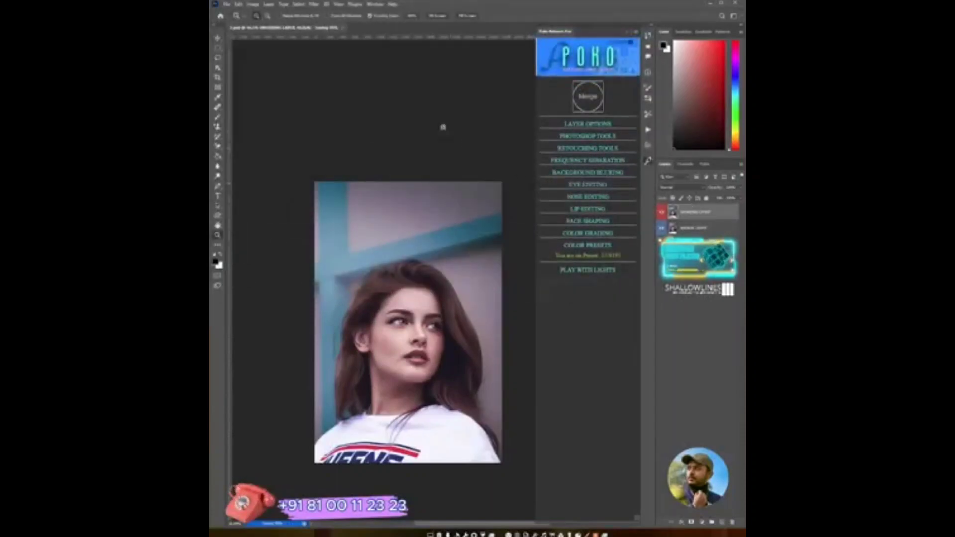
- Open the original portrait from the home screen and drag it into the retouched document as a new layer
click(221, 16)
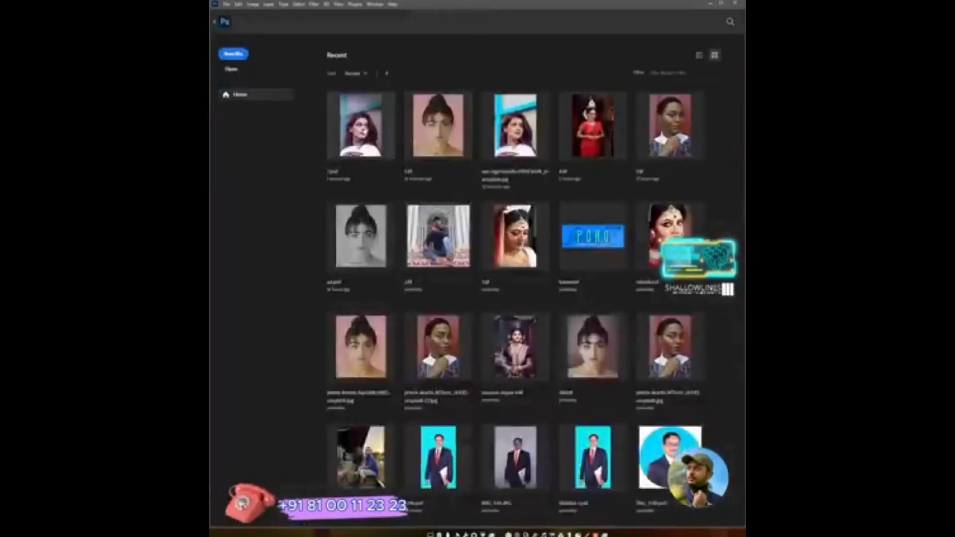
click(512, 129)
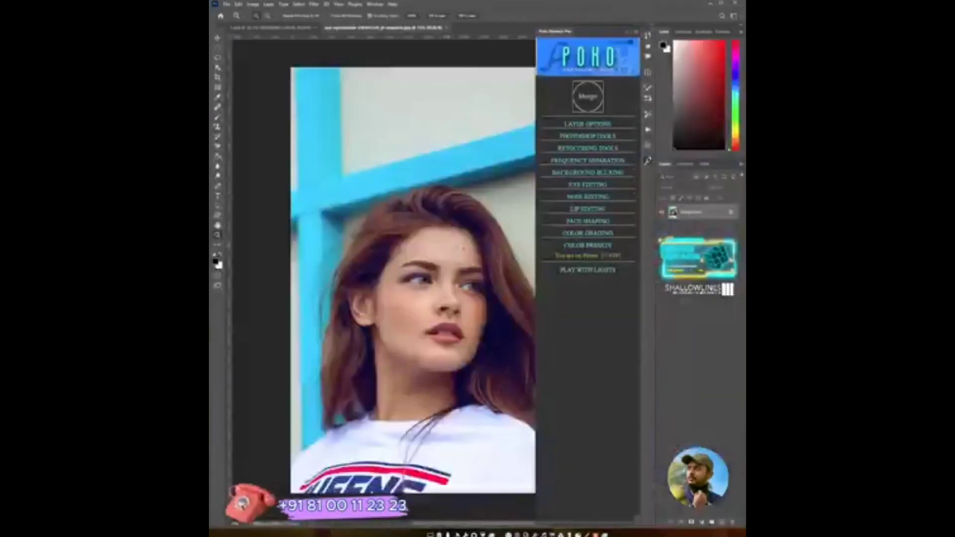
drag(469, 284, 368, 128)
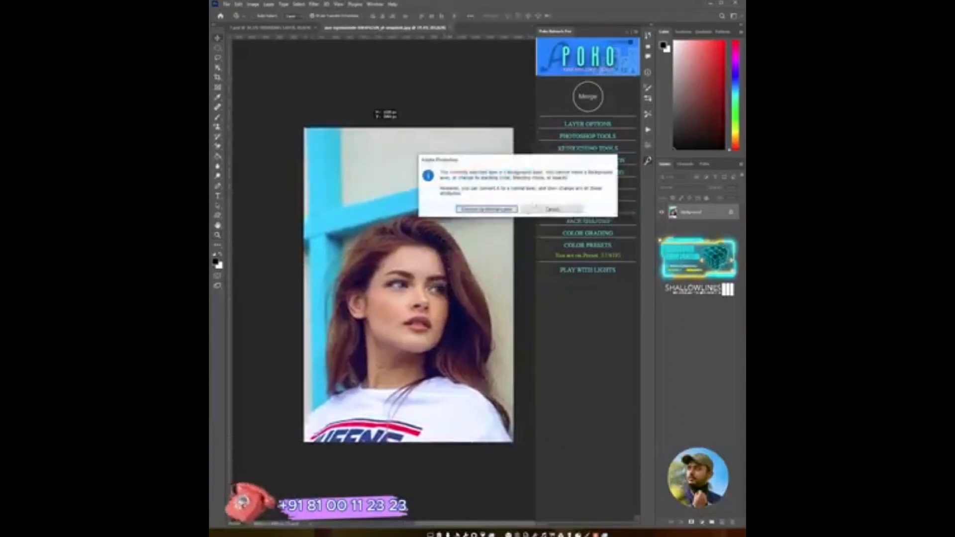
click(552, 209)
drag(450, 268, 415, 312)
mouse_move(419, 272)
mouse_down()
mouse_move(419, 290)
mouse_move(427, 271)
mouse_up()
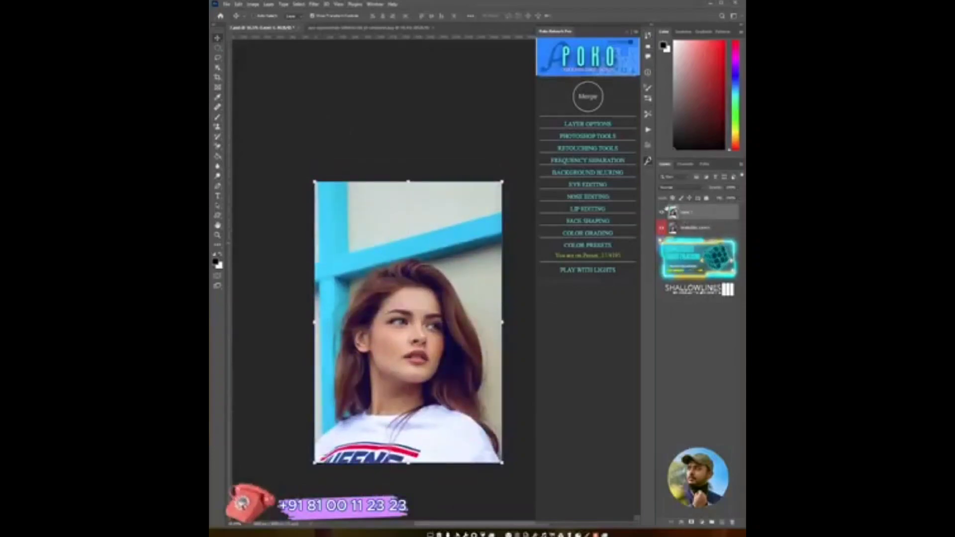
- Toggle the new original layer's visibility repeatedly to compare the original and retouched portraits
click(662, 213)
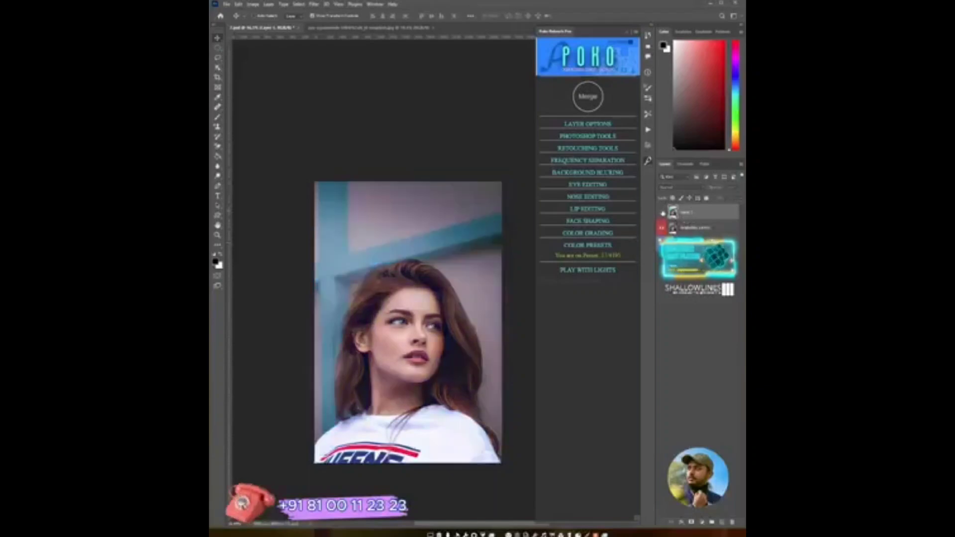
click(662, 212)
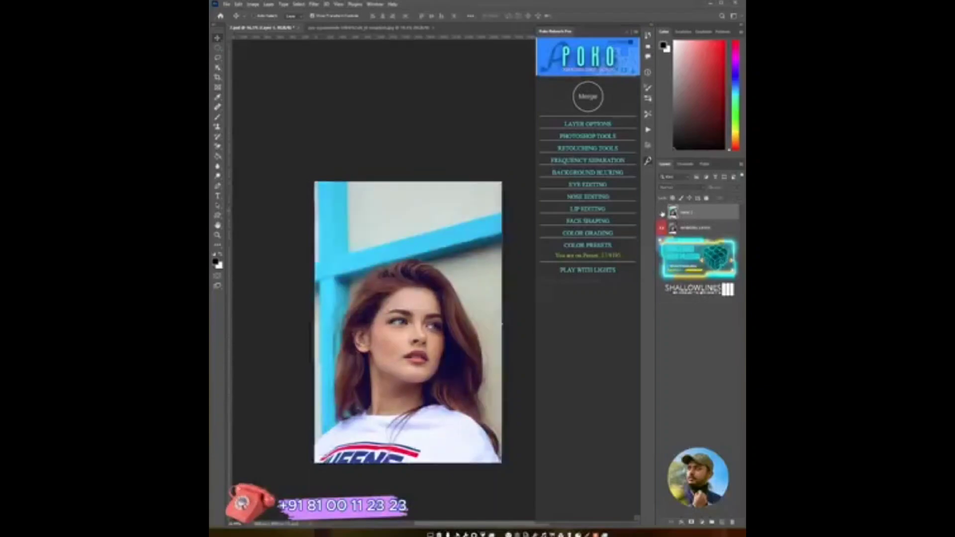
click(661, 212)
click(662, 213)
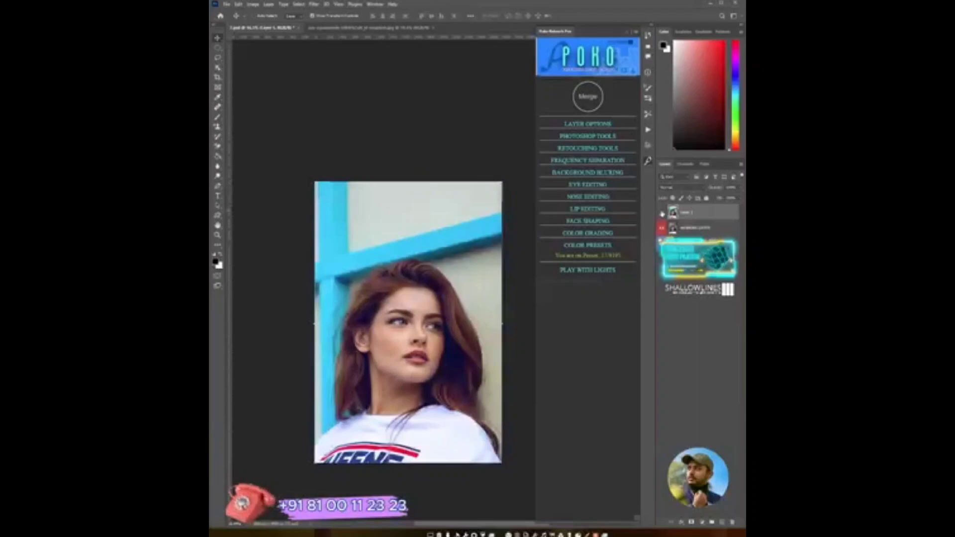
click(662, 213)
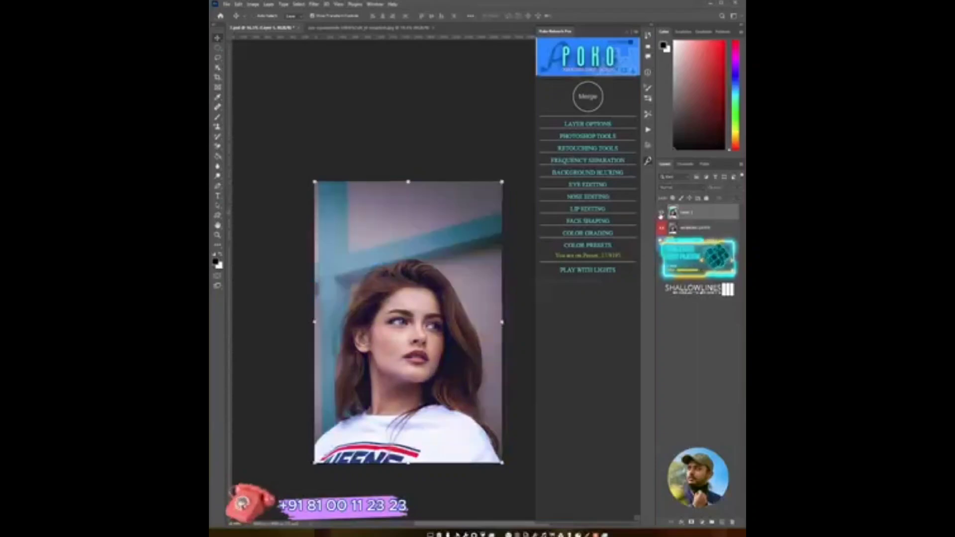
- Keep toggling the original layer's visibility and zoom in on the face to compare the original and retouched portraits closely
click(661, 213)
click(661, 213)
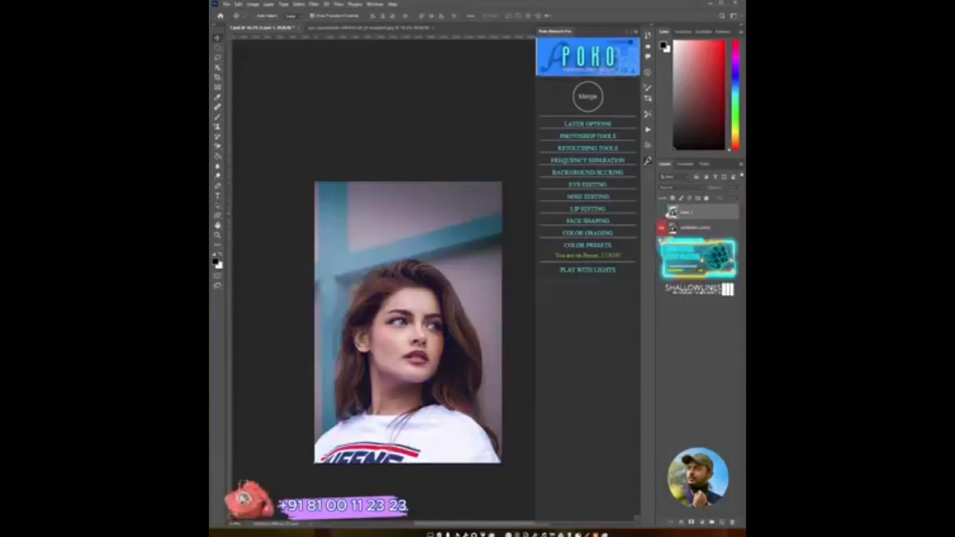
click(661, 214)
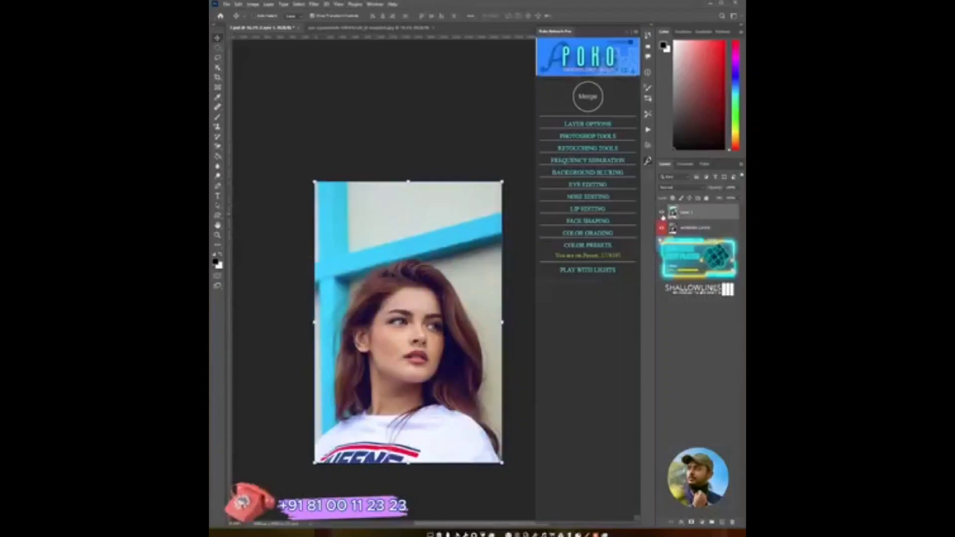
click(662, 213)
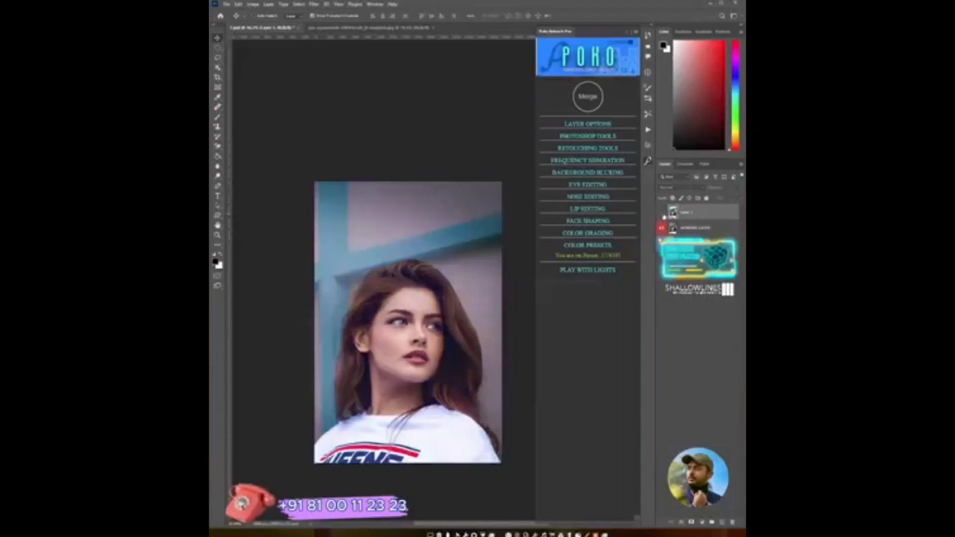
click(662, 214)
click(662, 214)
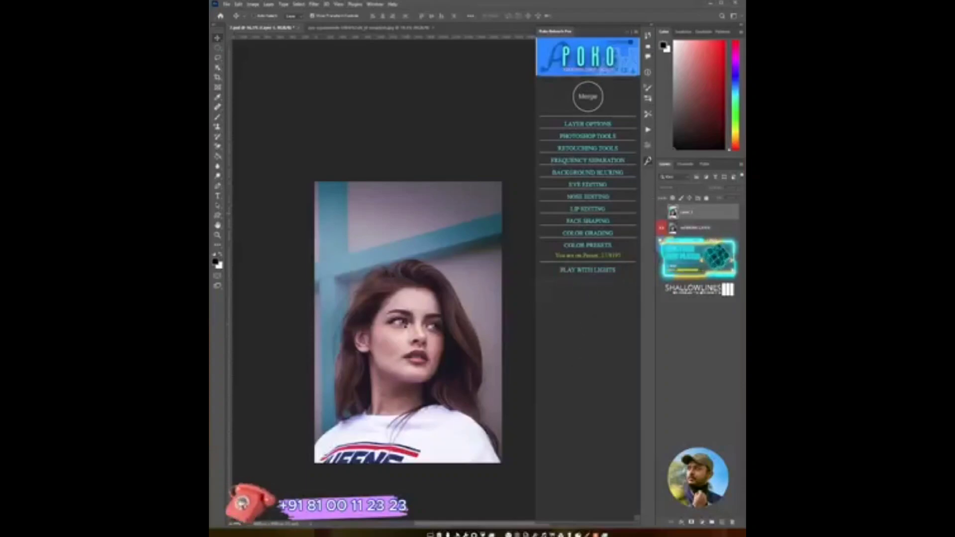
key(z)
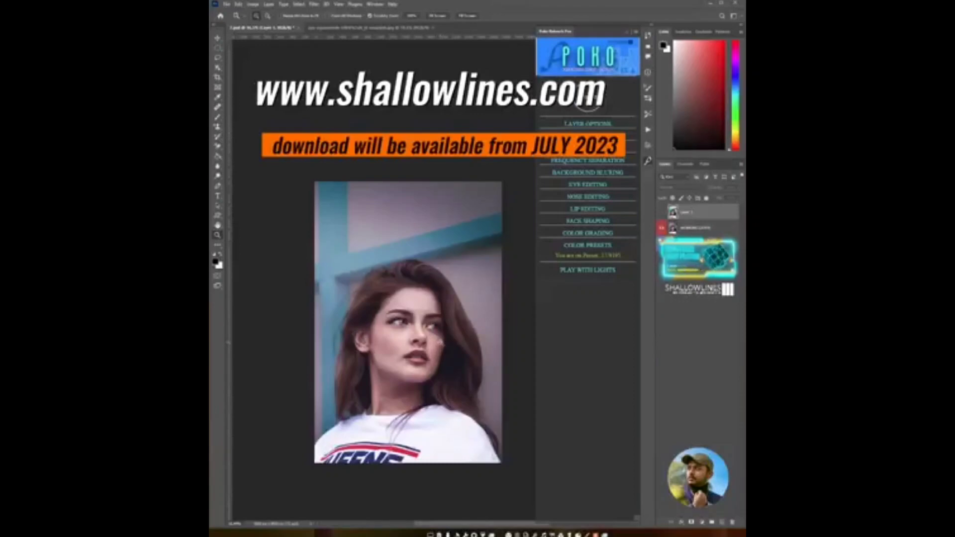
mouse_move(415, 344)
mouse_down()
mouse_move(446, 345)
mouse_move(425, 350)
mouse_up()
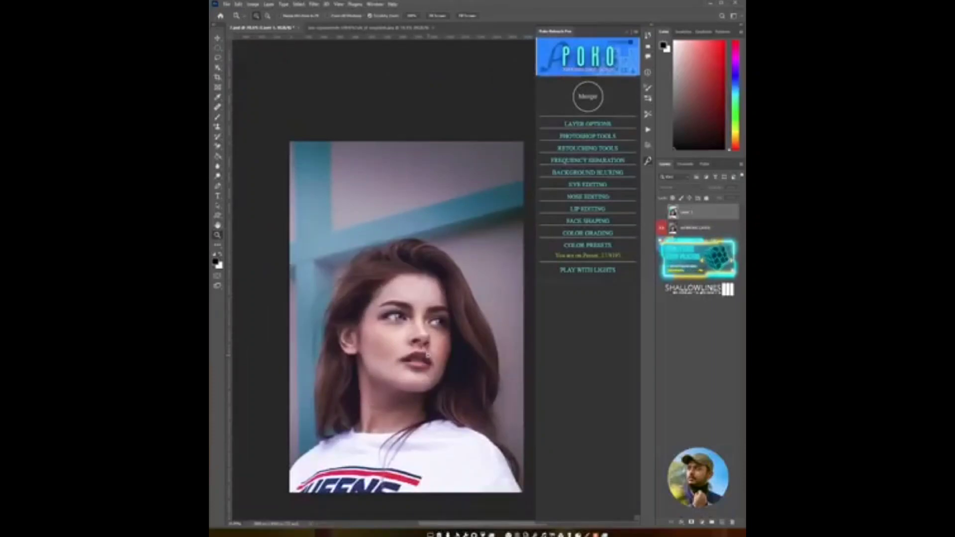